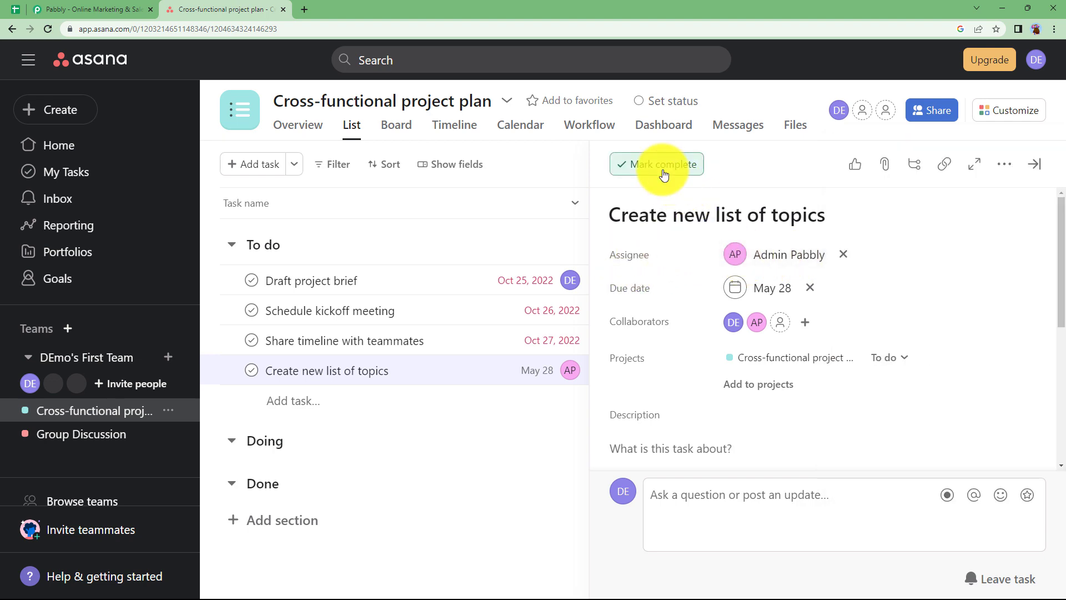
Step: Switch to the Pabbly apps page and open Pabbly Connect
click(61, 9)
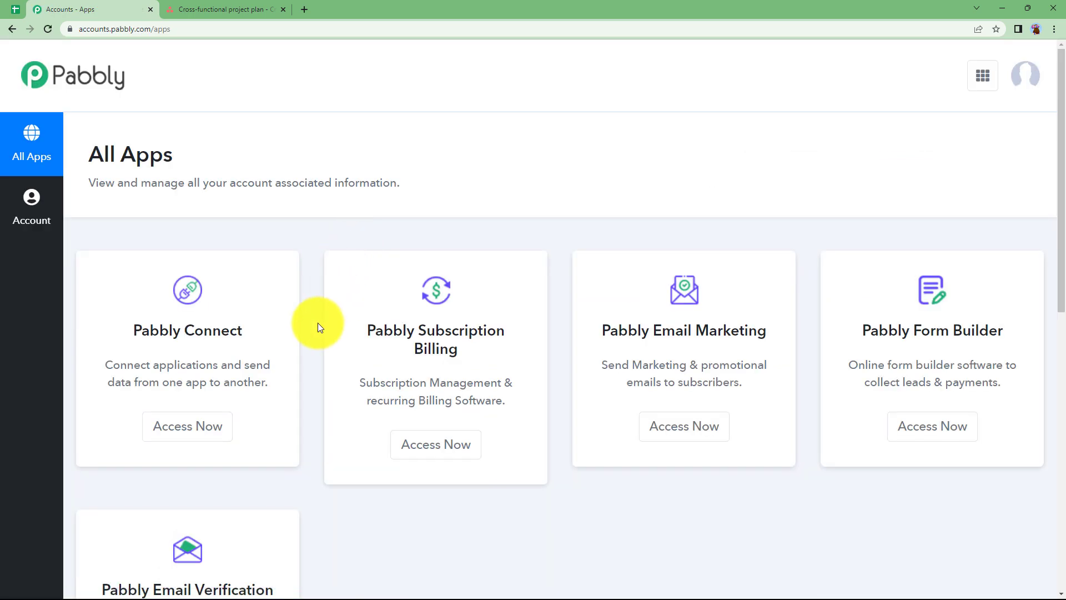
scroll(318, 323, down, 3)
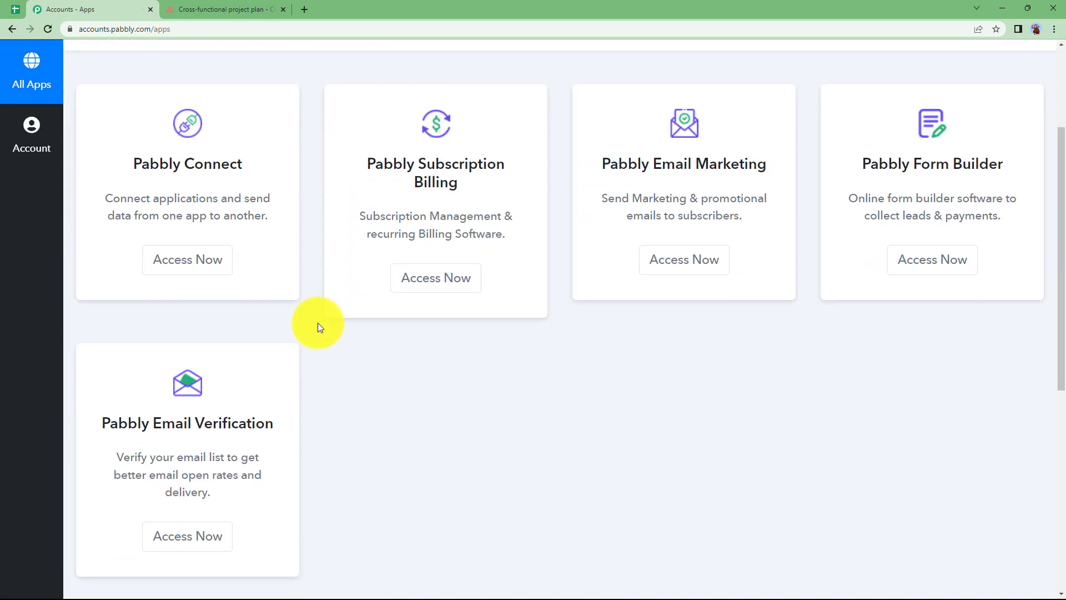
drag(123, 165, 260, 170)
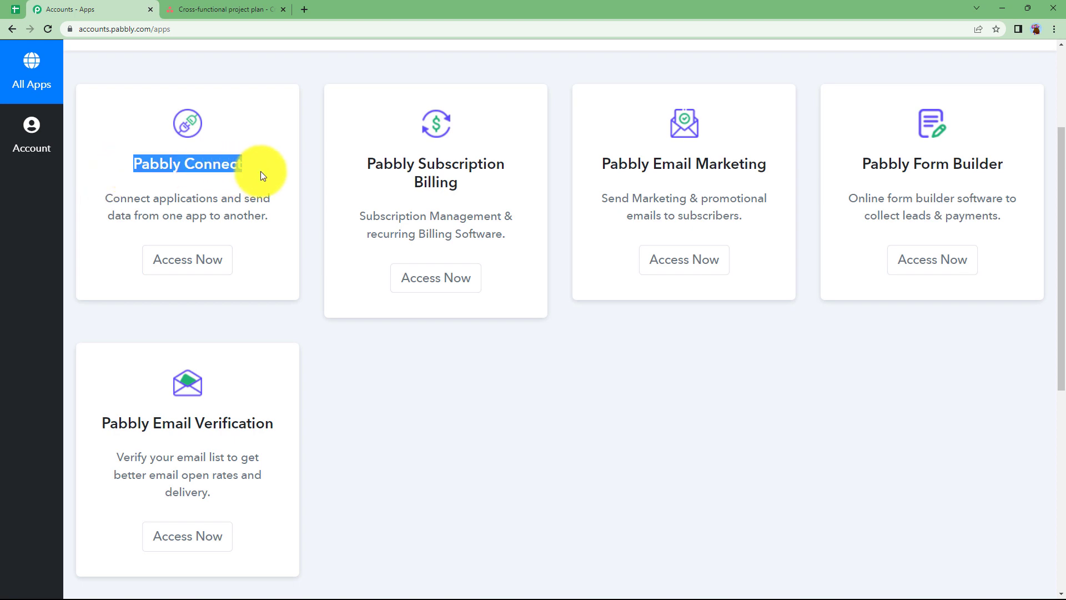
click(215, 267)
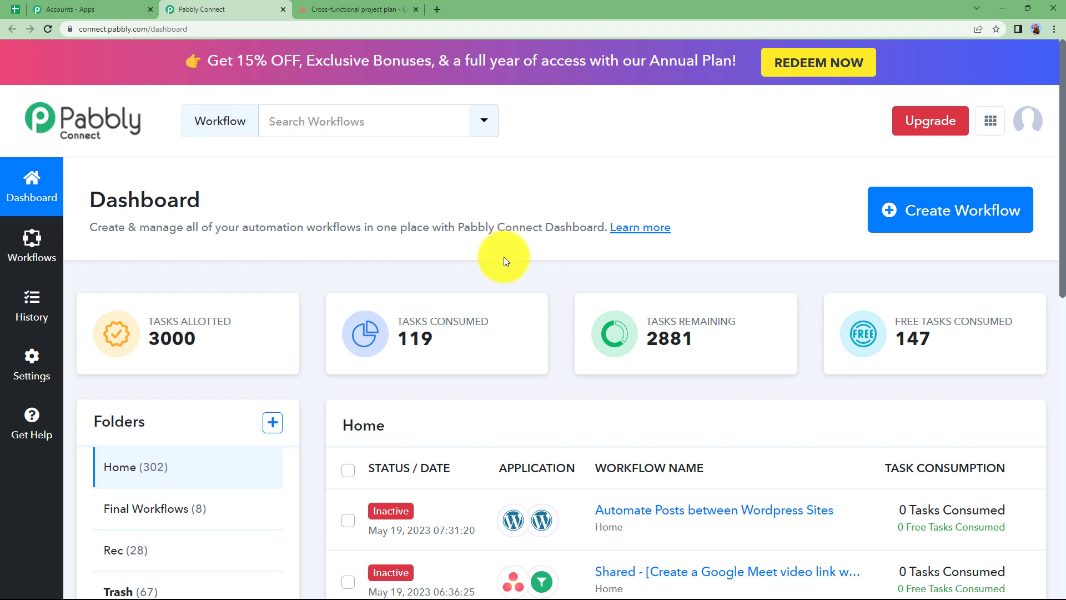
Step: Create a workflow named "Create a Google Meet Link when a task is completed in Asana"
click(920, 219)
click(548, 343)
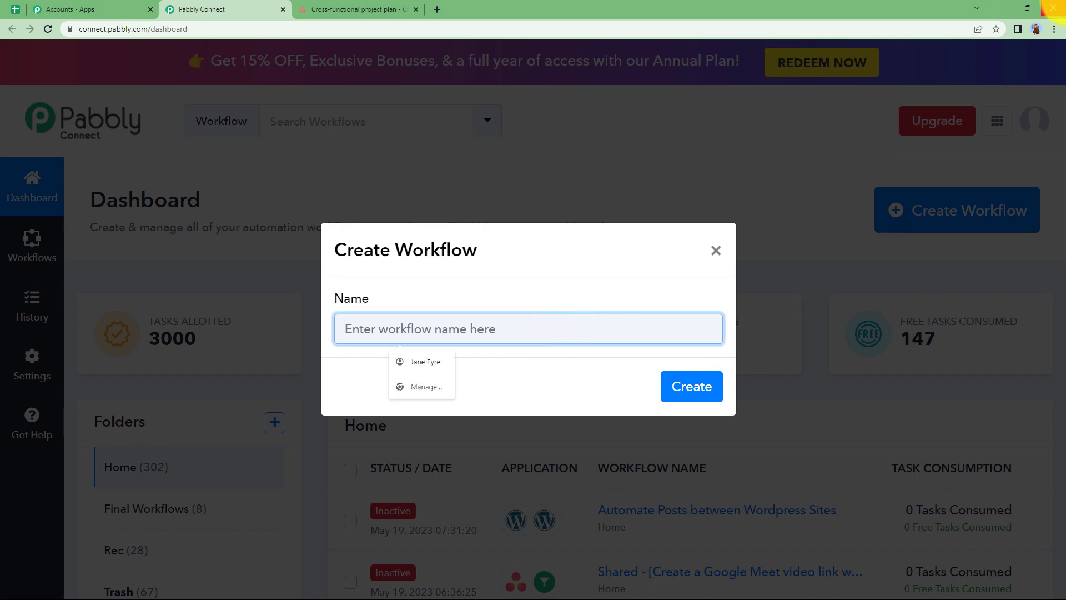
text(Create a Google Meet Link when a task is completed in Asa)
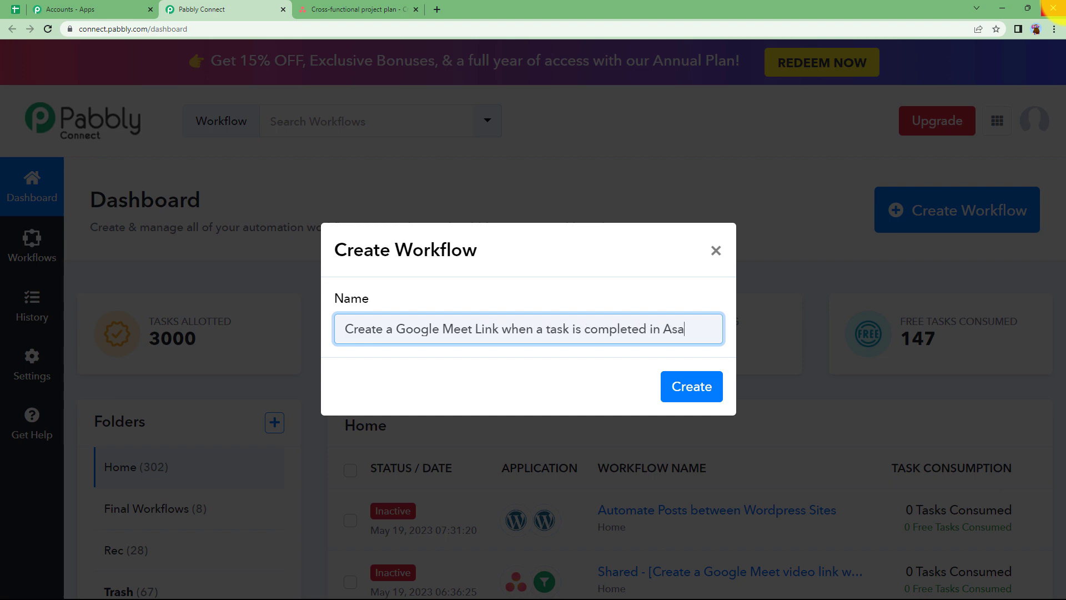
click(694, 386)
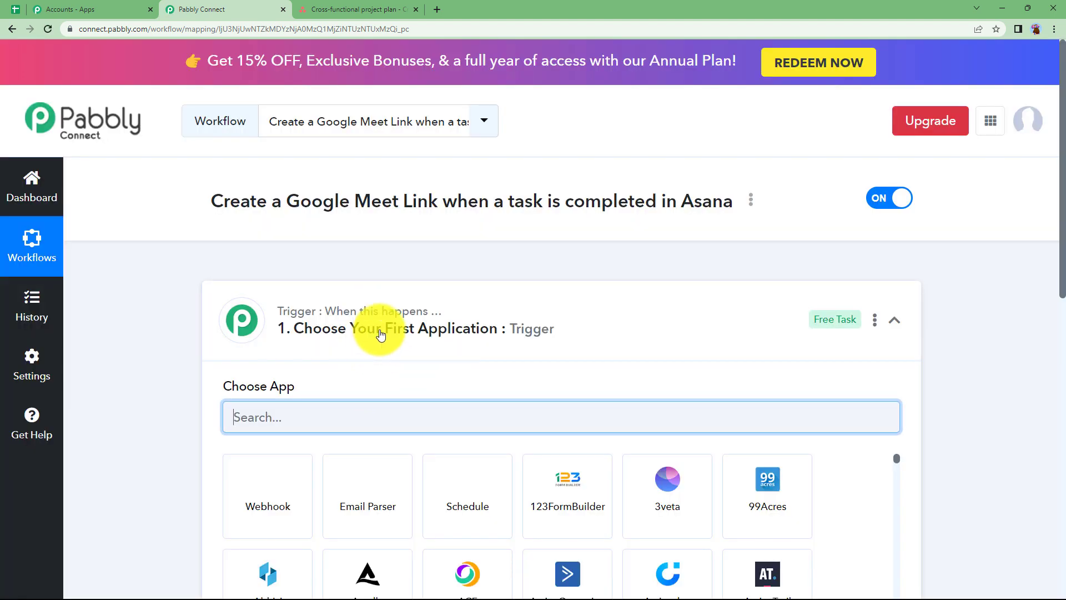
click(380, 333)
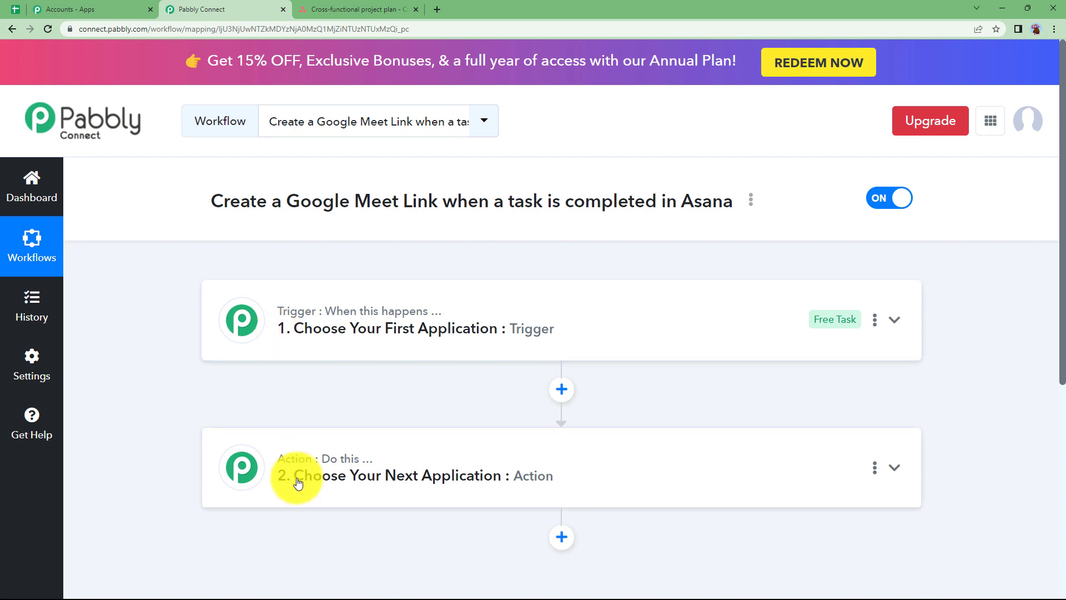
click(344, 10)
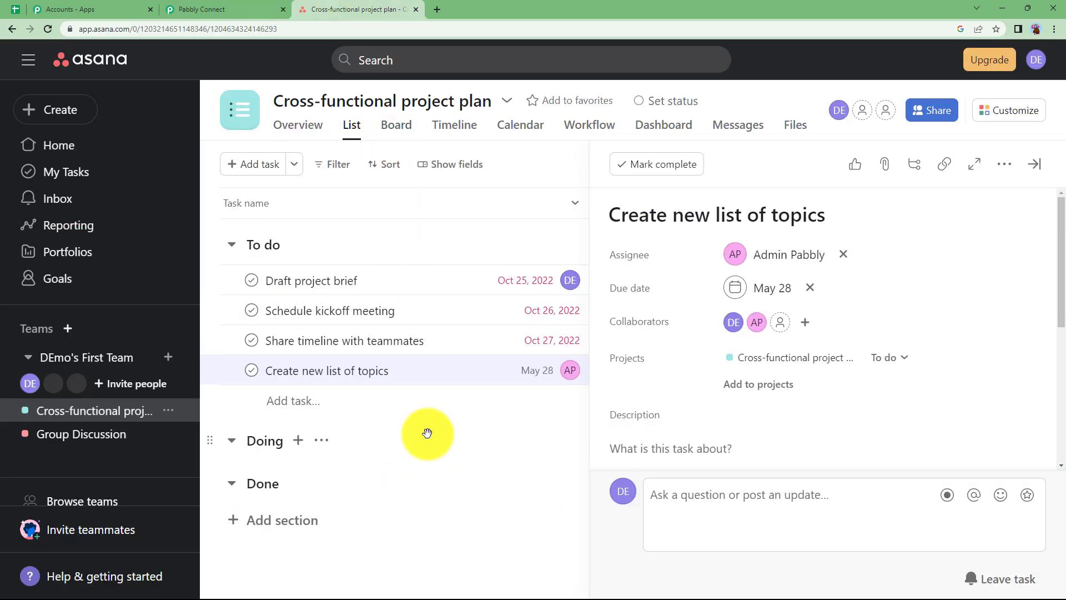
click(183, 9)
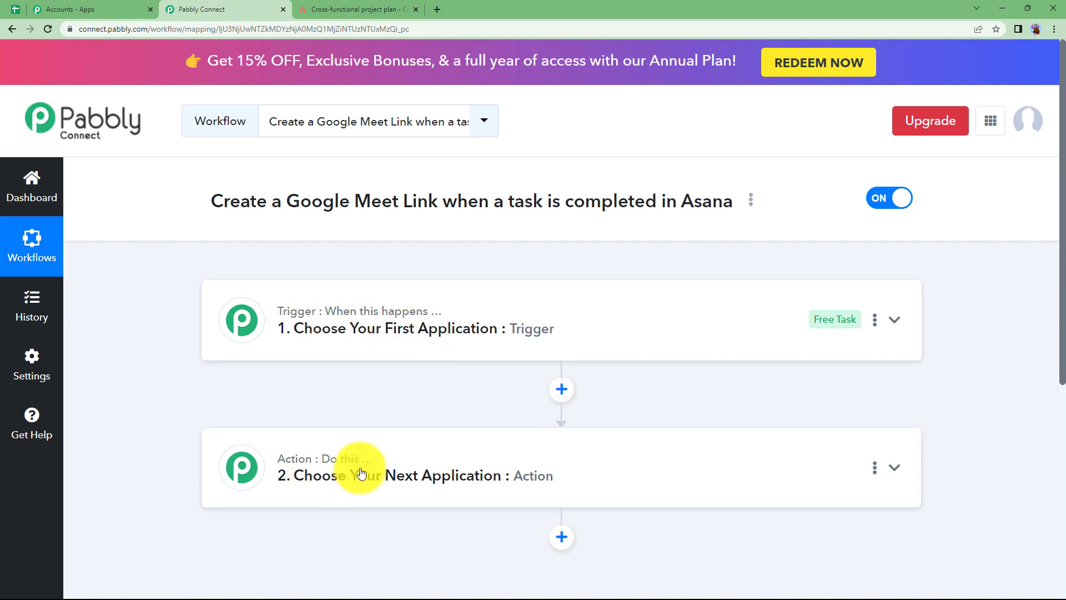
click(369, 323)
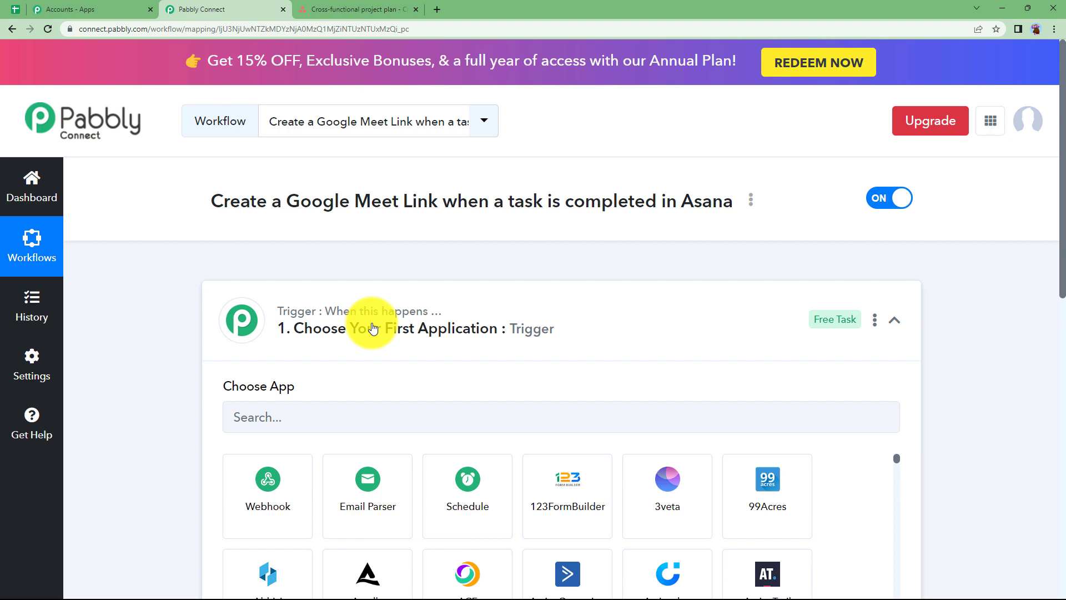
scroll(372, 328, down, 2)
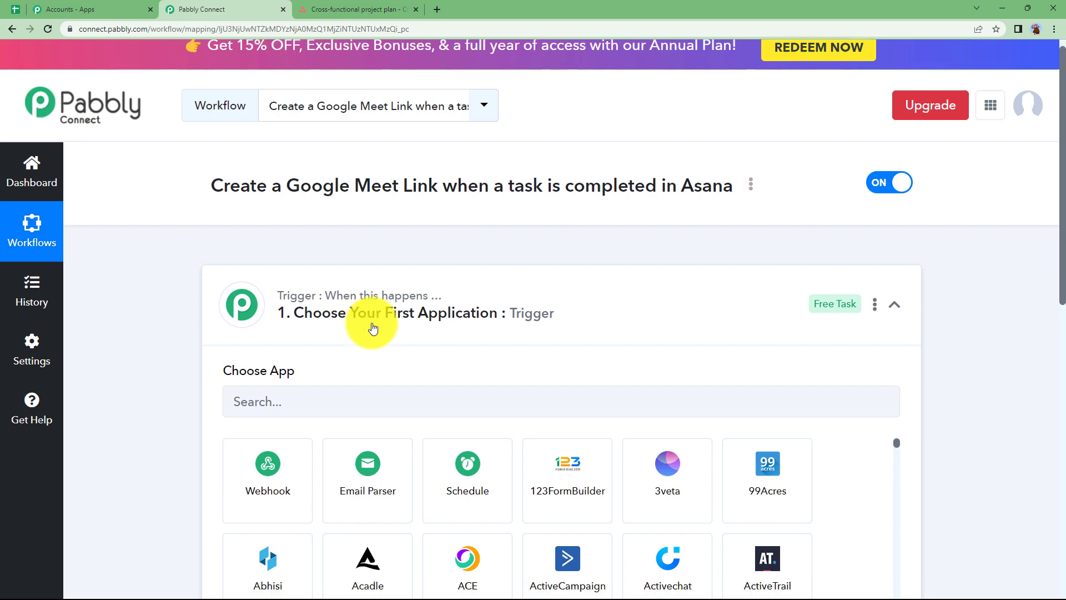
click(358, 10)
click(266, 9)
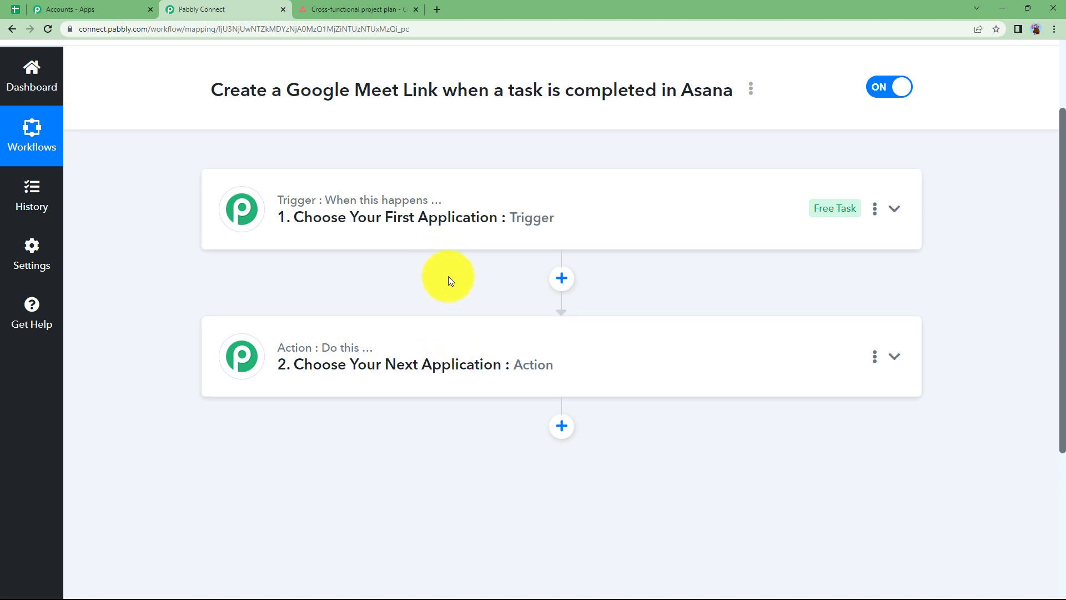
Step: Set the workflow's trigger application to Asana with the trigger event Updated Task in a Project
click(460, 228)
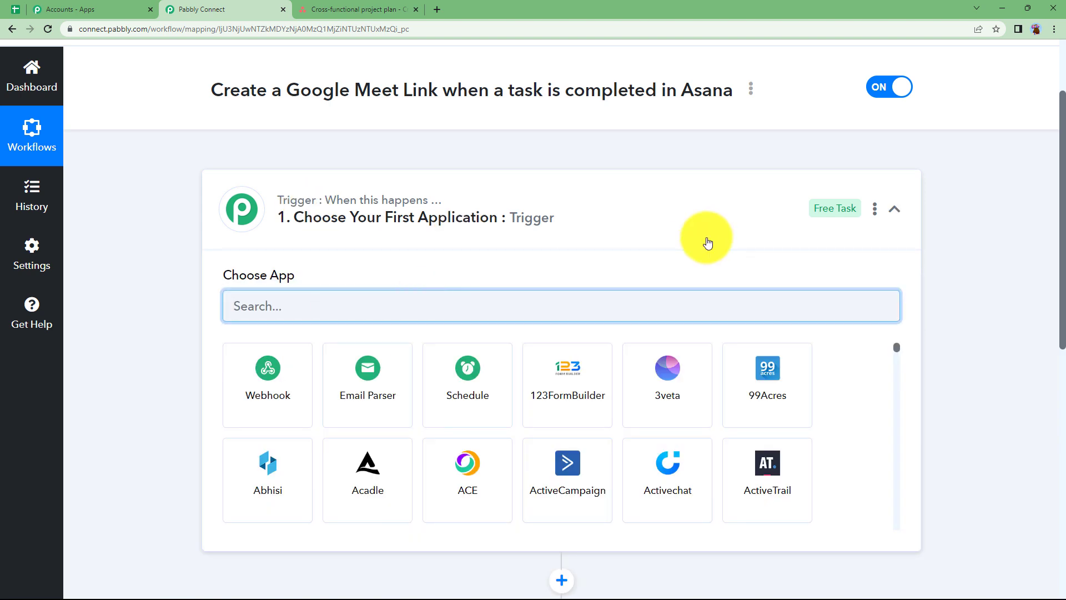
text(asan)
key(Return)
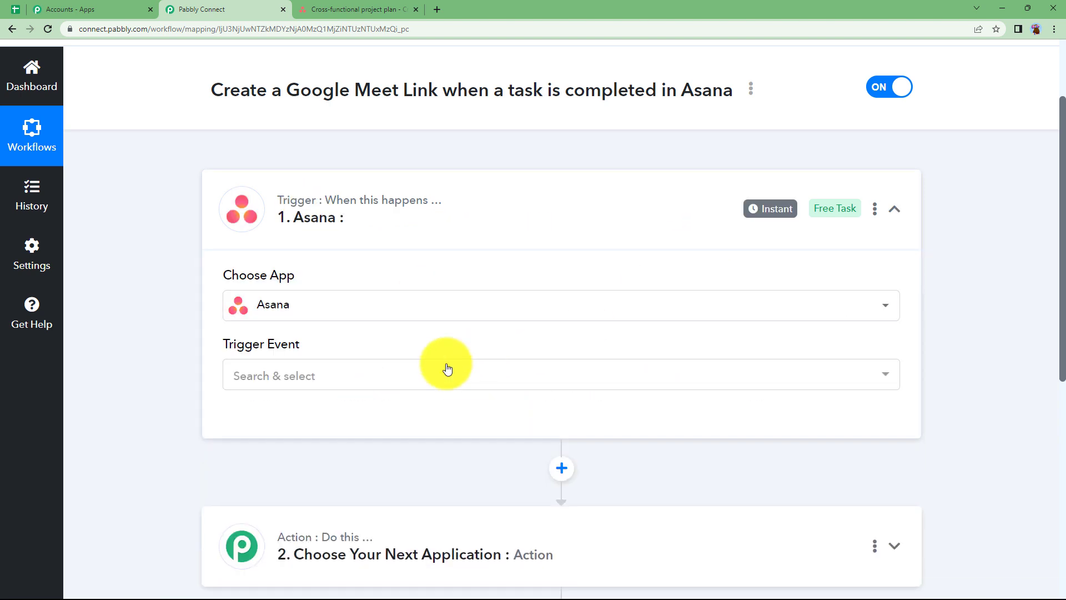
click(402, 374)
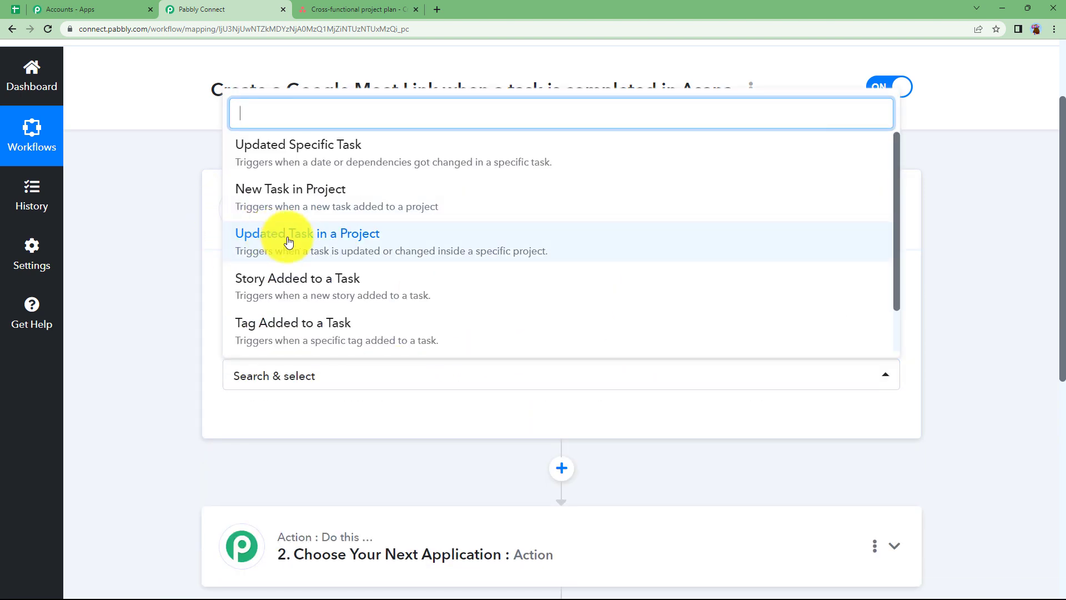
click(357, 9)
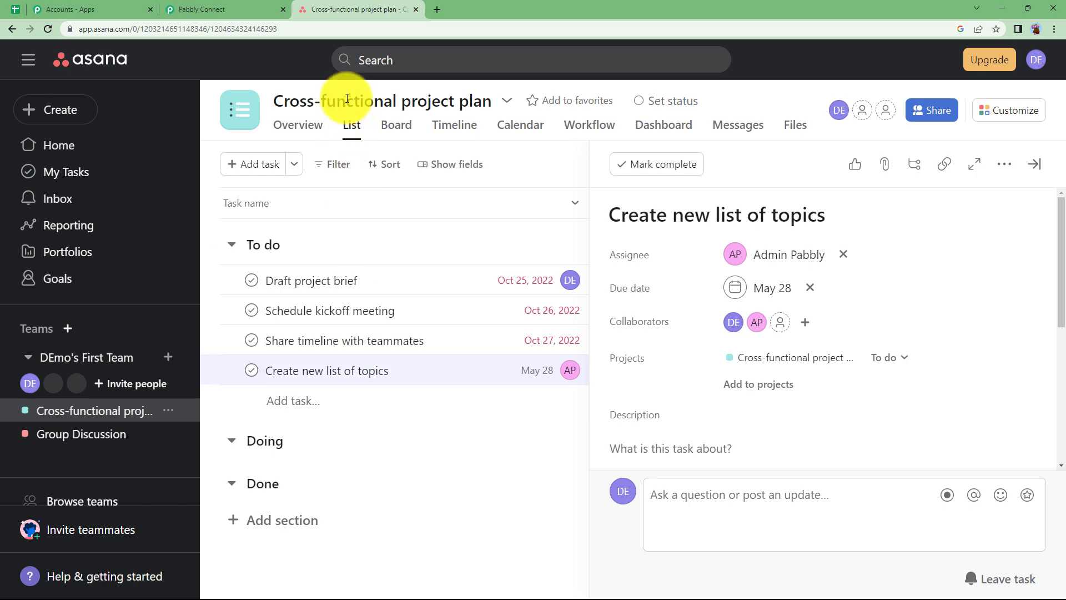
click(201, 9)
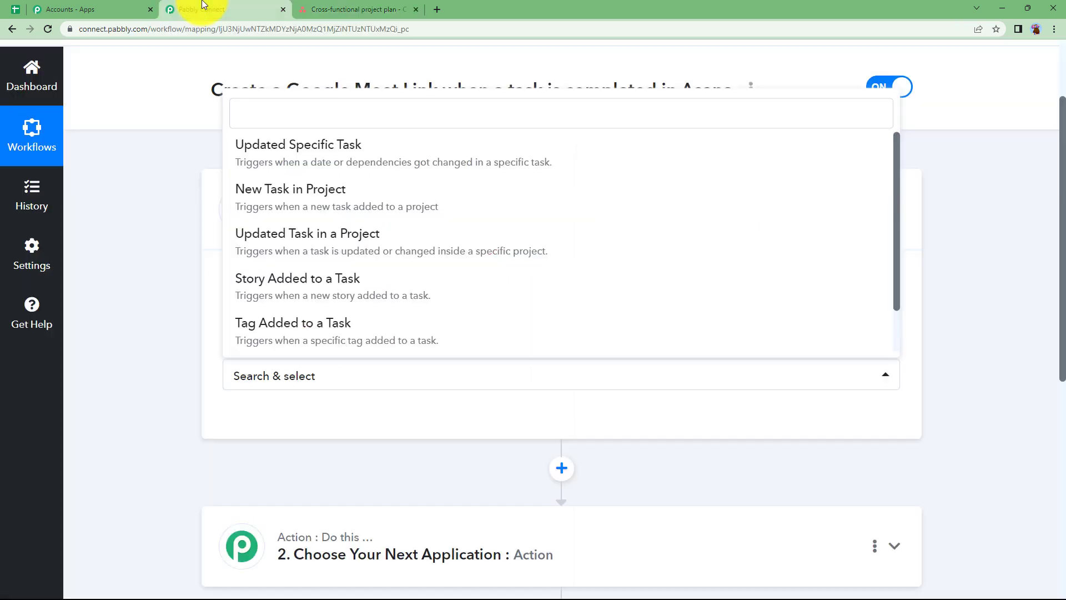
click(281, 242)
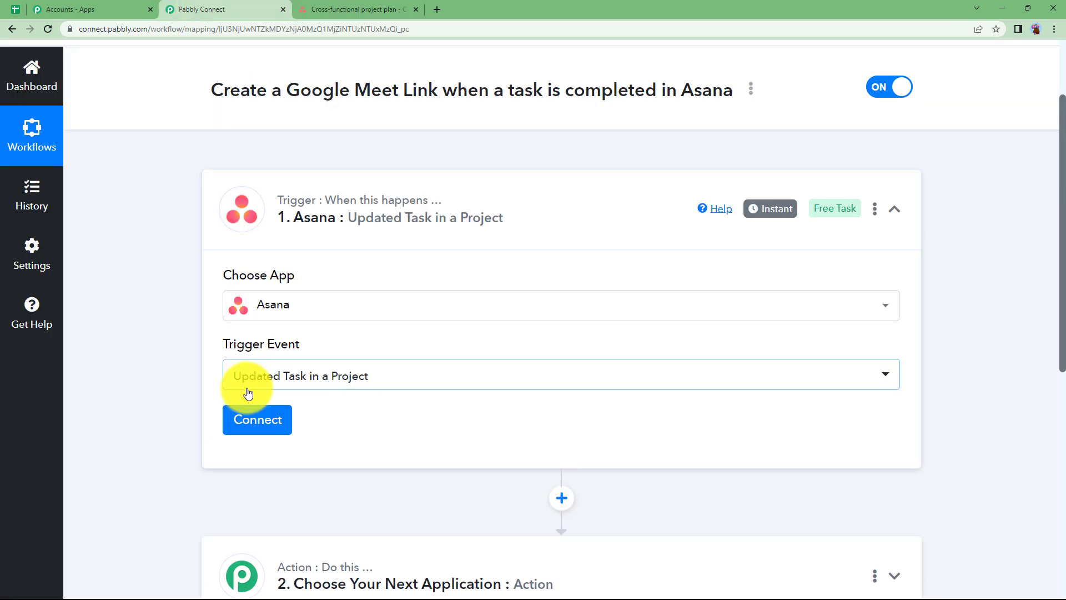
Step: Connect the Asana trigger to the Asana account through a new connection
click(269, 423)
click(621, 203)
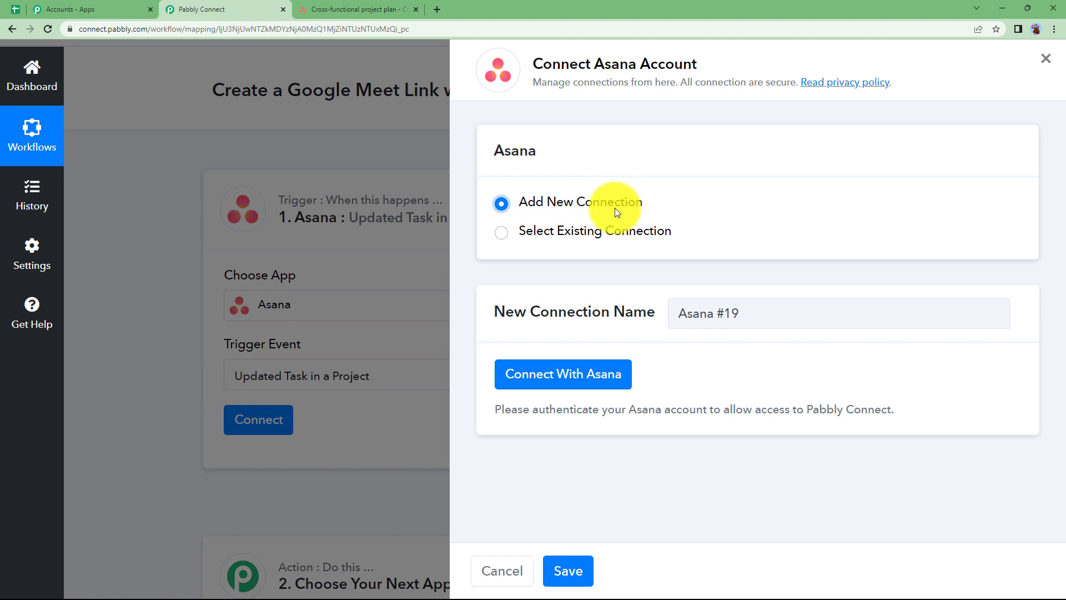
click(569, 376)
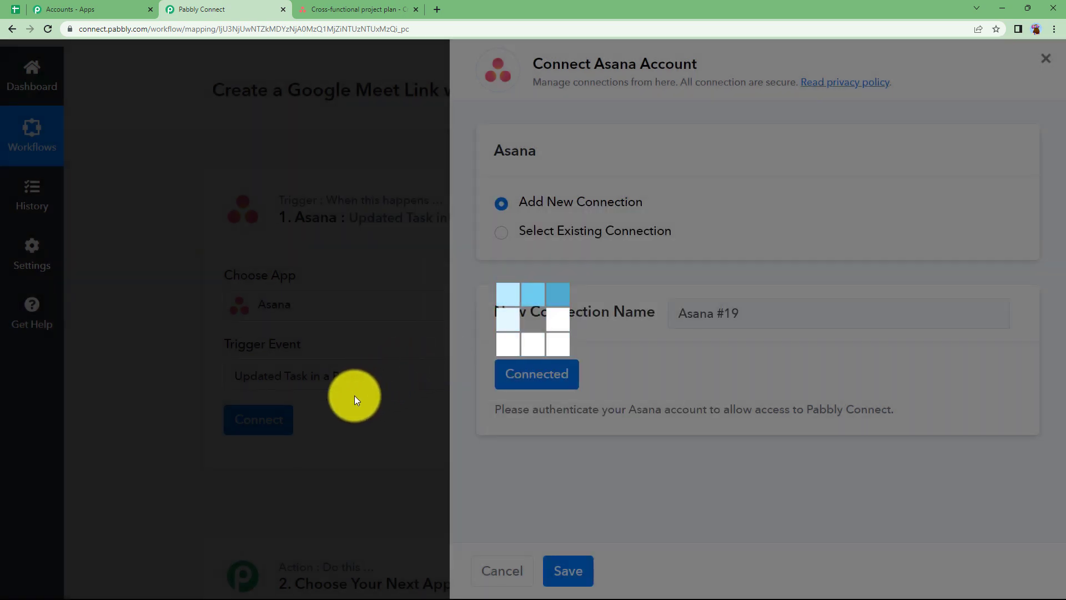
Step: Check that the trigger uses the Cross-functional project plan project, save it and send the test request
scroll(208, 395, down, 3)
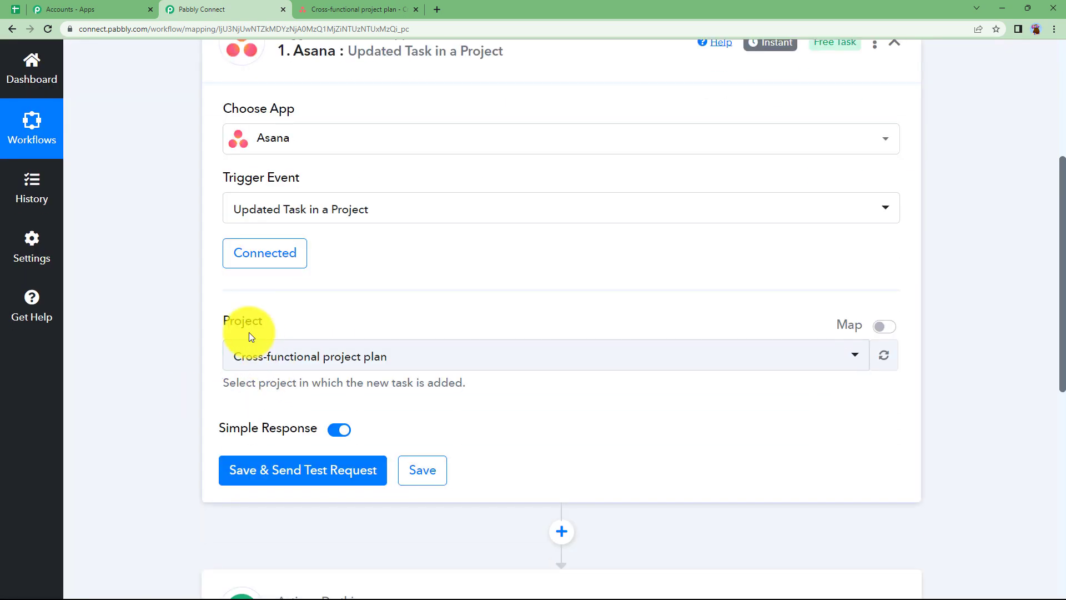
click(356, 9)
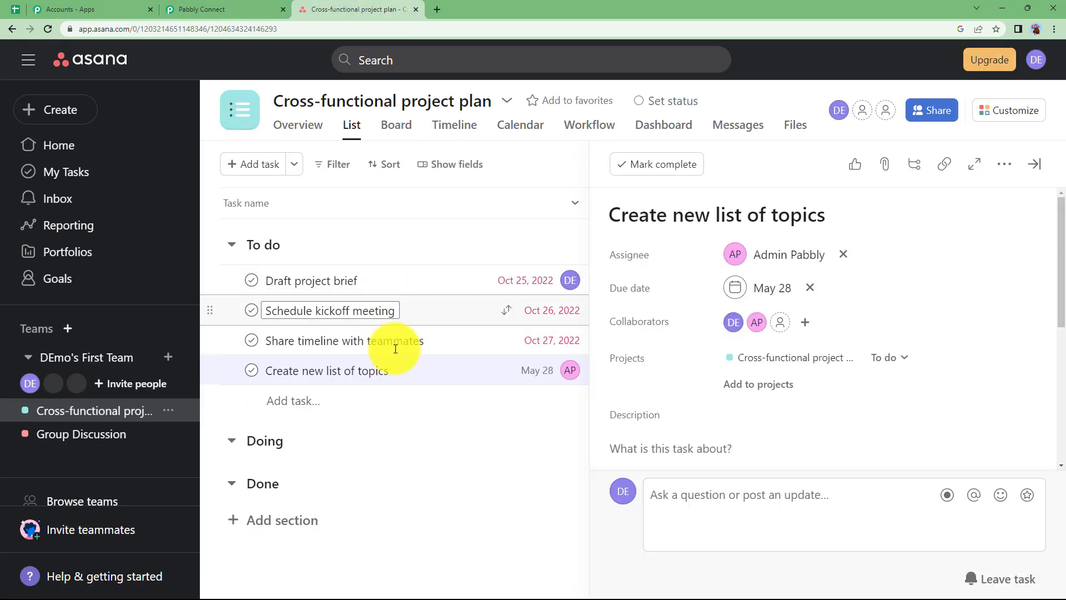
click(254, 11)
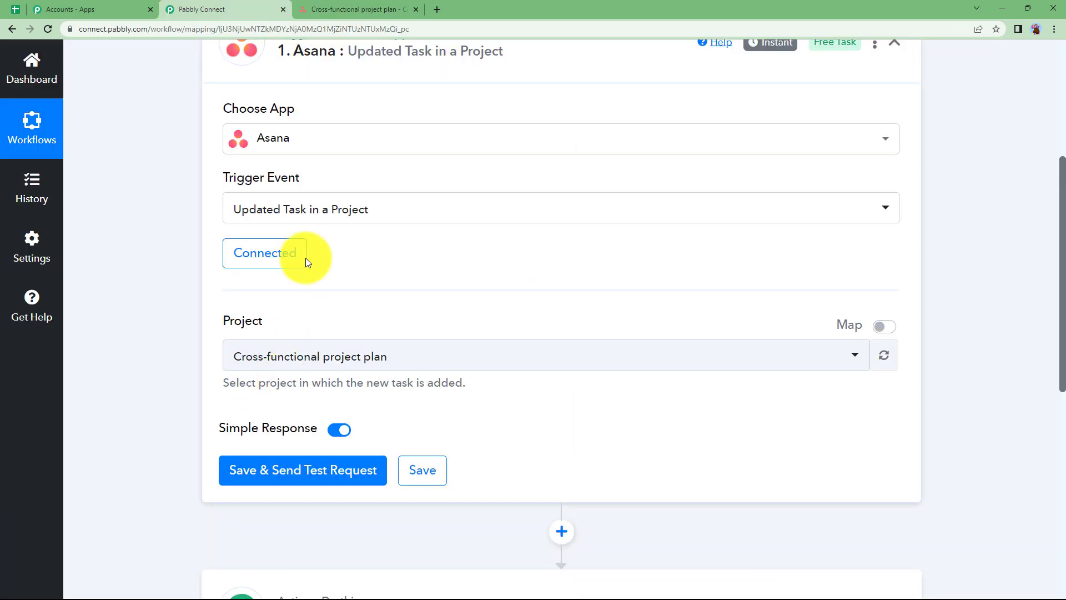
click(391, 7)
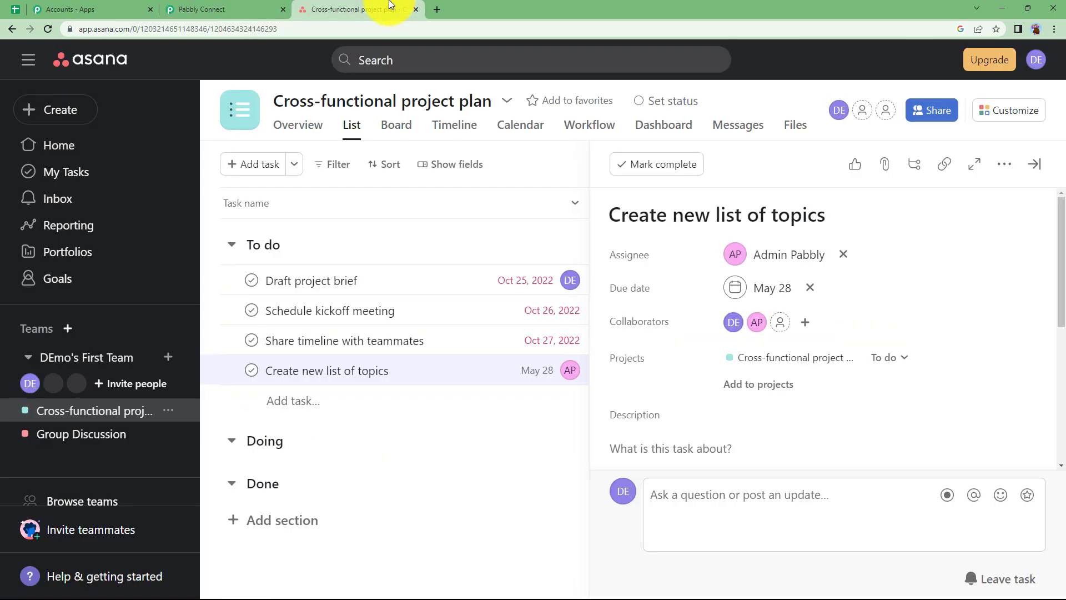
click(222, 8)
click(304, 360)
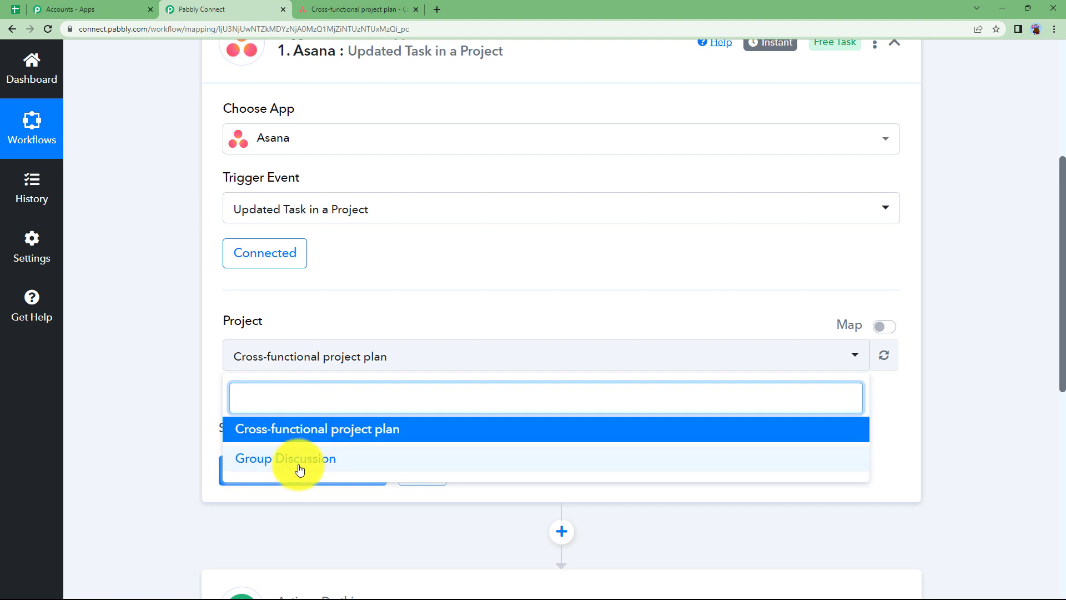
click(172, 378)
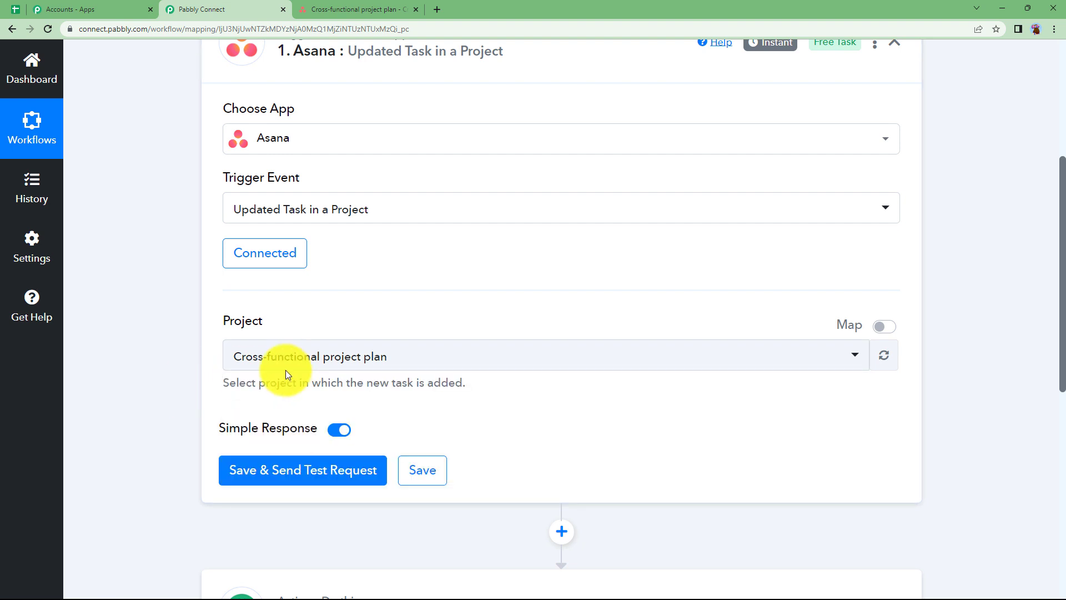
click(290, 469)
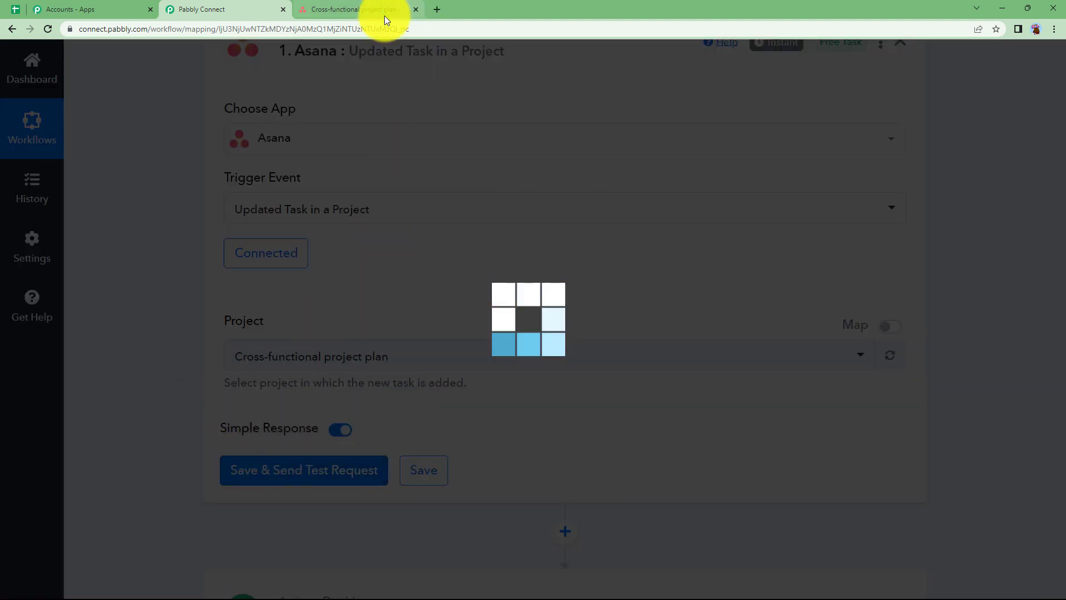
Step: Switch to Asana, mark the task "Create new list of topics" as complete, and return to Pabbly Connect
click(356, 9)
click(658, 166)
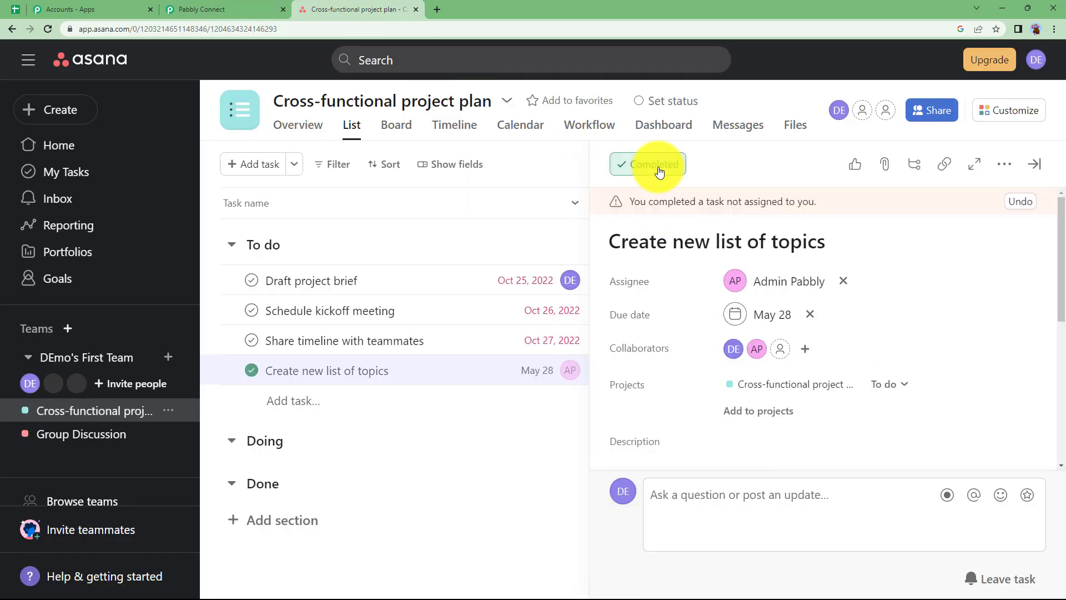
click(228, 9)
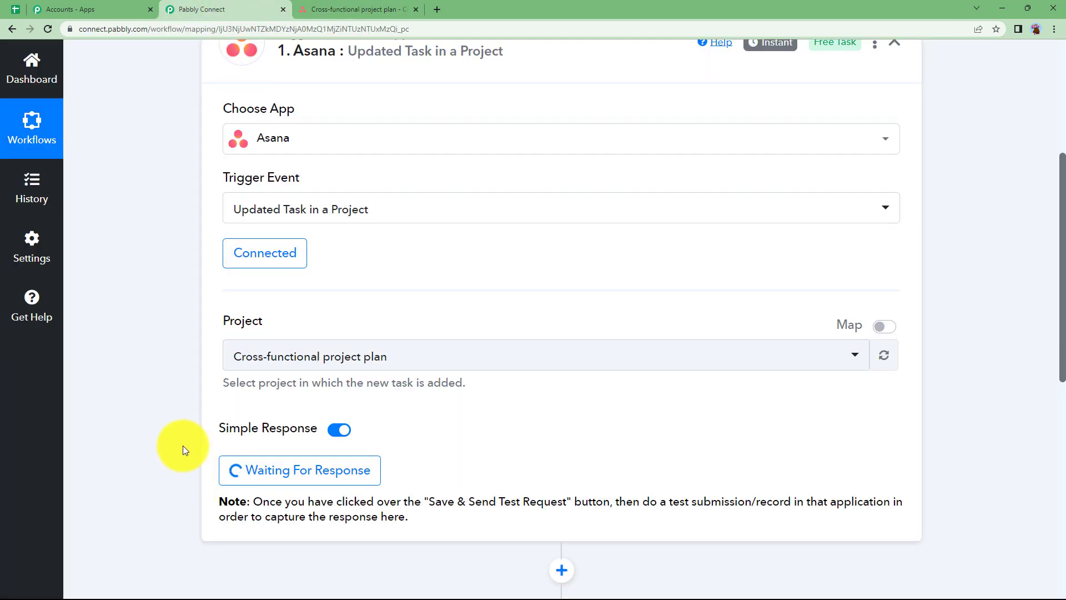
Step: Review the project name, section name and task name in the captured Asana response, and compare the task name with the task in Asana
scroll(182, 445, down, 4)
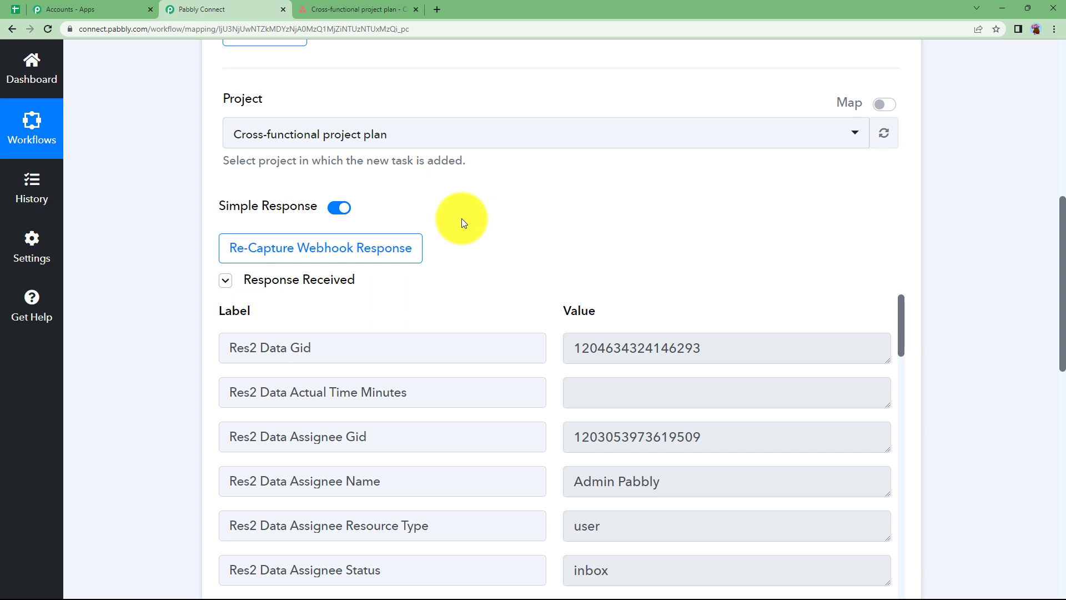
scroll(217, 408, down, 3)
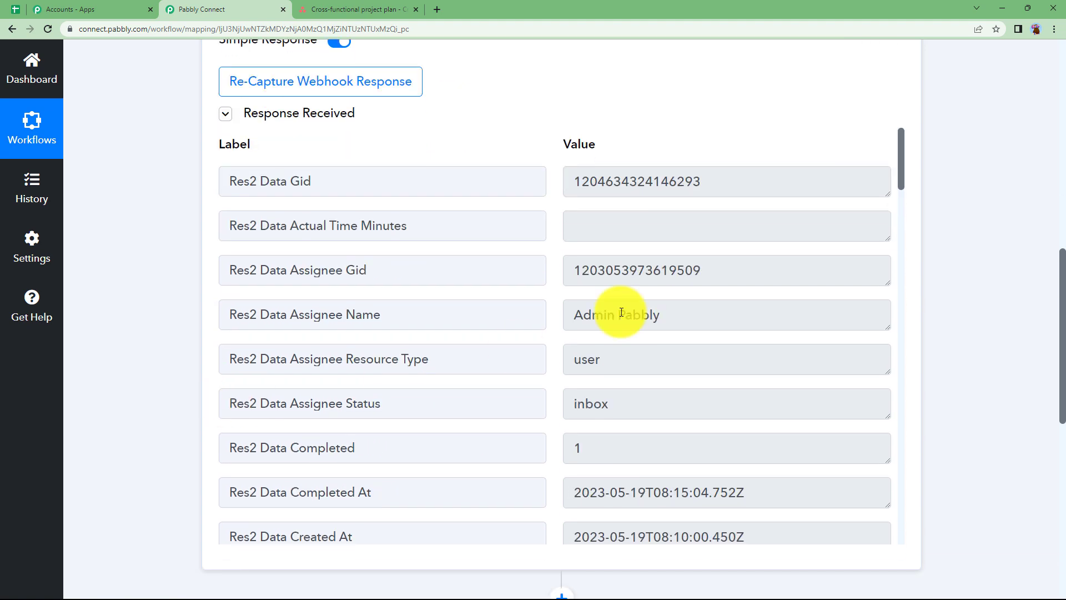
scroll(639, 297, down, 1)
scroll(640, 298, down, 10)
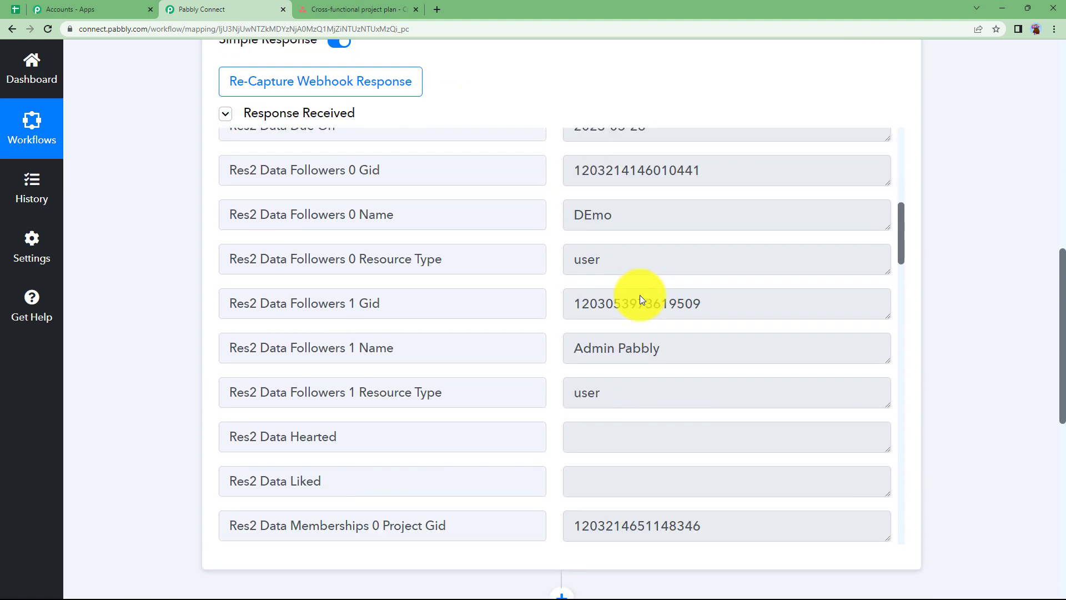
scroll(639, 295, down, 2)
drag(567, 350, 809, 350)
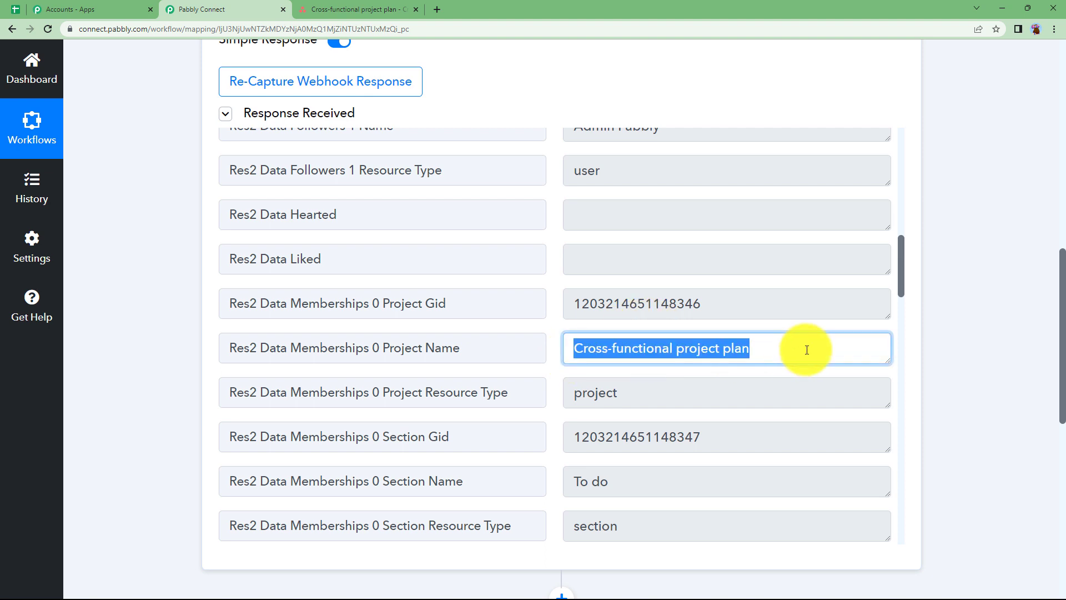
scroll(777, 350, down, 2)
drag(671, 369, 523, 368)
scroll(542, 364, down, 3)
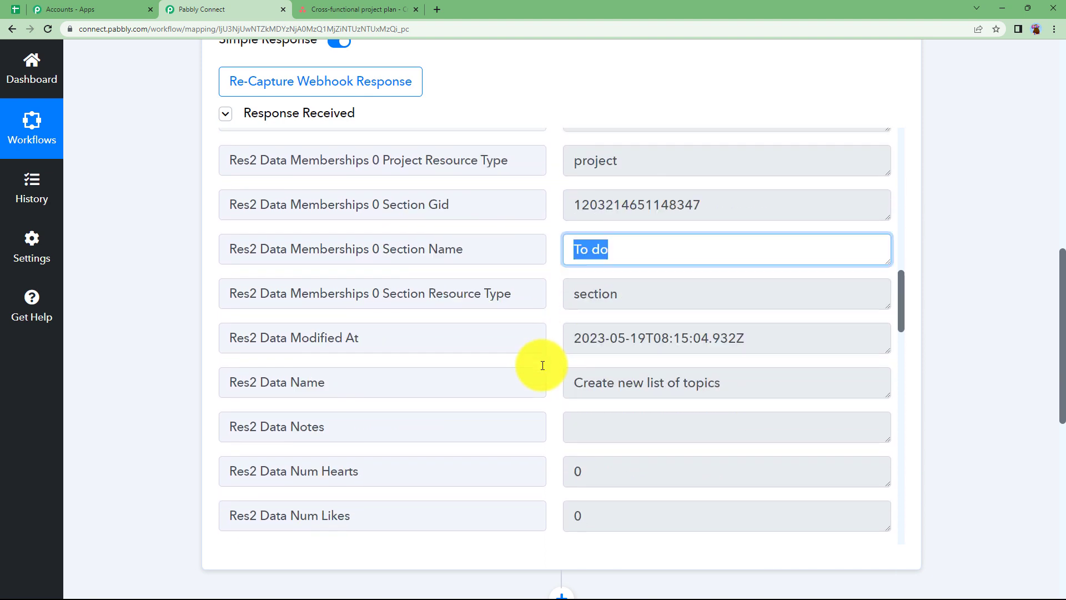
drag(579, 340, 756, 342)
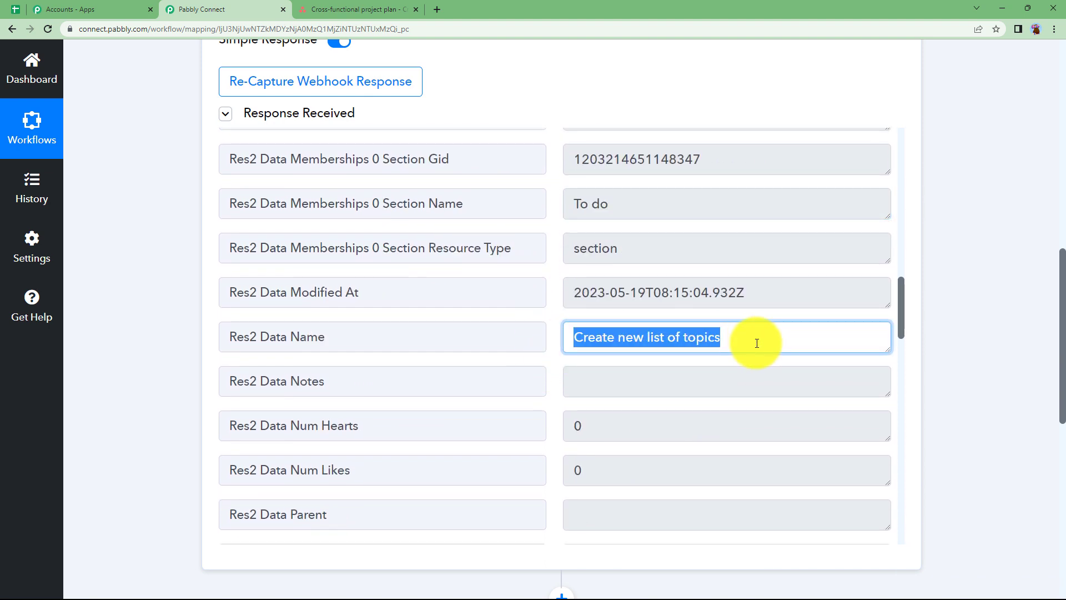
click(404, 8)
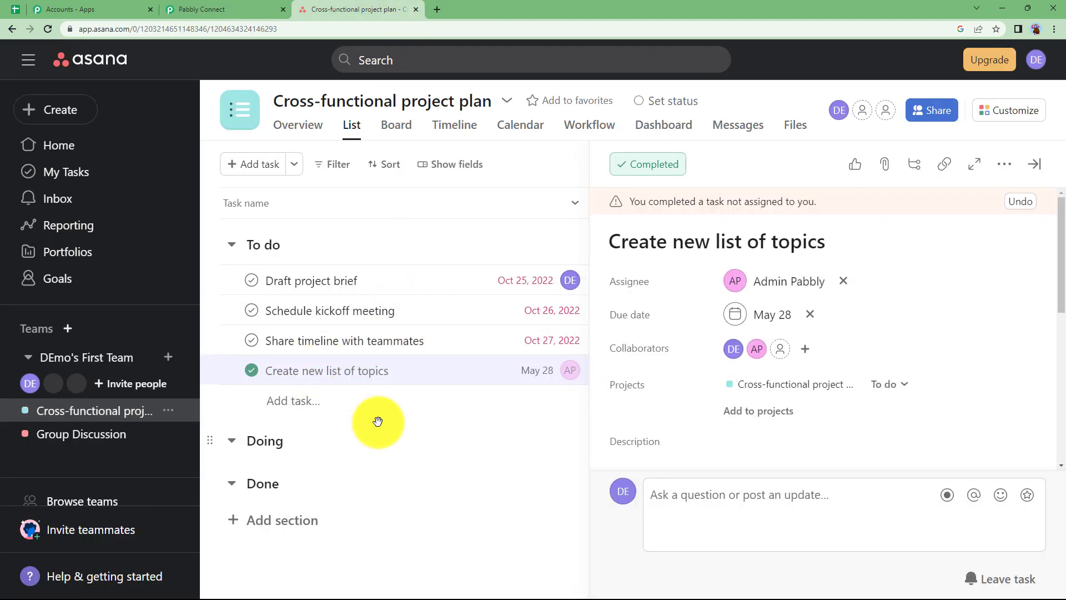
click(232, 6)
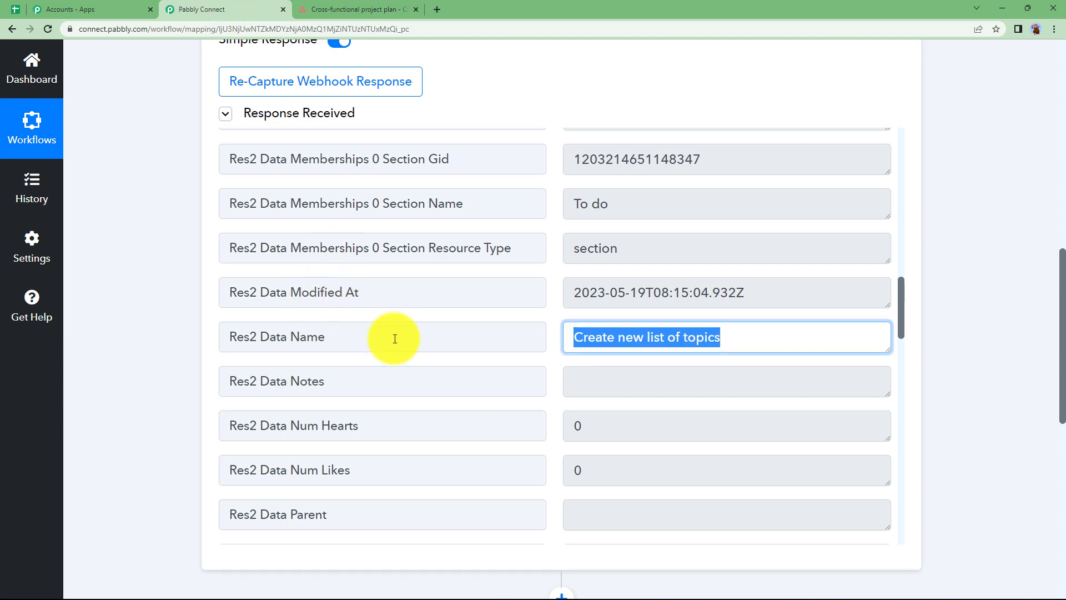
Step: Examine the Res2 Data Completed field and its value in the captured trigger response
scroll(627, 363, down, 6)
scroll(629, 363, up, 18)
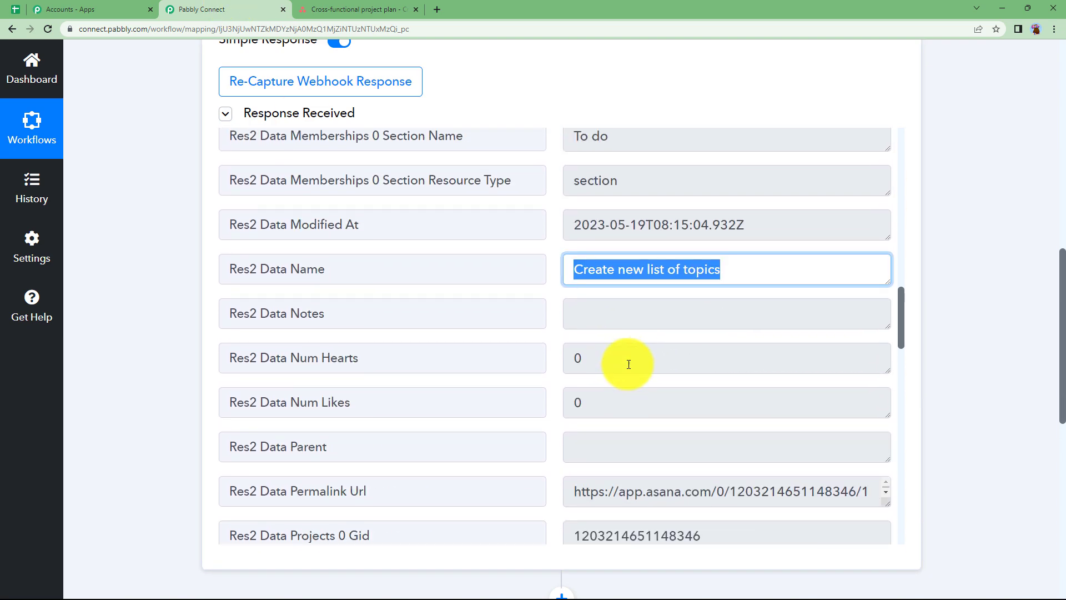
scroll(628, 363, up, 5)
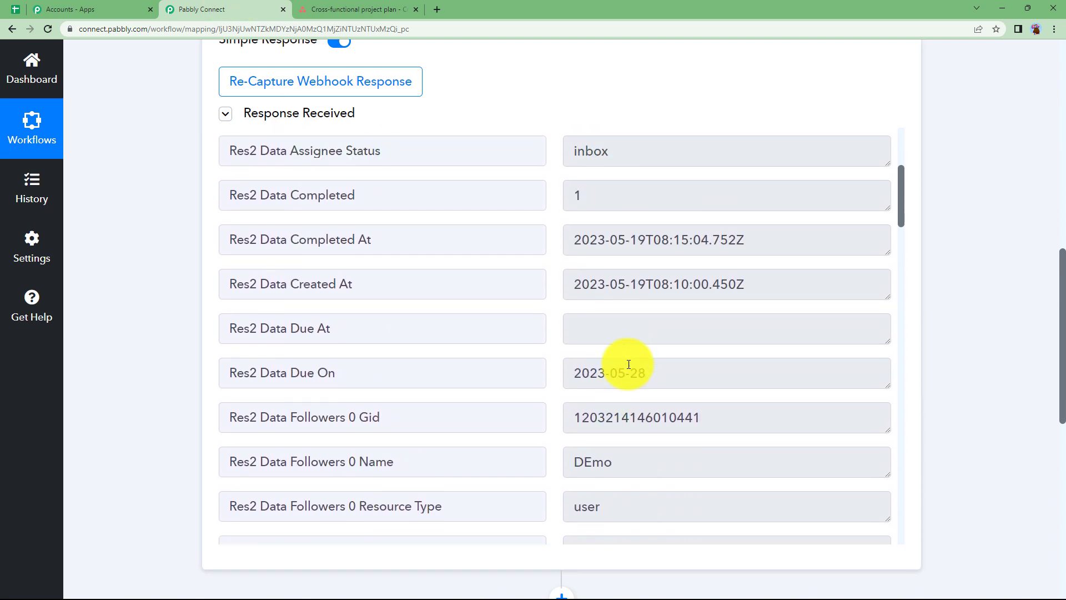
drag(365, 333, 187, 332)
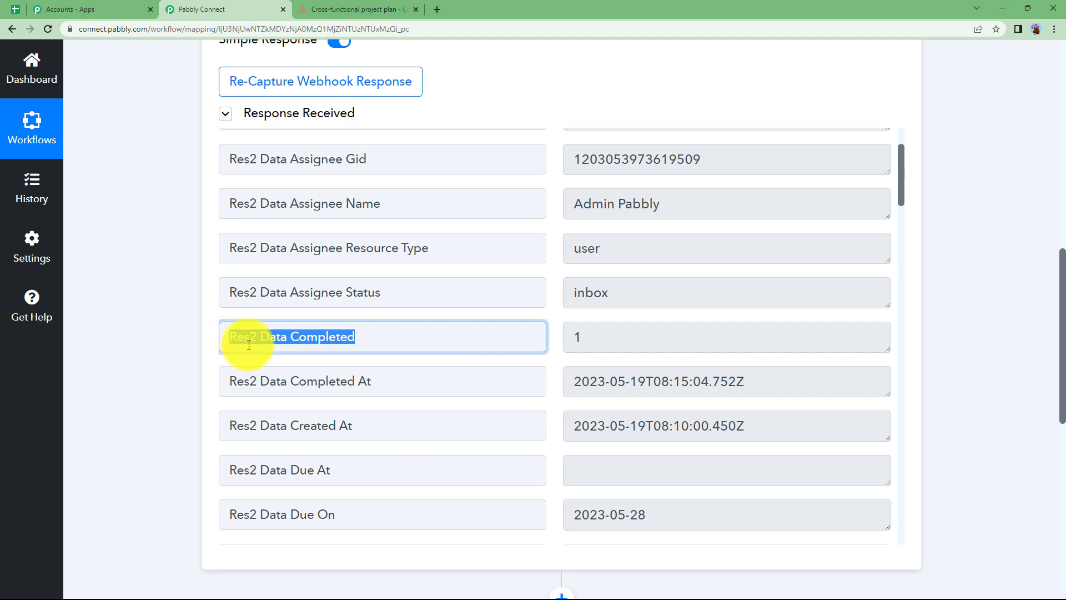
click(615, 341)
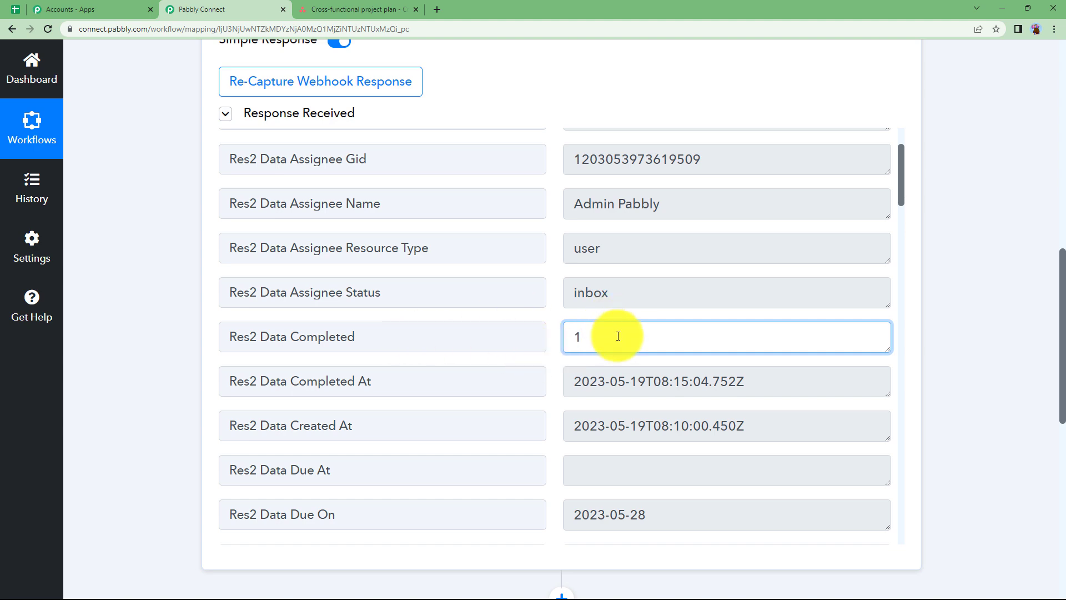
Step: Collapse the Asana trigger and choose Filter as the application of the second workflow step
scroll(205, 264, up, 10)
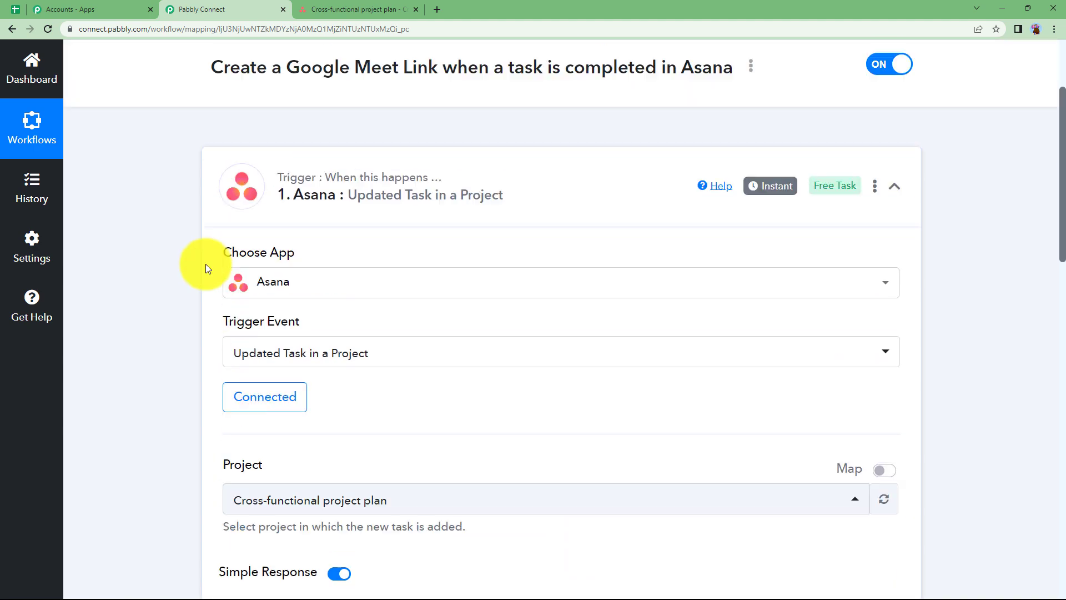
scroll(206, 264, up, 2)
click(353, 236)
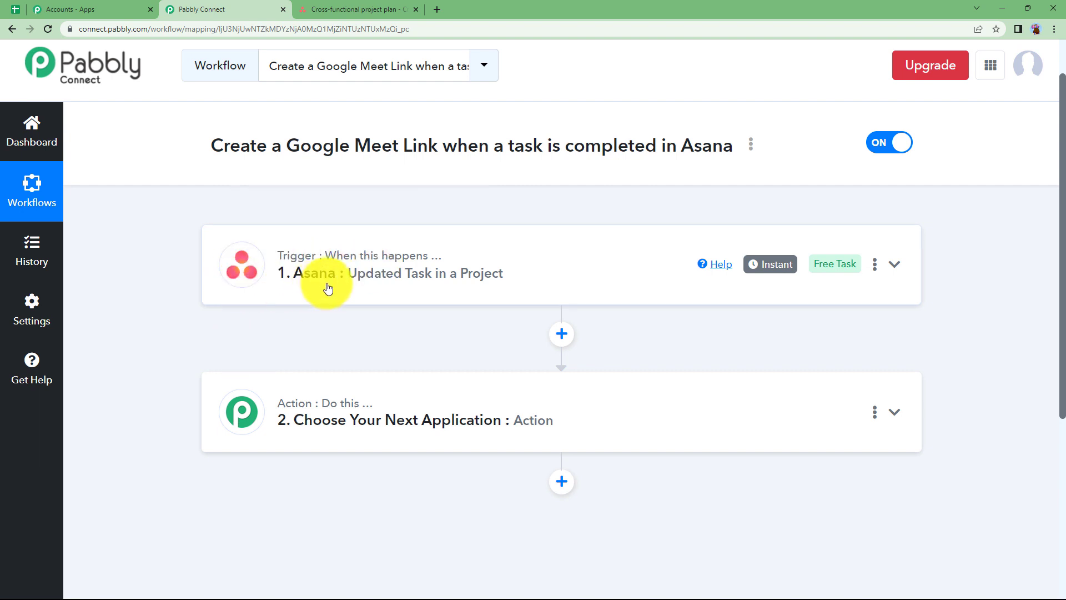
click(335, 416)
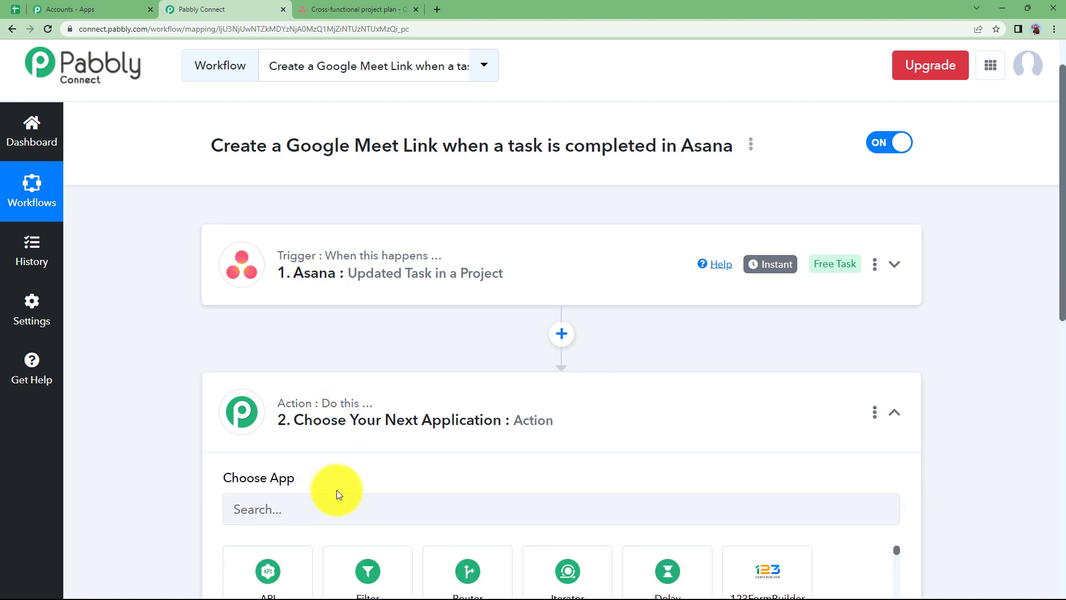
text(filte)
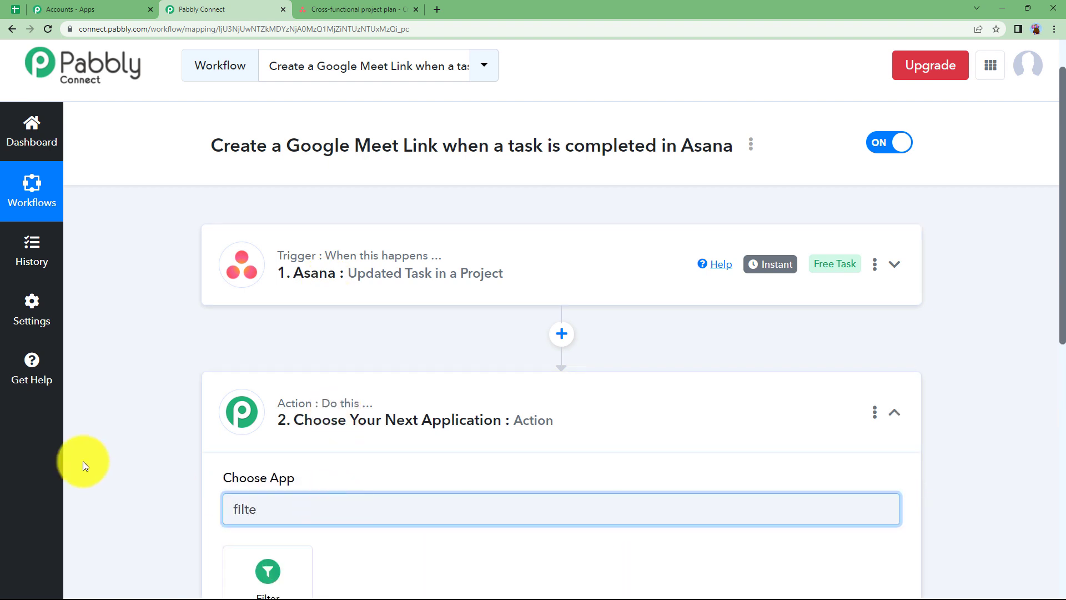
scroll(174, 449, down, 2)
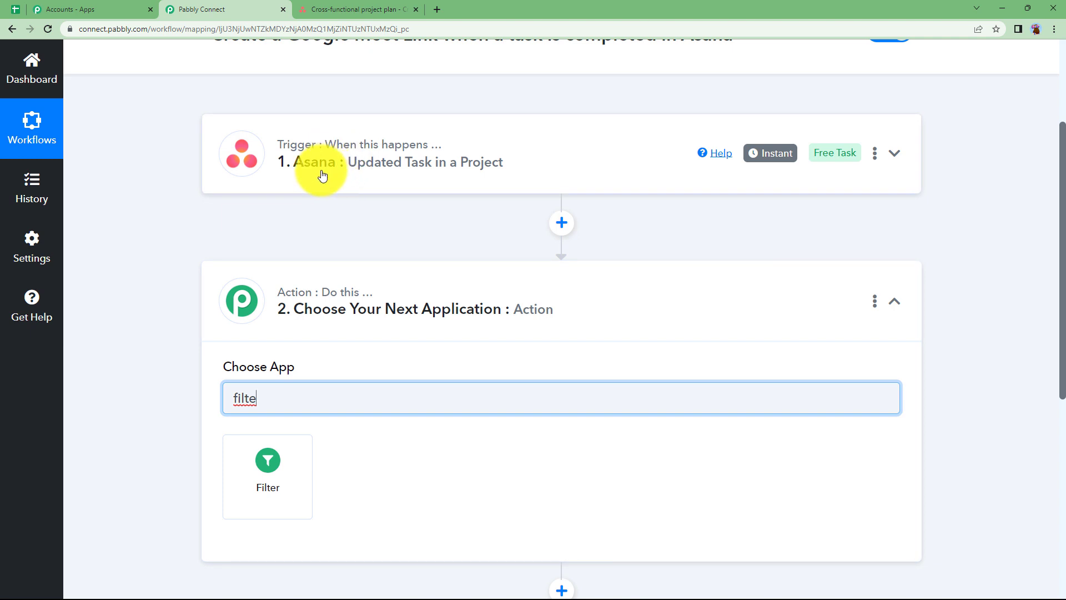
click(327, 10)
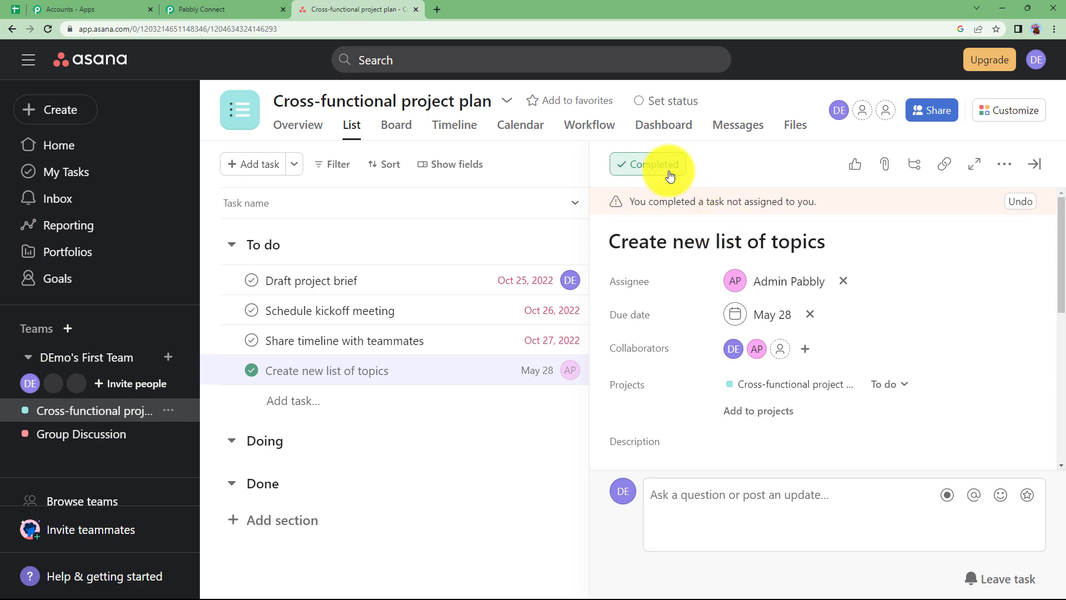
click(210, 8)
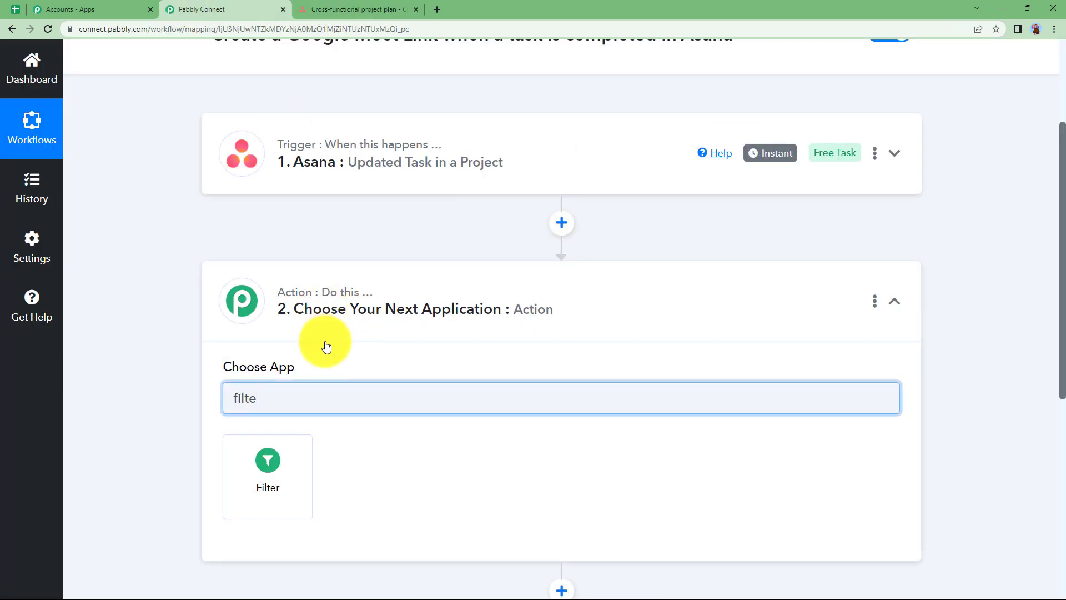
click(267, 467)
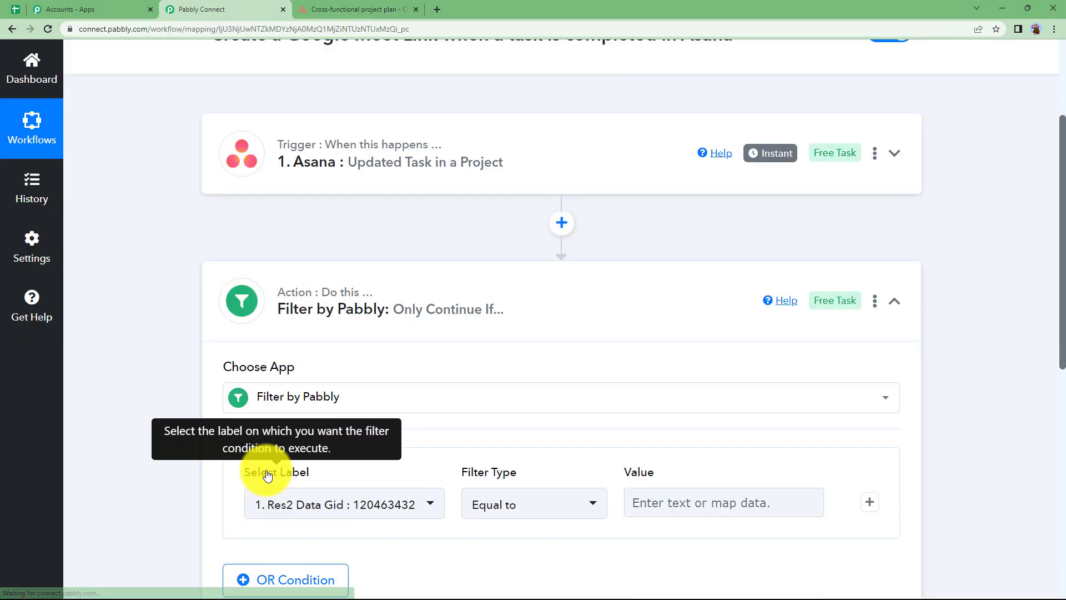
Step: Set the filter condition to the label Res2 Data Completed, filter type Equal to, value 1
click(302, 504)
click(357, 421)
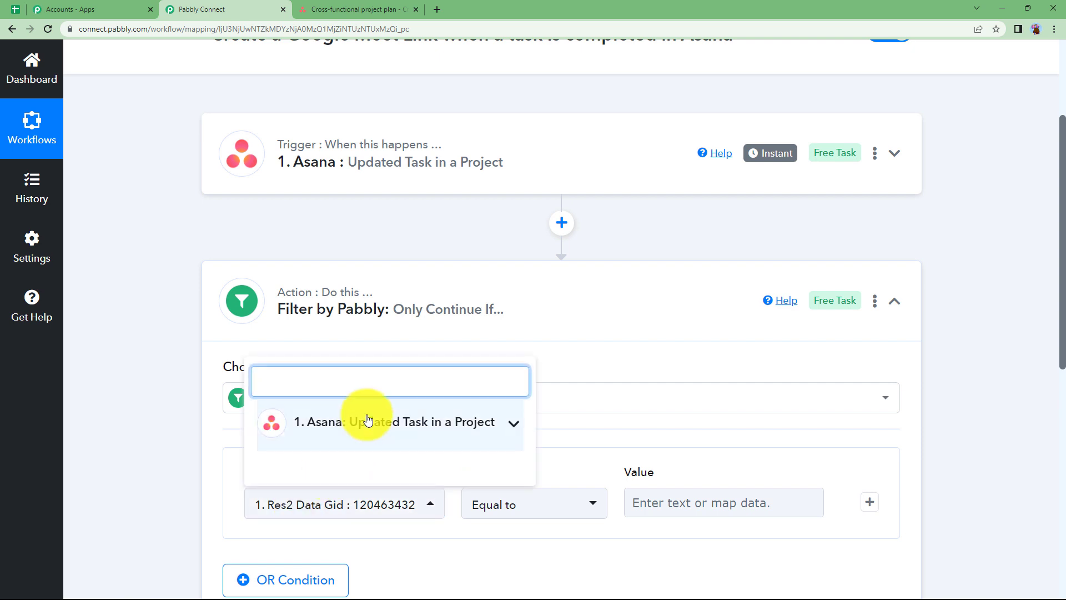
scroll(401, 528, down, 2)
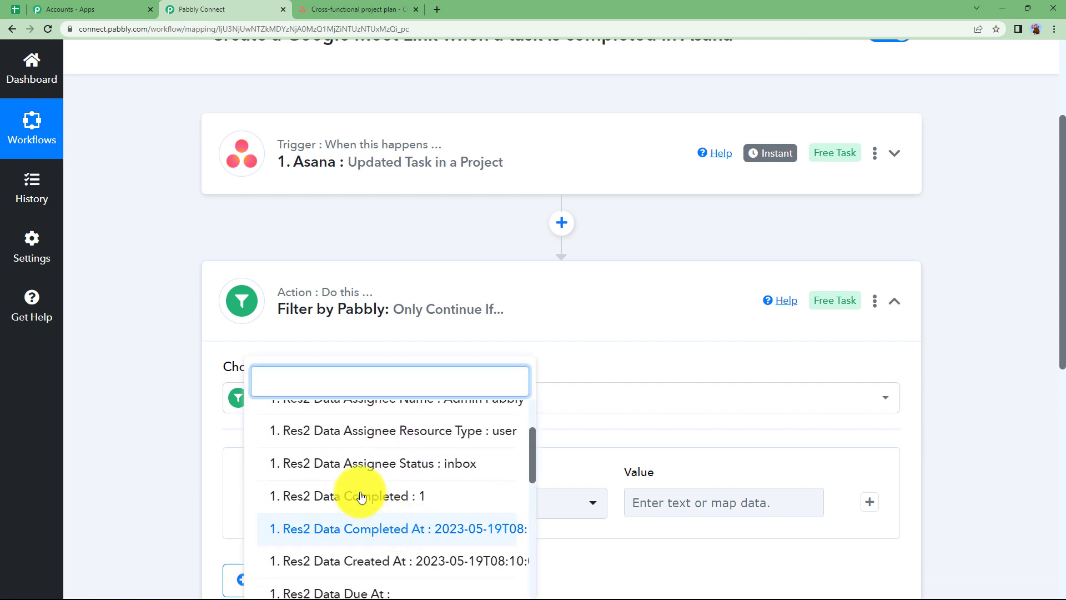
click(340, 428)
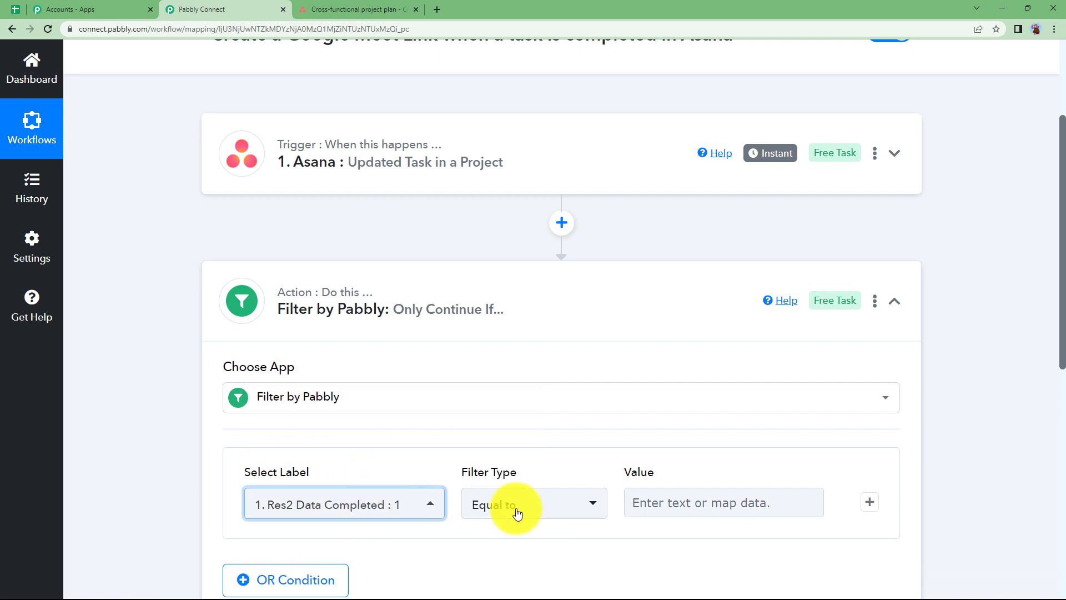
click(715, 497)
text(1)
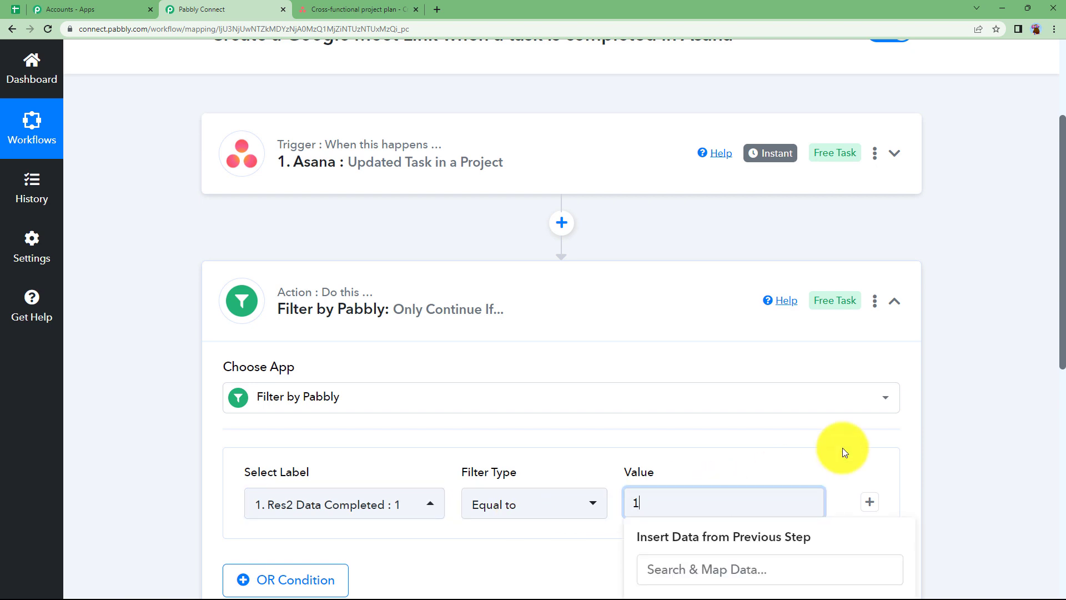
click(185, 447)
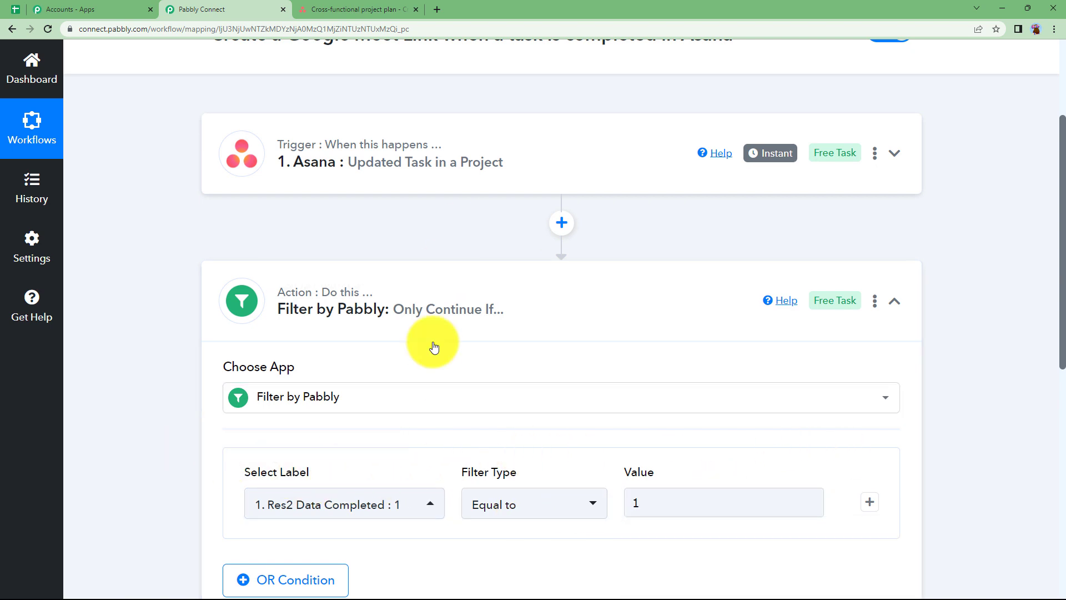
Step: Save the filter and send its test request, review the response, and collapse the filter step
scroll(346, 432, down, 2)
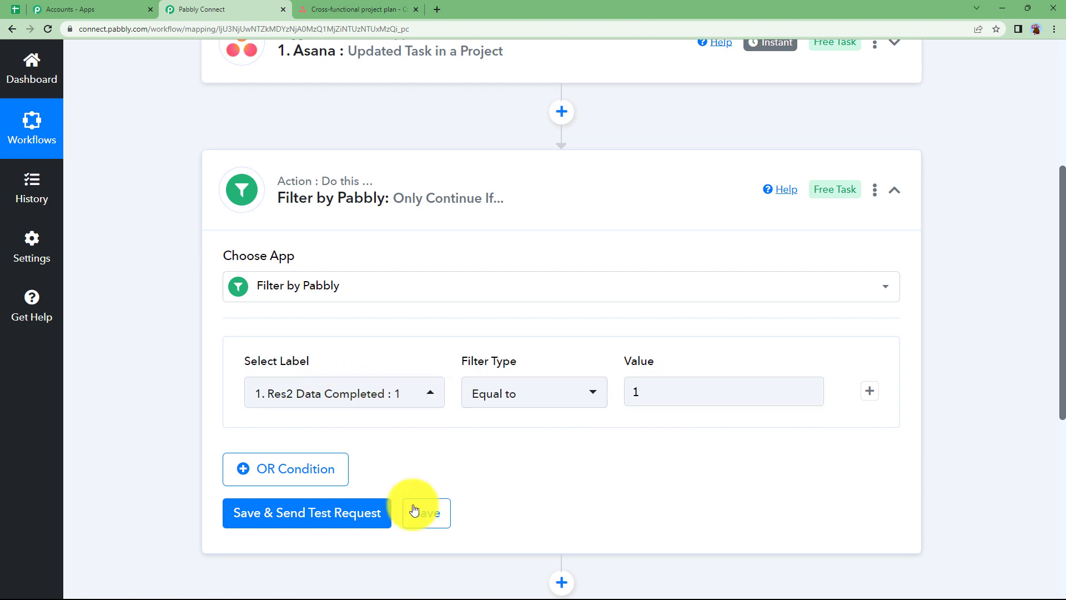
click(357, 511)
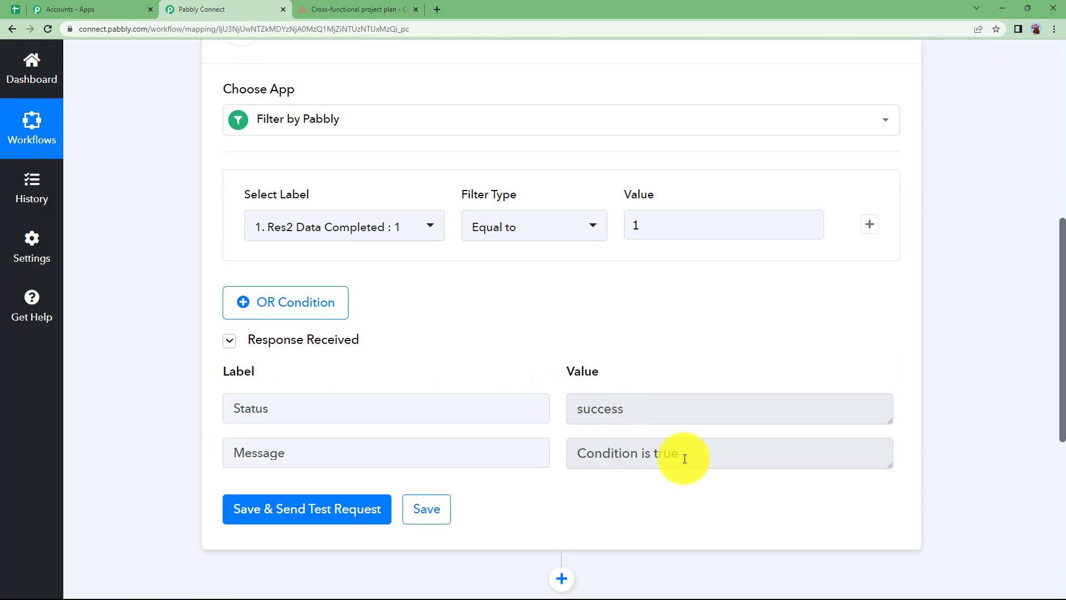
scroll(624, 311, up, 4)
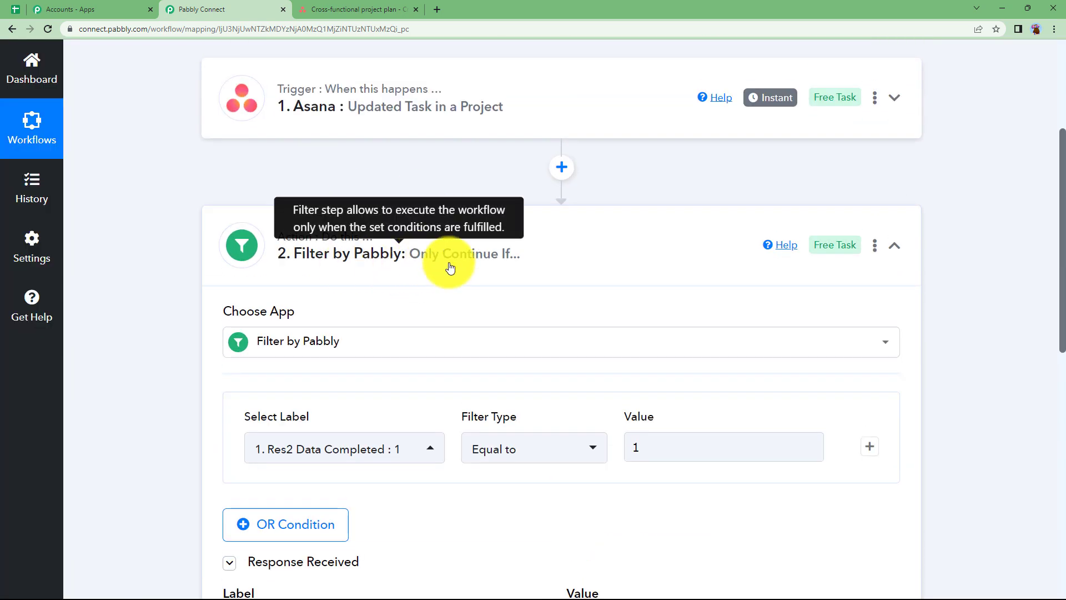
scroll(511, 388, down, 3)
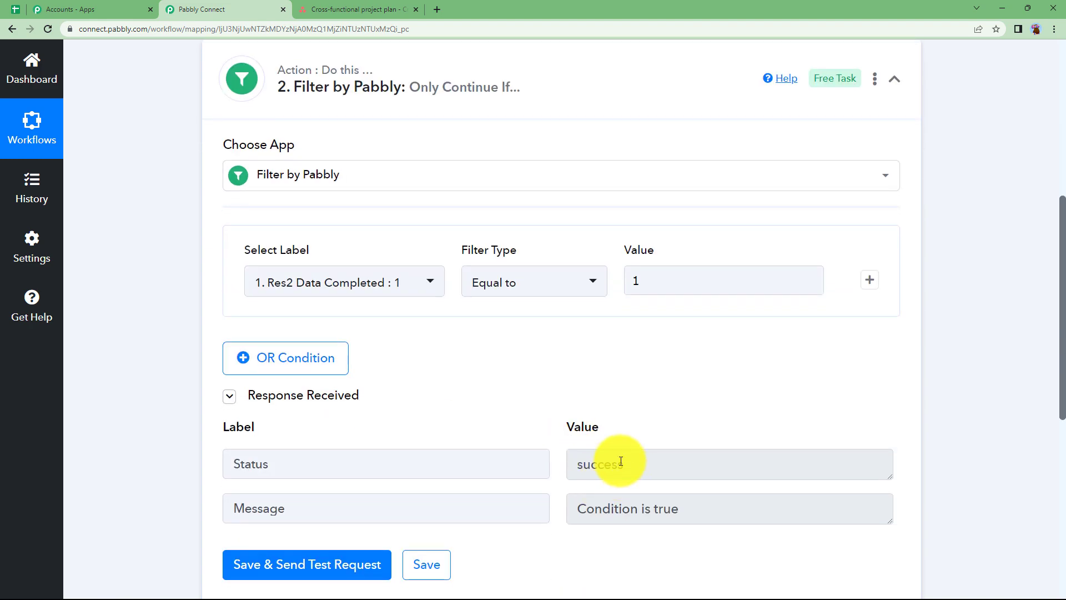
scroll(569, 221, up, 3)
click(417, 235)
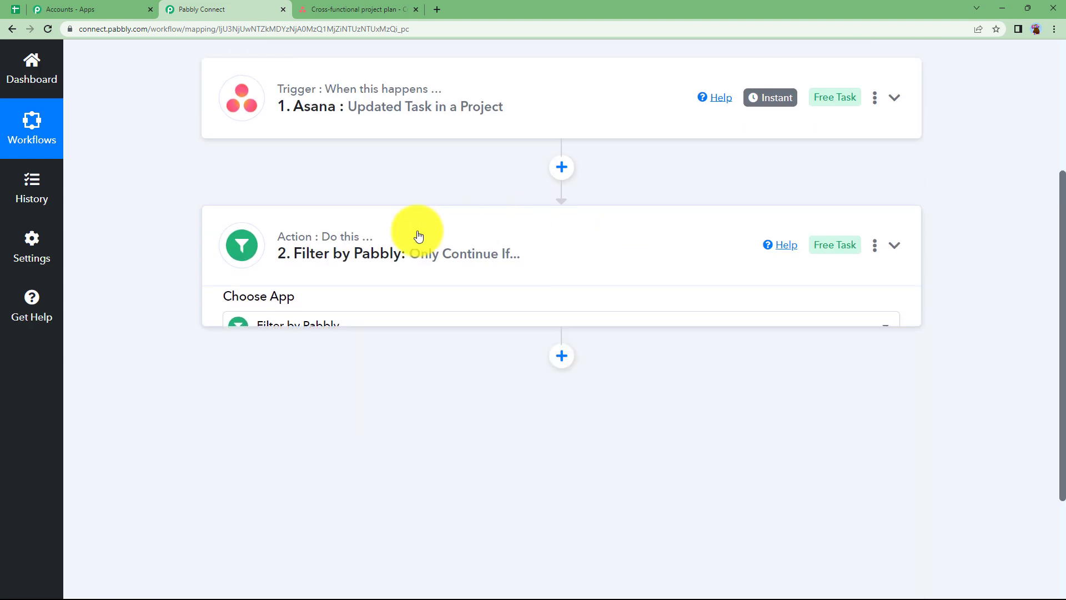
Step: Add a third workflow step after the filter and choose Asana as its application
click(561, 315)
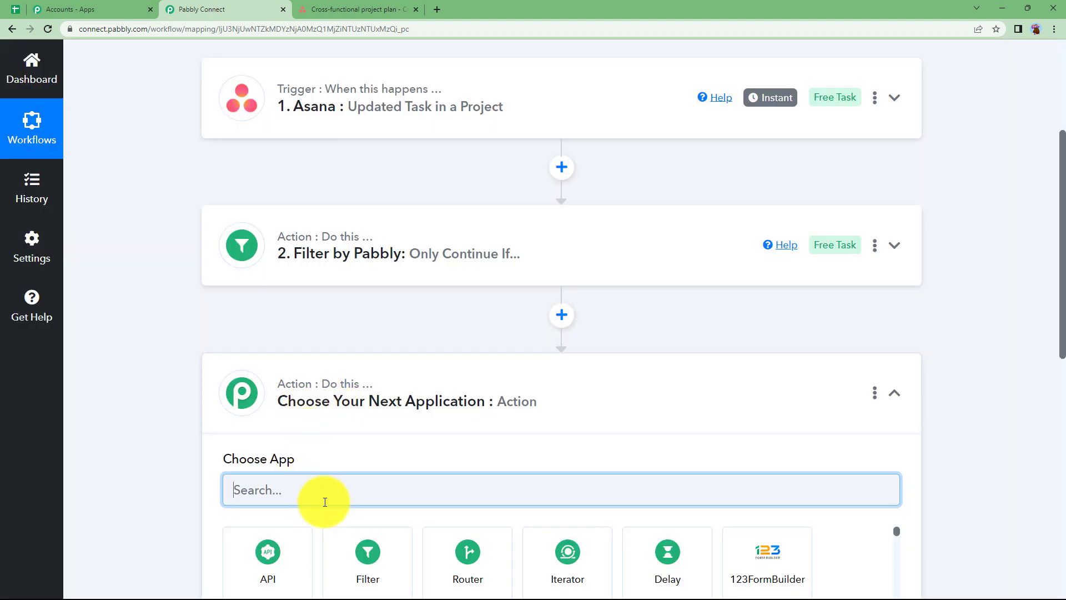
text(asa)
click(276, 532)
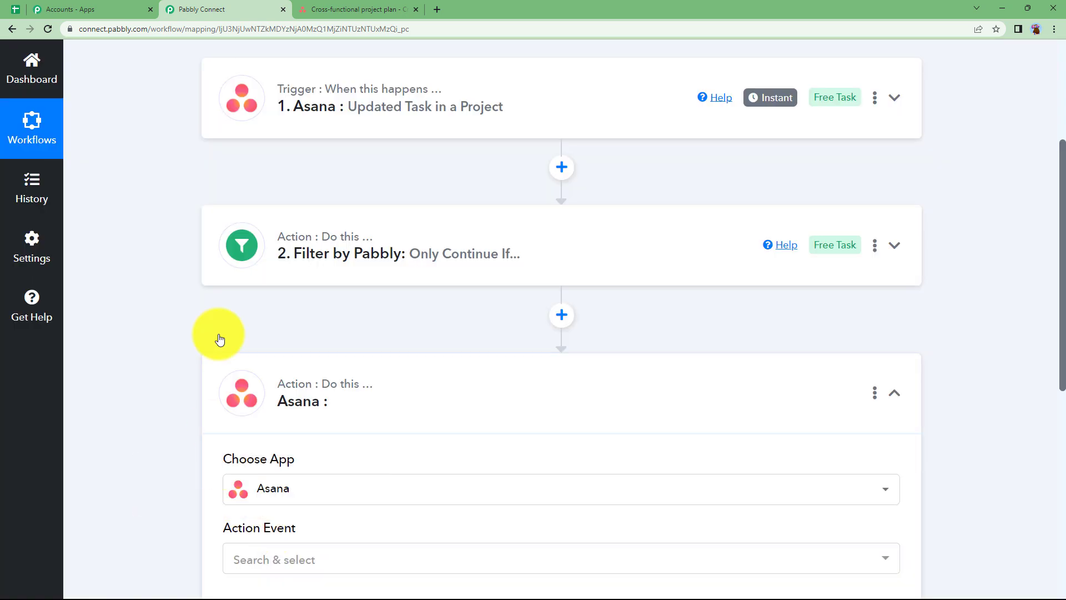
click(384, 7)
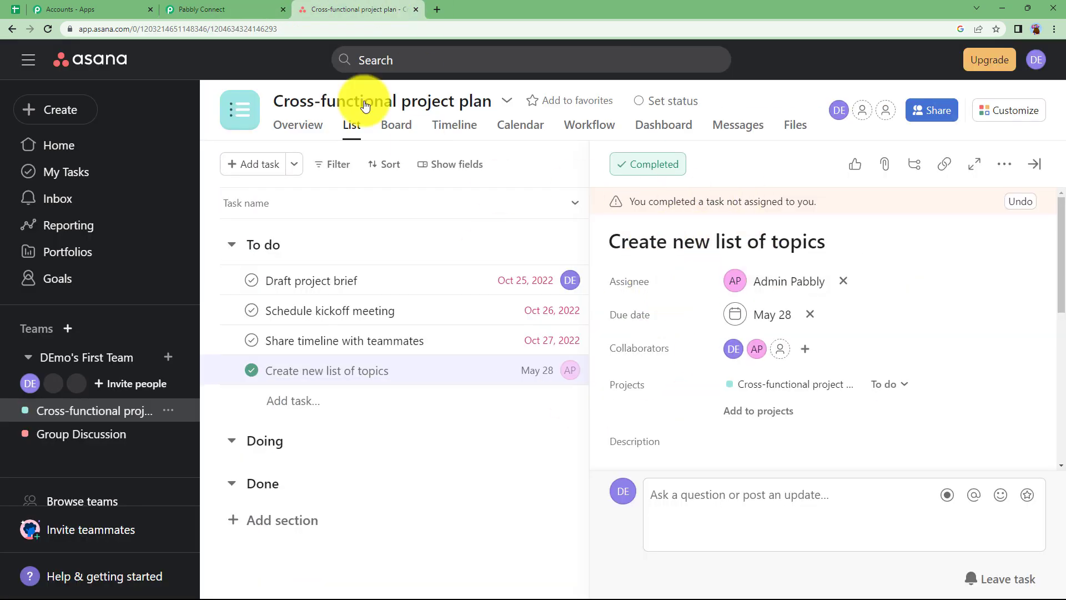
click(251, 6)
Step: Set the action event of the third step to Get User
scroll(200, 335, down, 2)
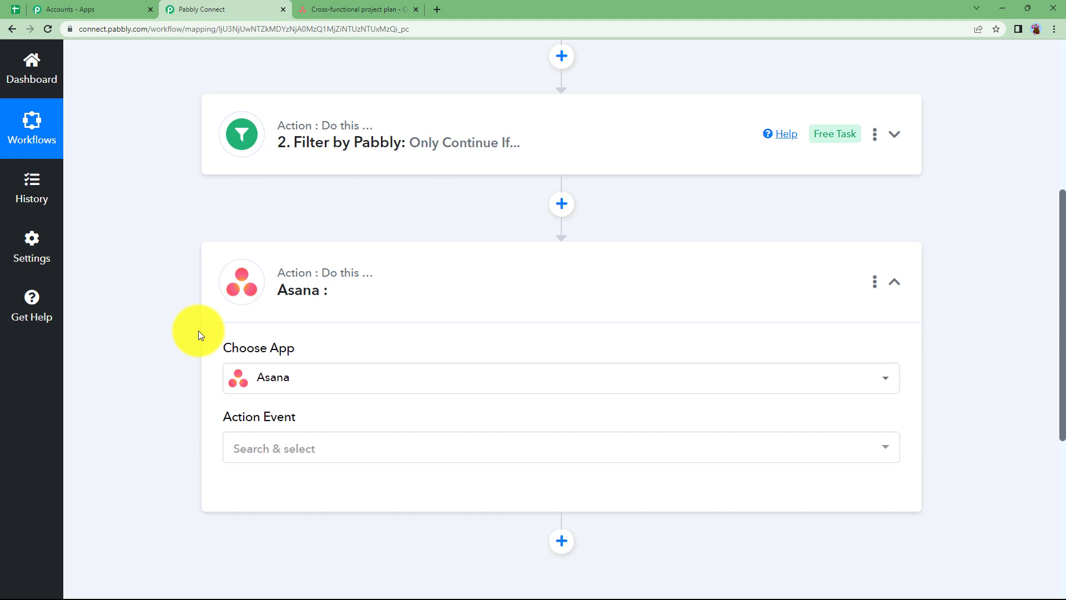
click(232, 444)
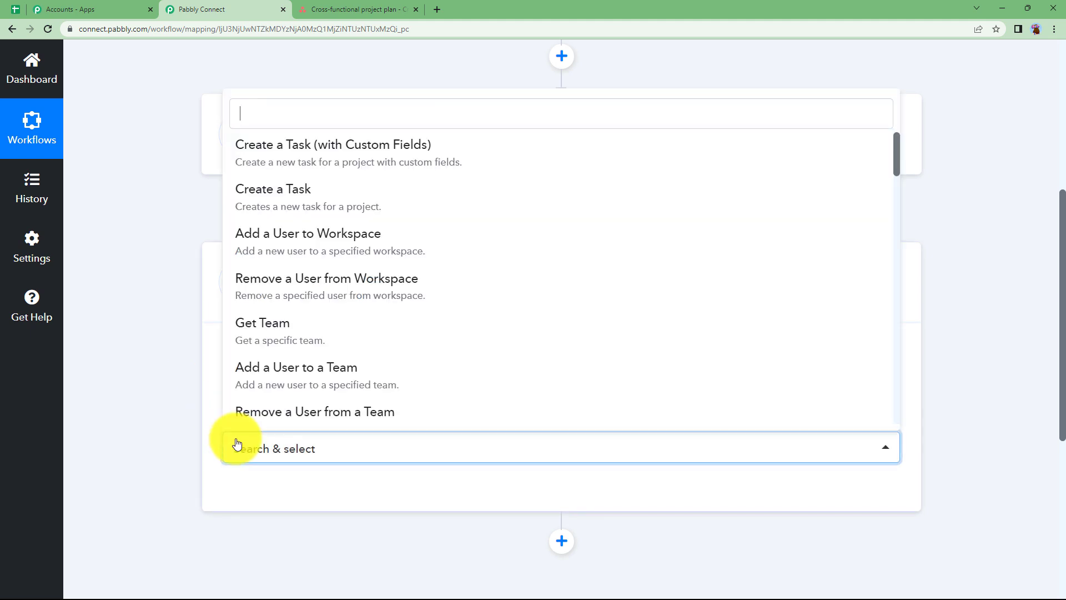
scroll(283, 303, down, 4)
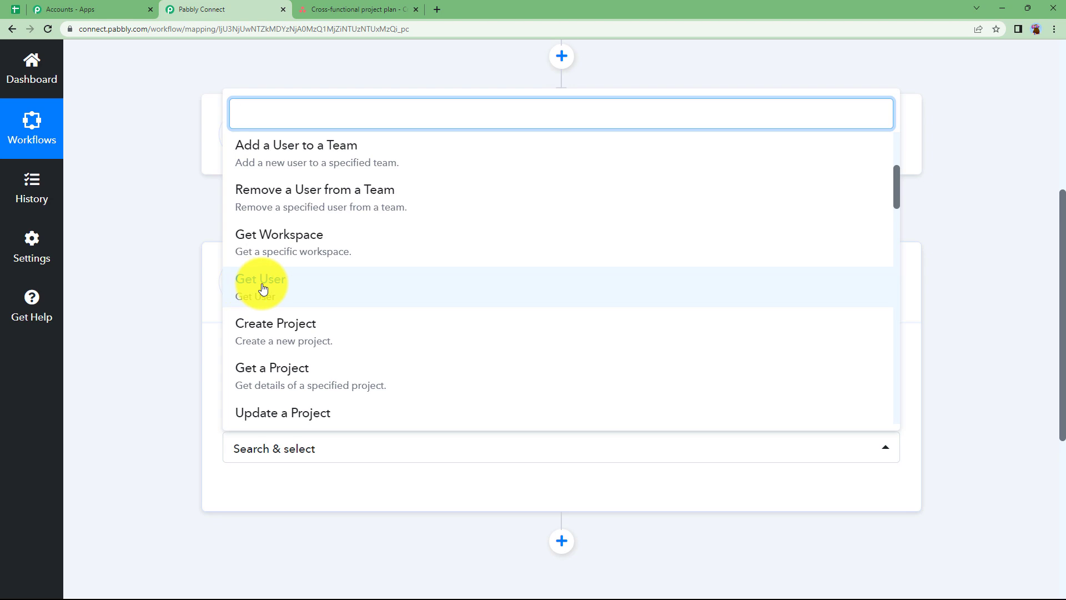
click(263, 288)
scroll(222, 378, down, 2)
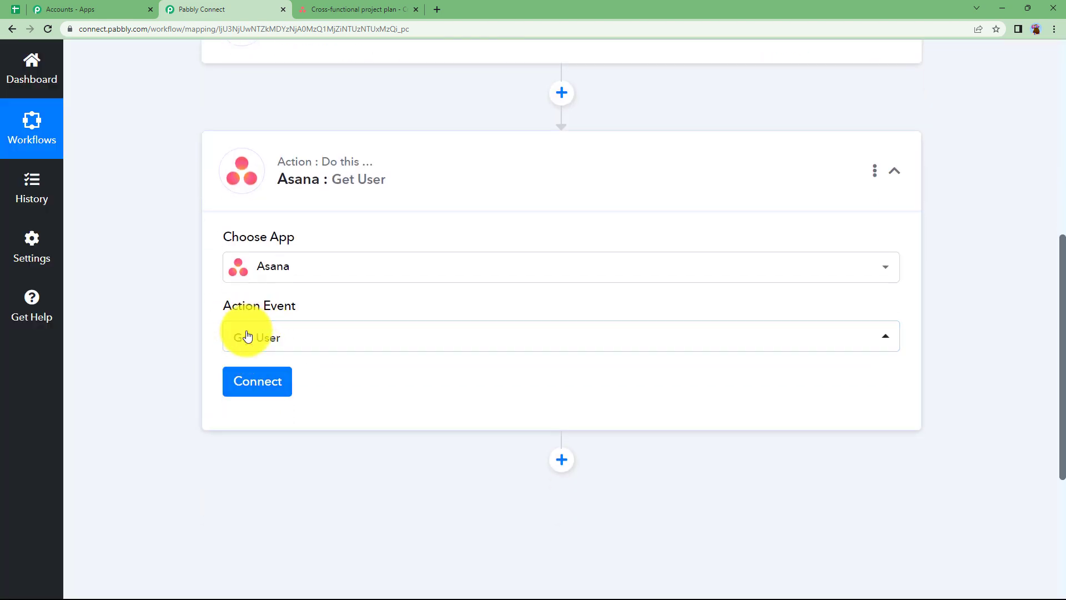
Step: Examine the completed task in Asana and the Res2 Data Assignee Gid in the trigger response, and collapse the trigger
click(398, 9)
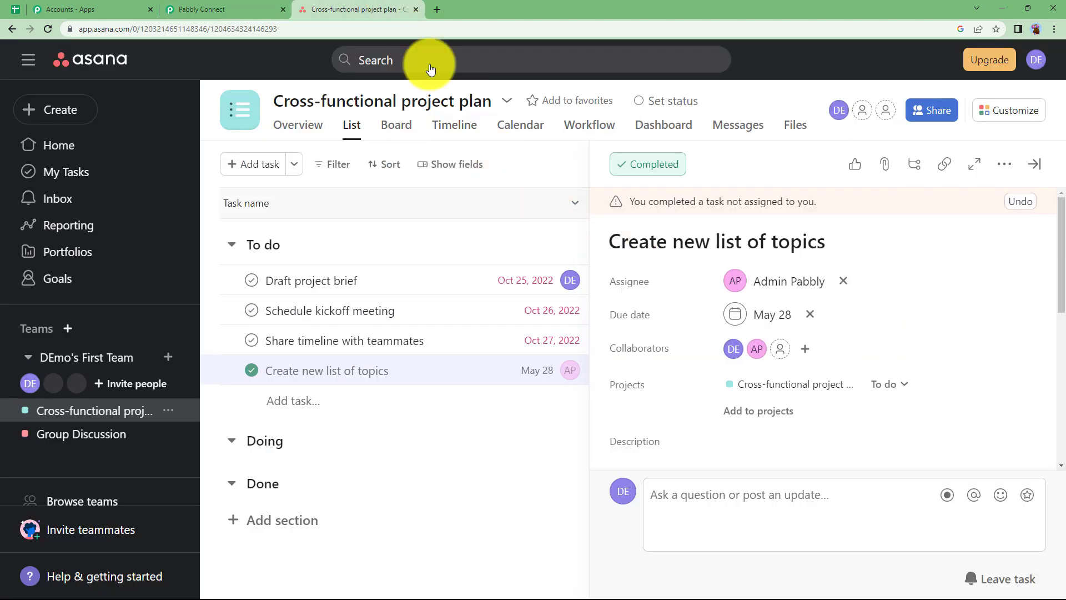
click(214, 9)
scroll(257, 344, up, 10)
scroll(209, 388, down, 6)
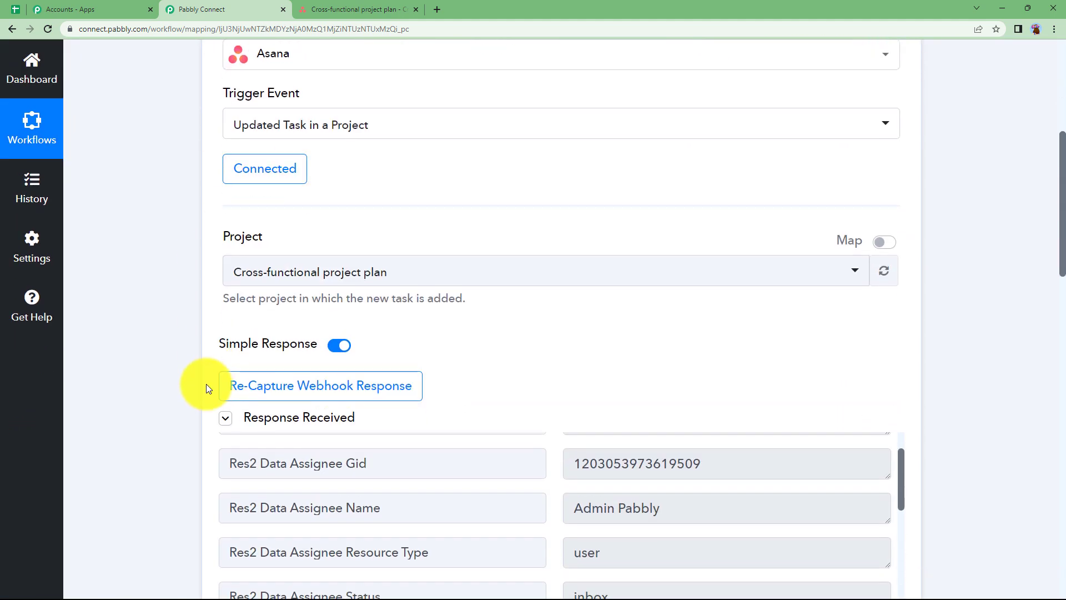
scroll(205, 384, down, 2)
drag(738, 321, 513, 330)
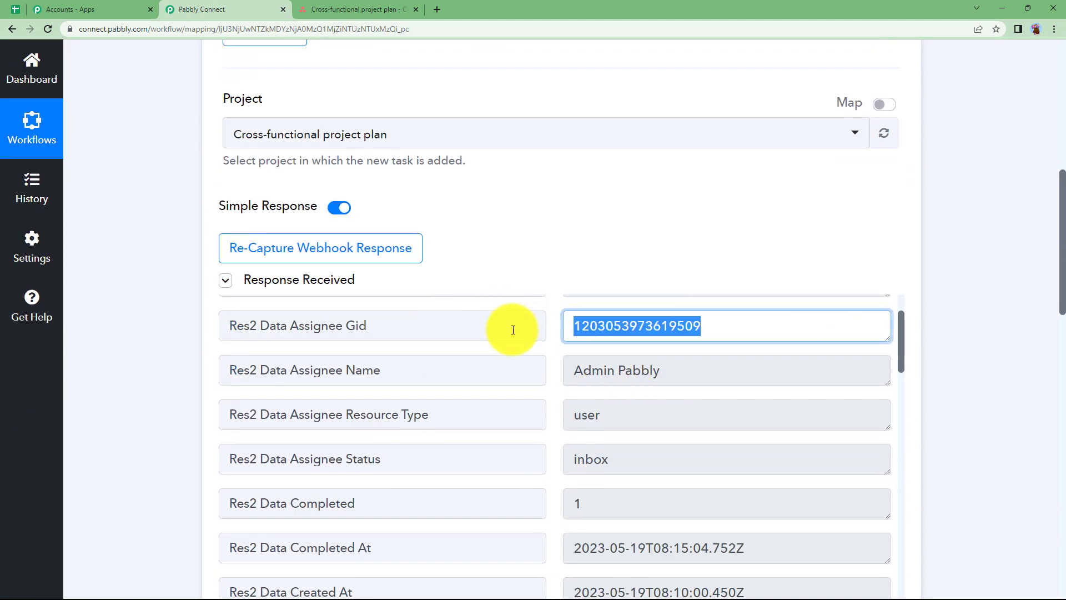
click(165, 346)
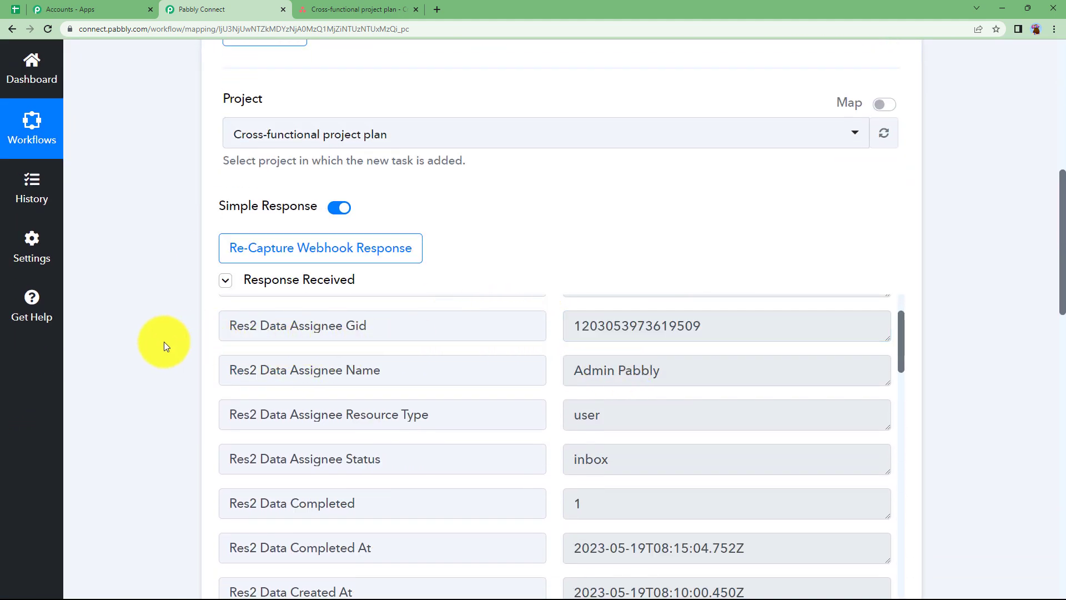
scroll(164, 341, up, 7)
click(318, 247)
scroll(286, 353, down, 2)
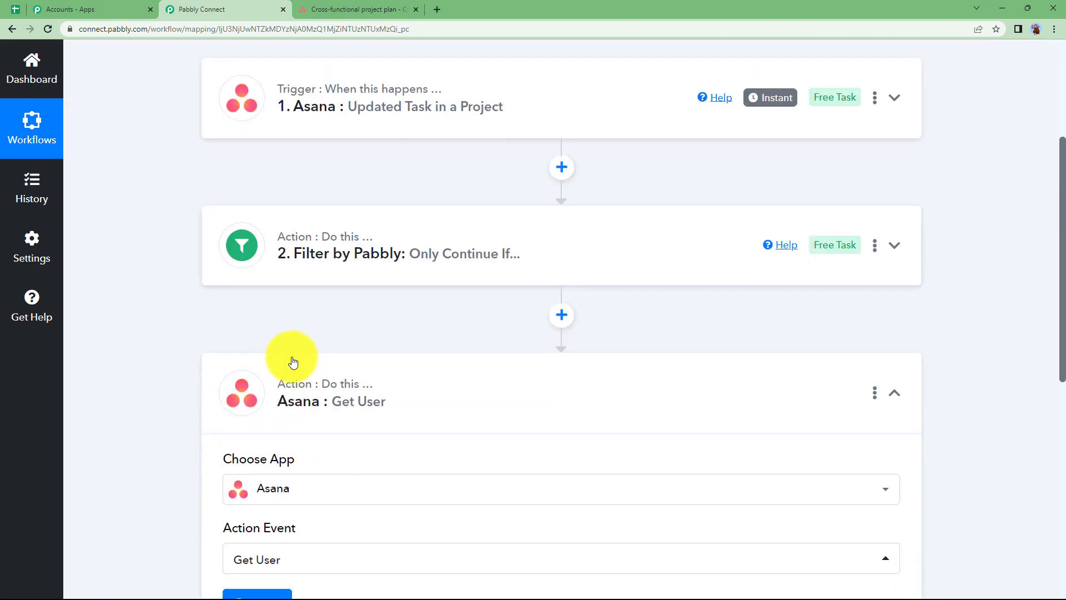
Step: Connect the Get User step through the existing connection Asana #19
scroll(293, 362, down, 2)
scroll(194, 347, down, 3)
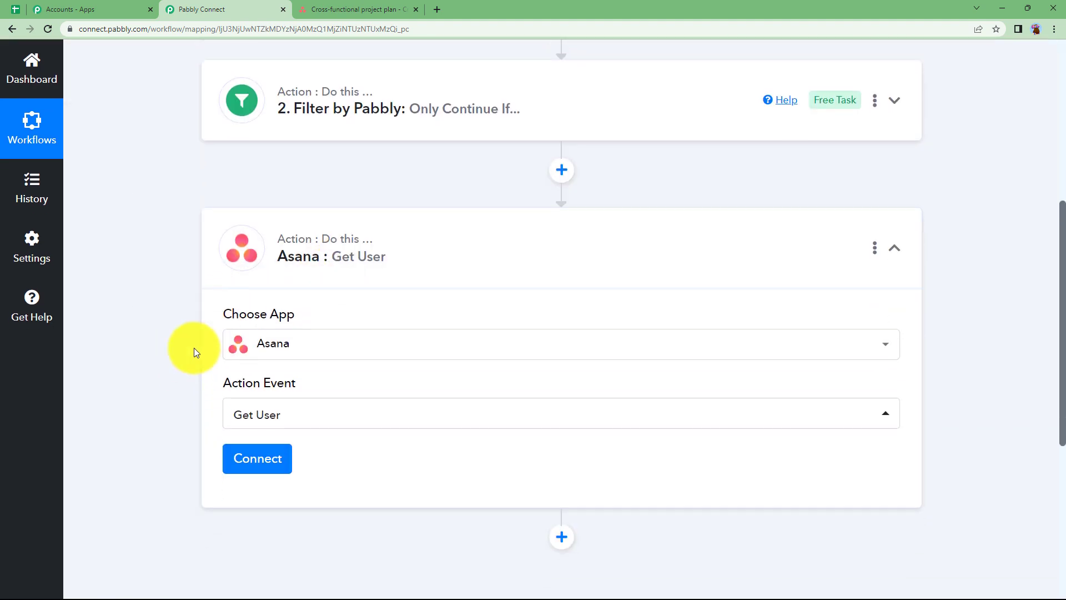
click(263, 325)
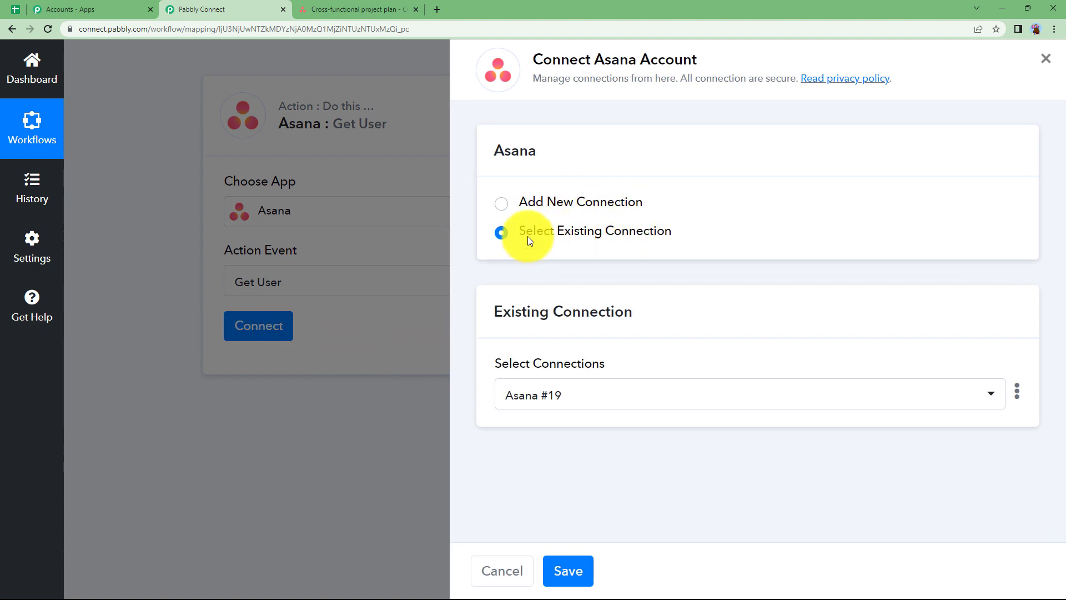
click(568, 571)
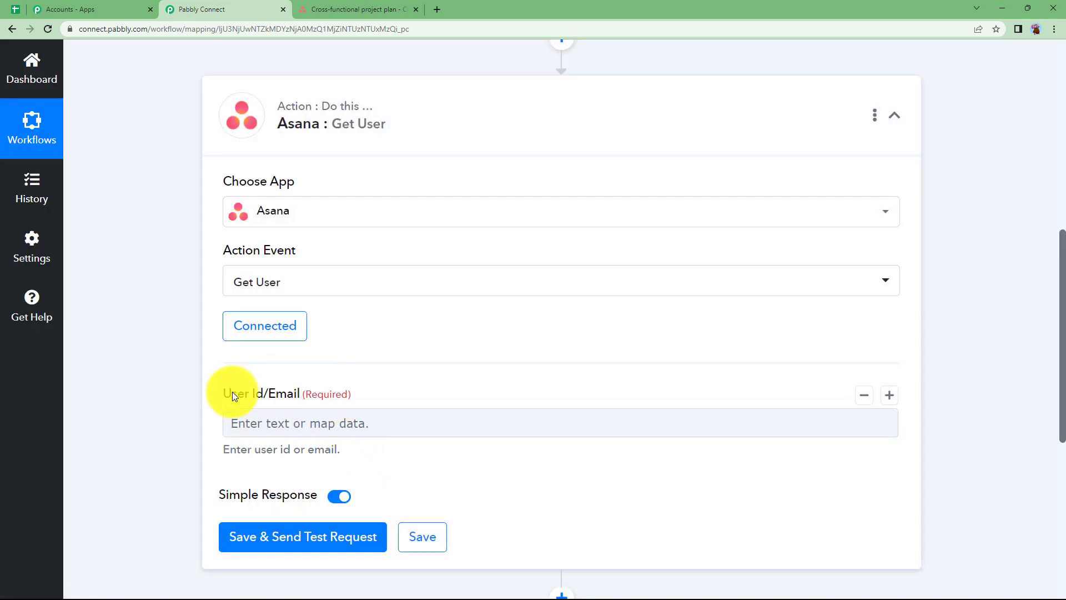
Step: Map the User Id/Email field to Res2 Data Assignee Gid from the Asana trigger
click(262, 425)
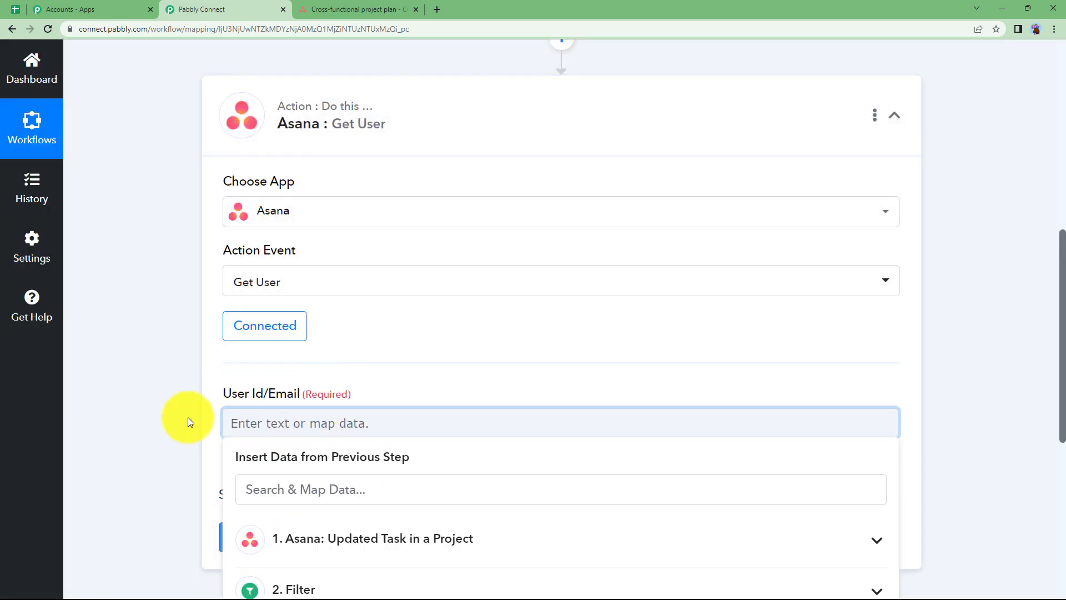
scroll(380, 326, down, 4)
click(387, 327)
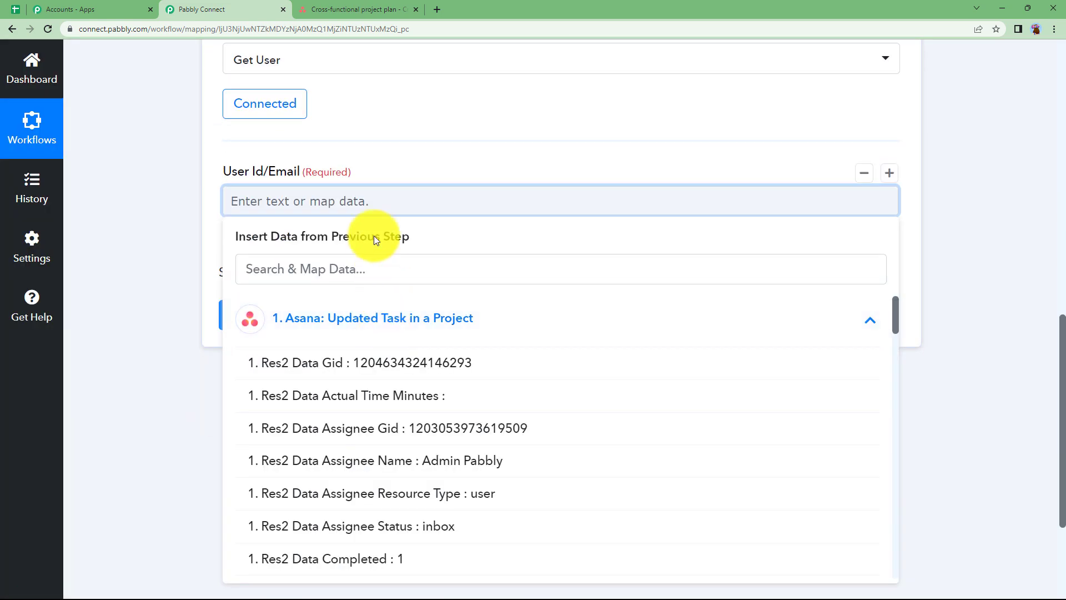
click(366, 9)
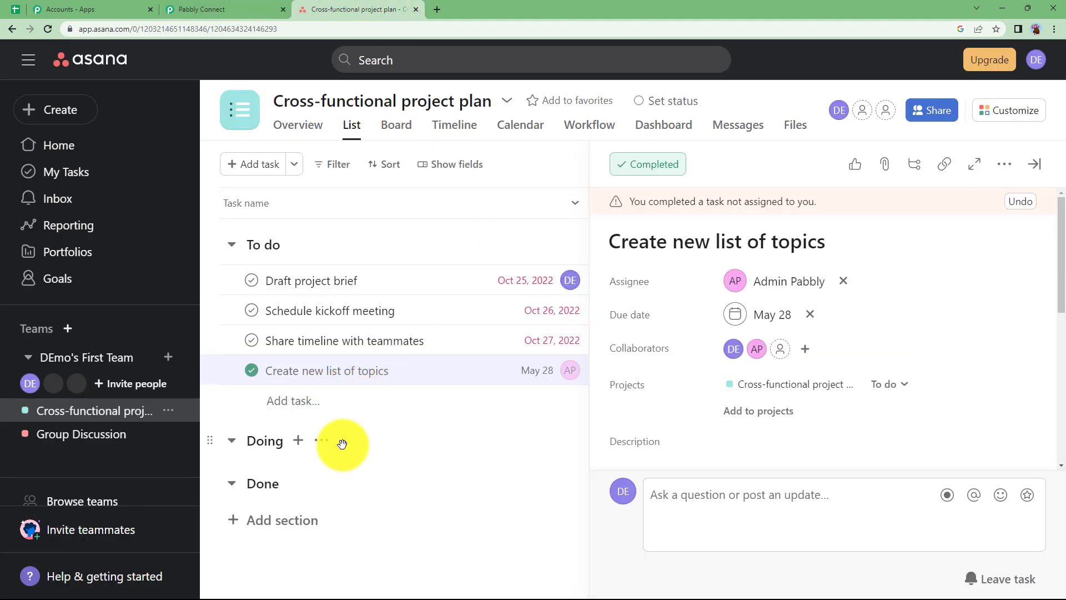
click(239, 9)
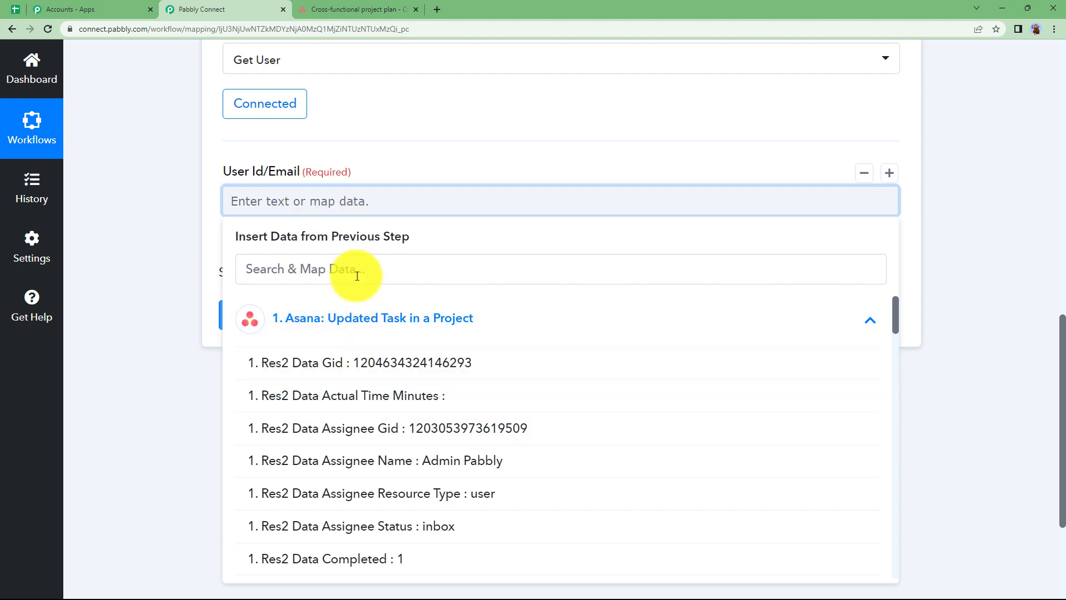
click(430, 431)
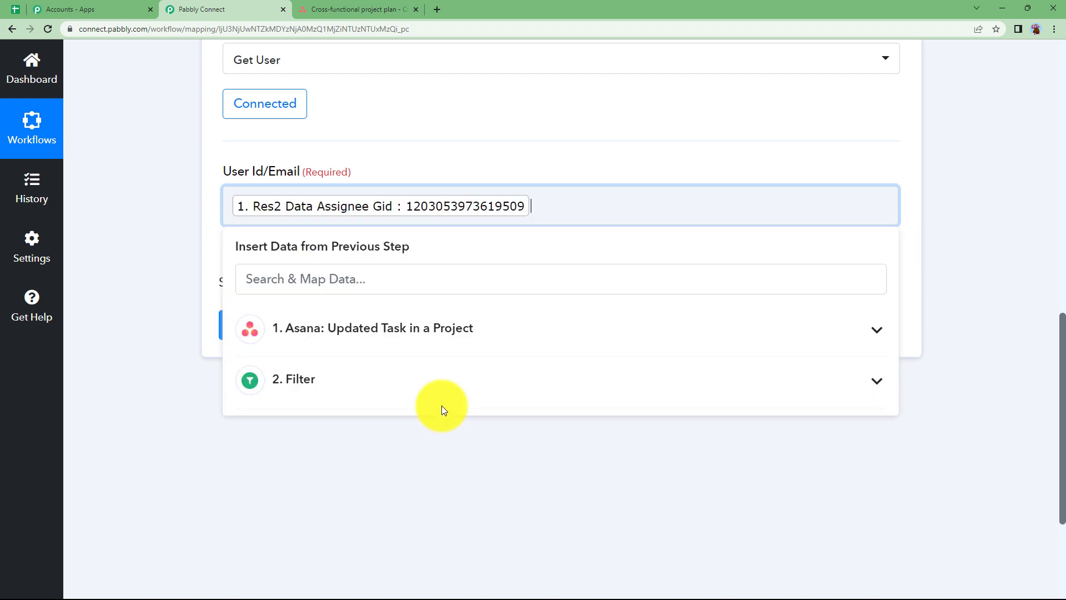
click(201, 272)
Step: Save the Get User step and send its test request, review the returned email and name, and collapse the step
click(267, 322)
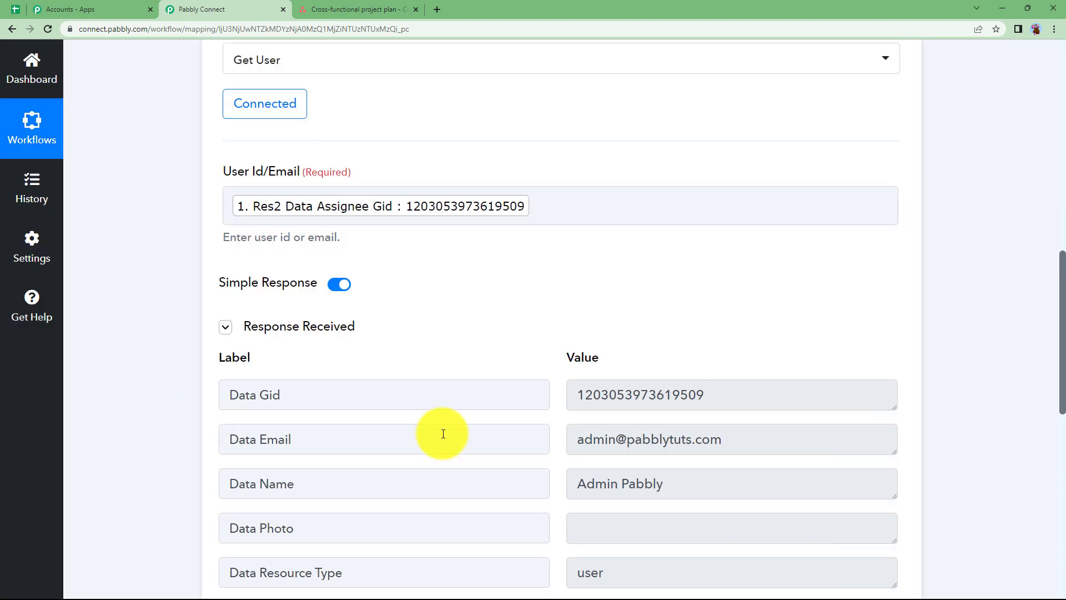
scroll(443, 433, down, 3)
drag(806, 277, 582, 270)
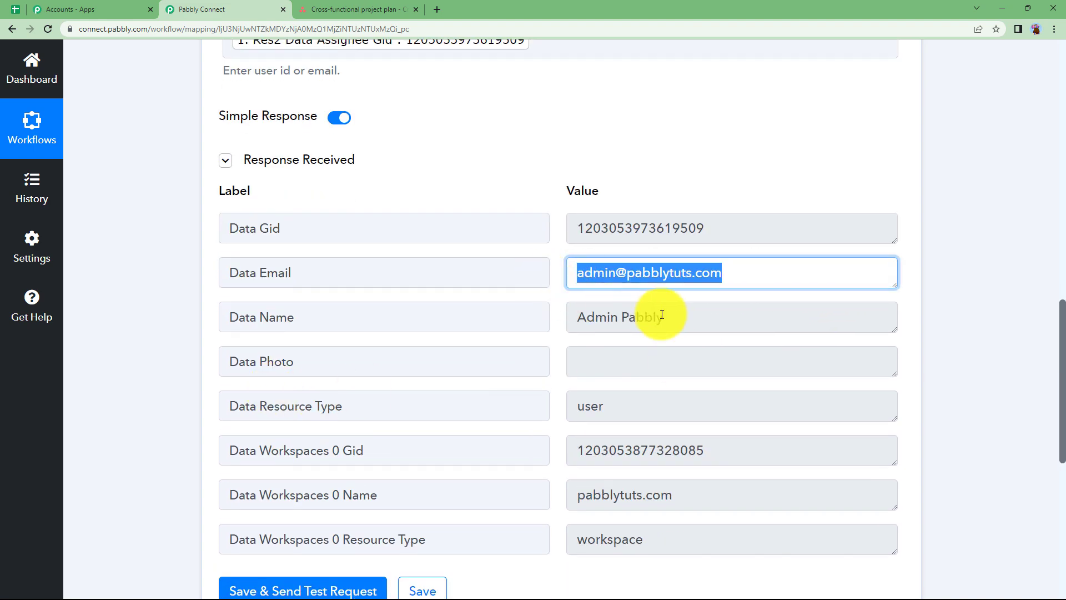
drag(669, 317, 516, 348)
click(215, 375)
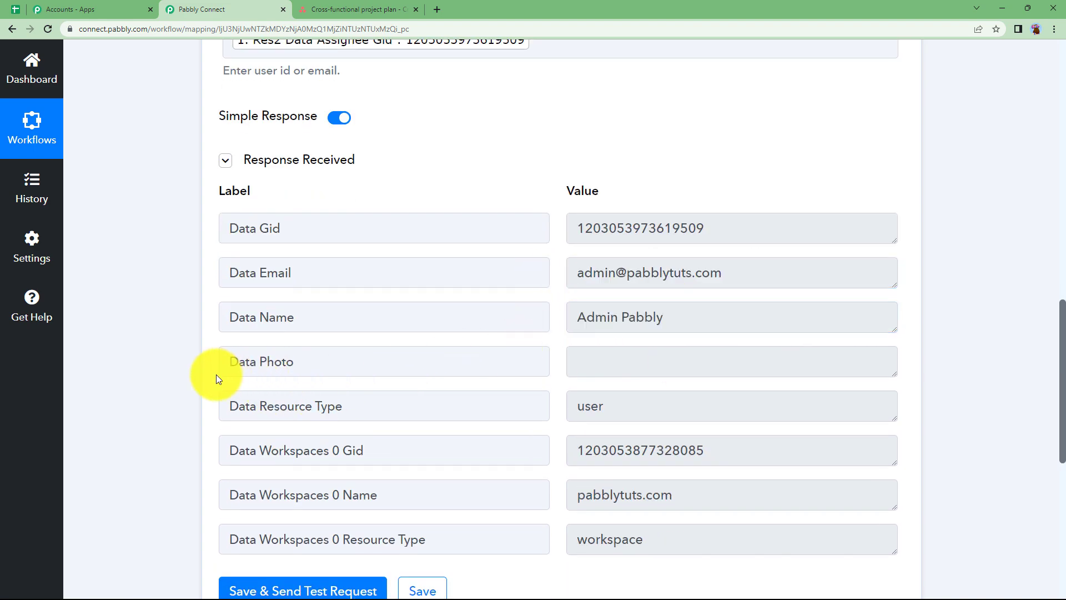
scroll(216, 375, up, 8)
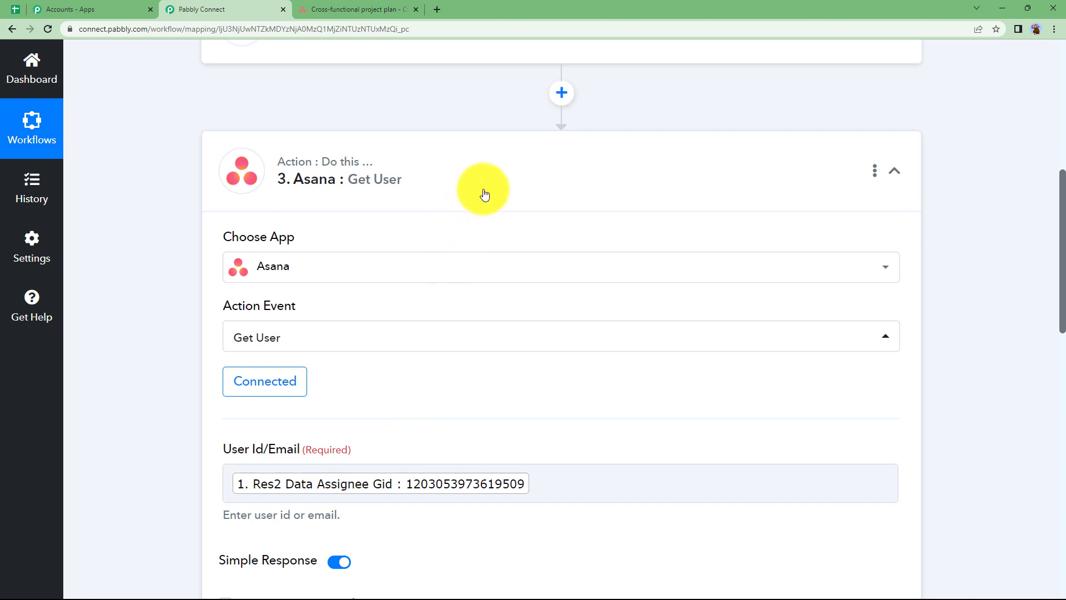
click(351, 185)
scroll(339, 199, up, 4)
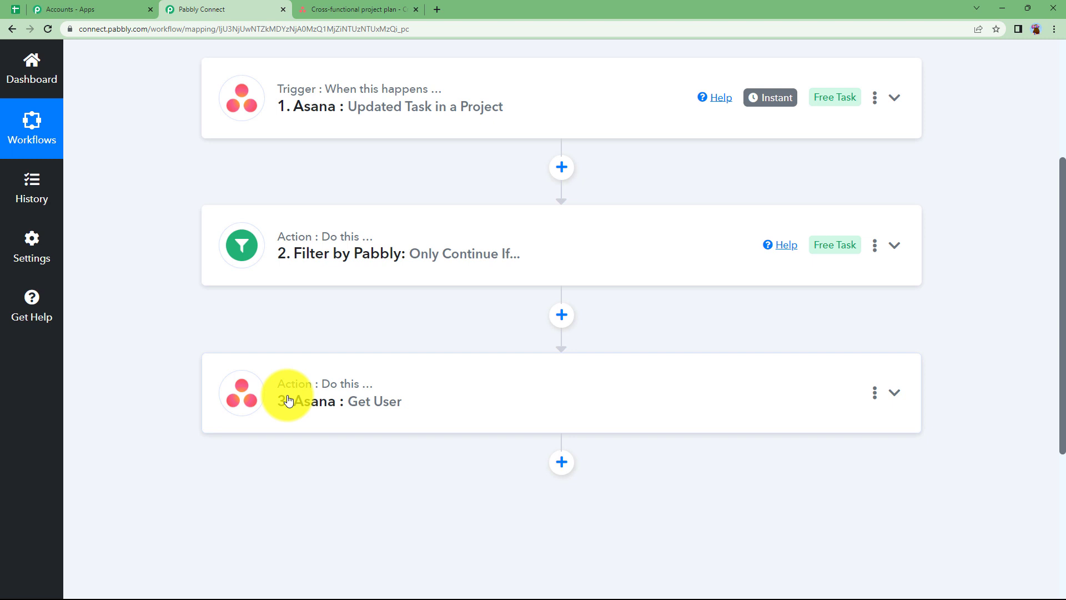
Step: Add a fourth workflow step after Get User and choose Date/Time Formatter as its application
scroll(249, 409, down, 2)
click(561, 351)
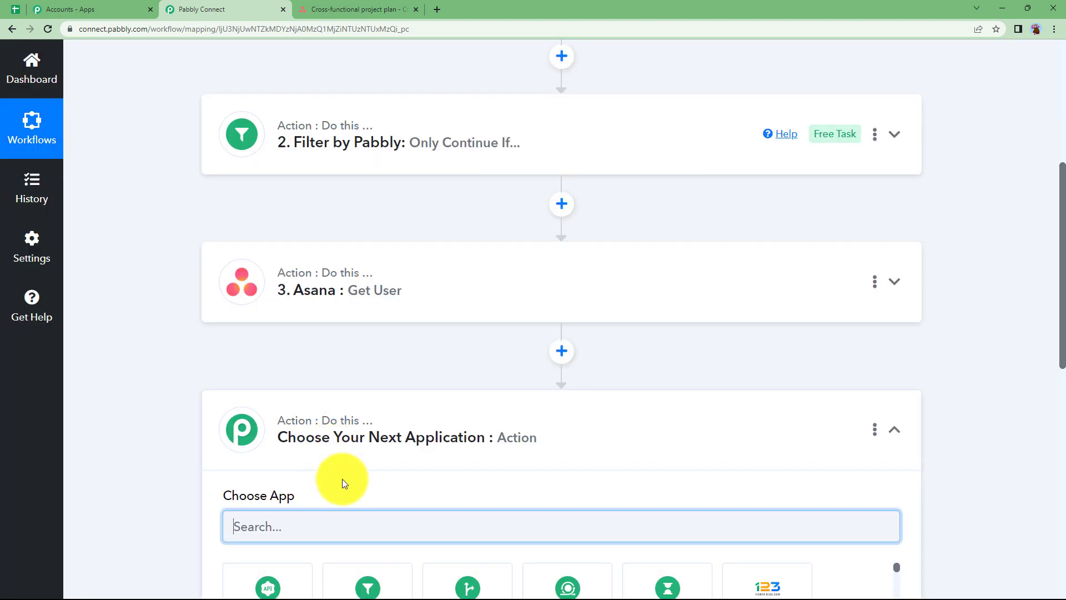
scroll(381, 185, up, 3)
scroll(237, 347, down, 1)
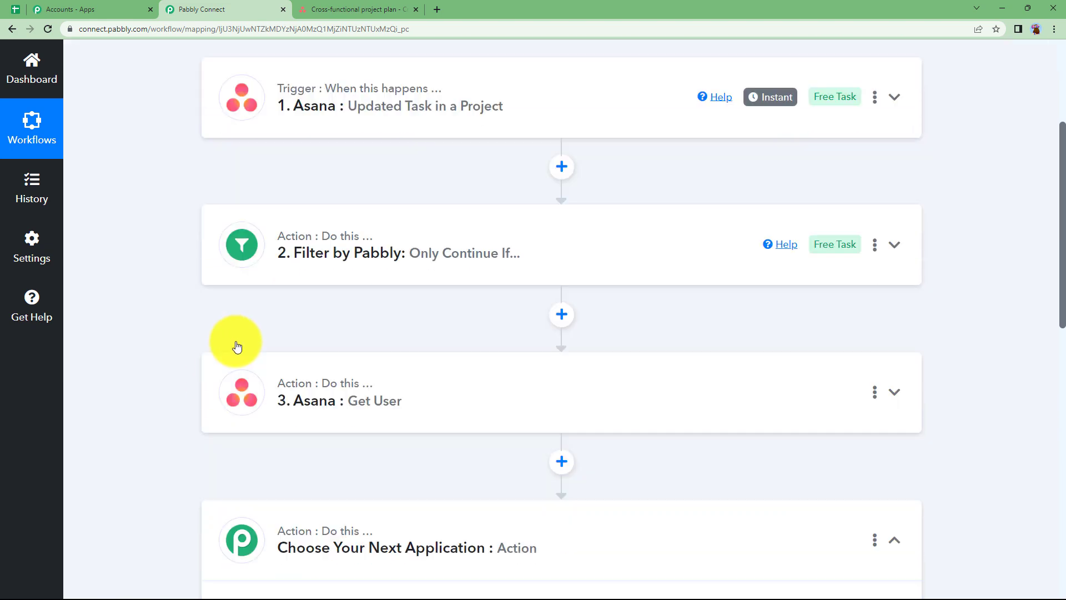
scroll(374, 162, down, 2)
scroll(380, 475, down, 3)
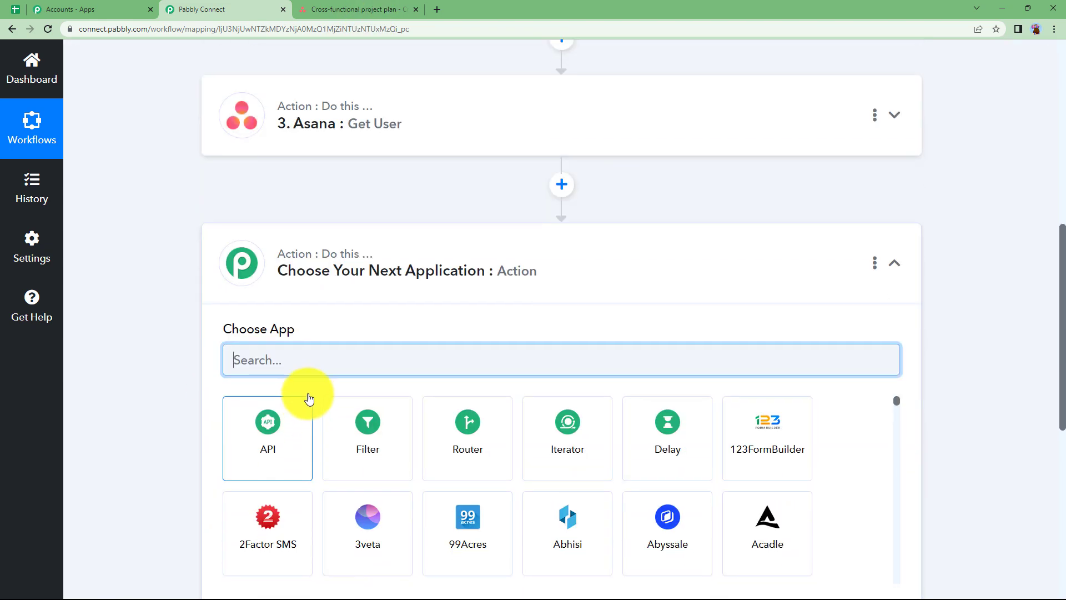
text(ate)
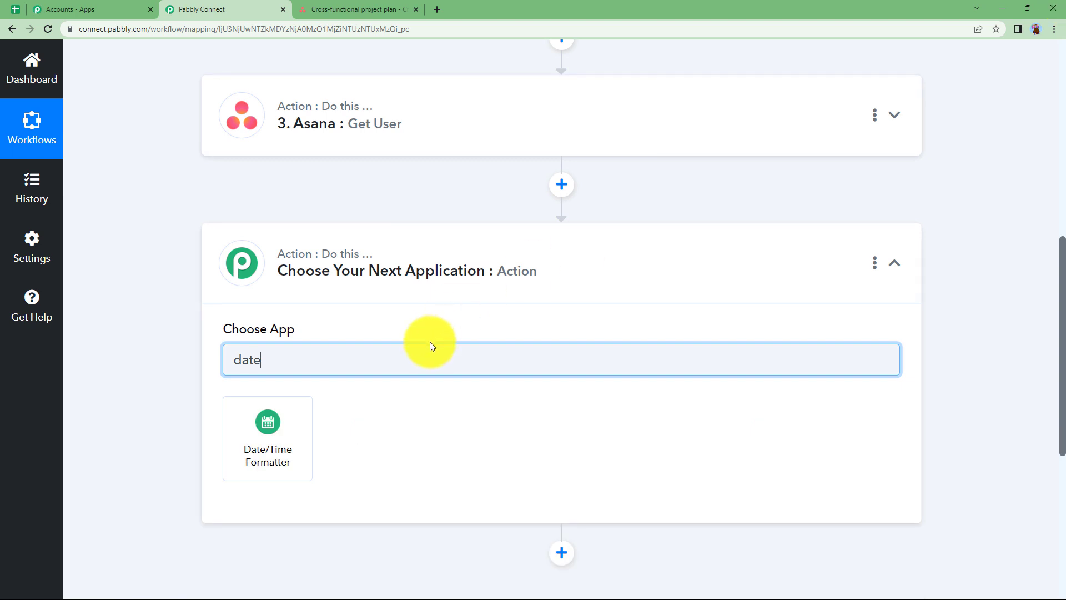
click(269, 423)
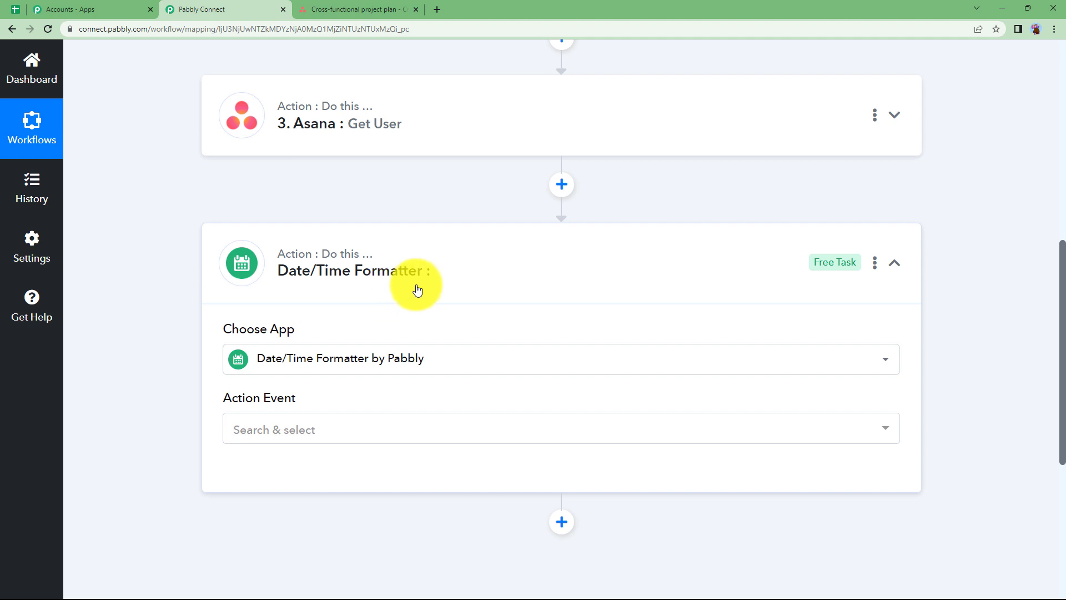
Step: Set the Date/Time Formatter action event to Modify Current Date and connect the step
click(311, 427)
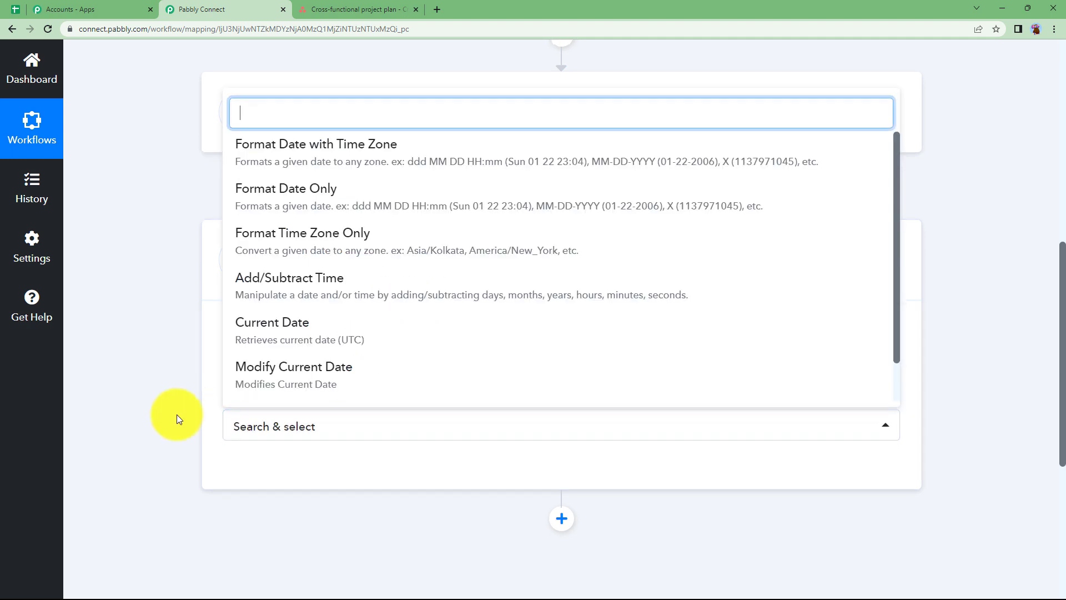
scroll(176, 414, down, 2)
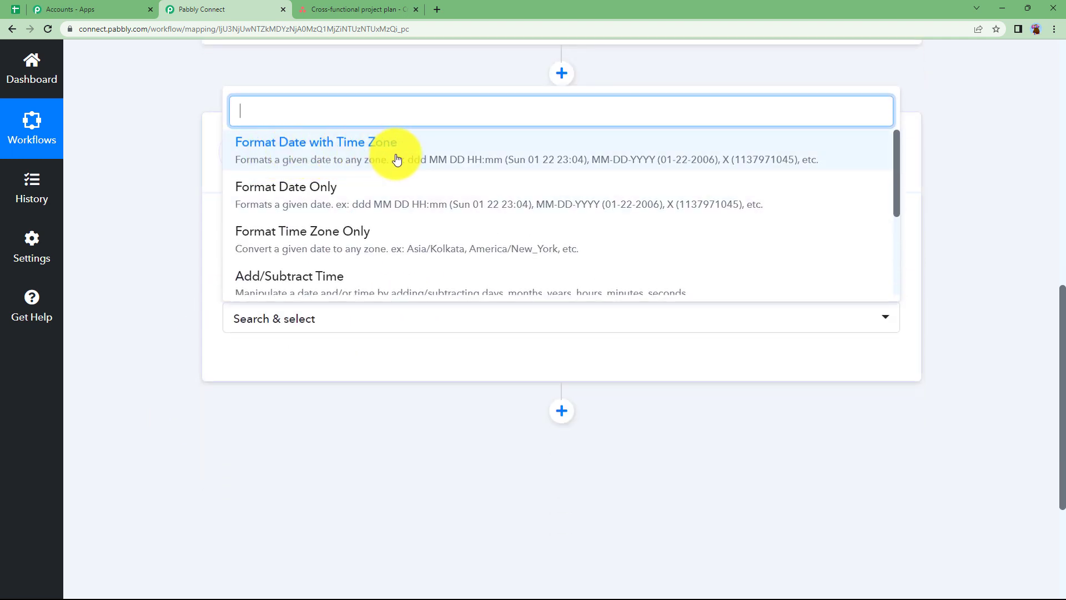
scroll(382, 241, down, 2)
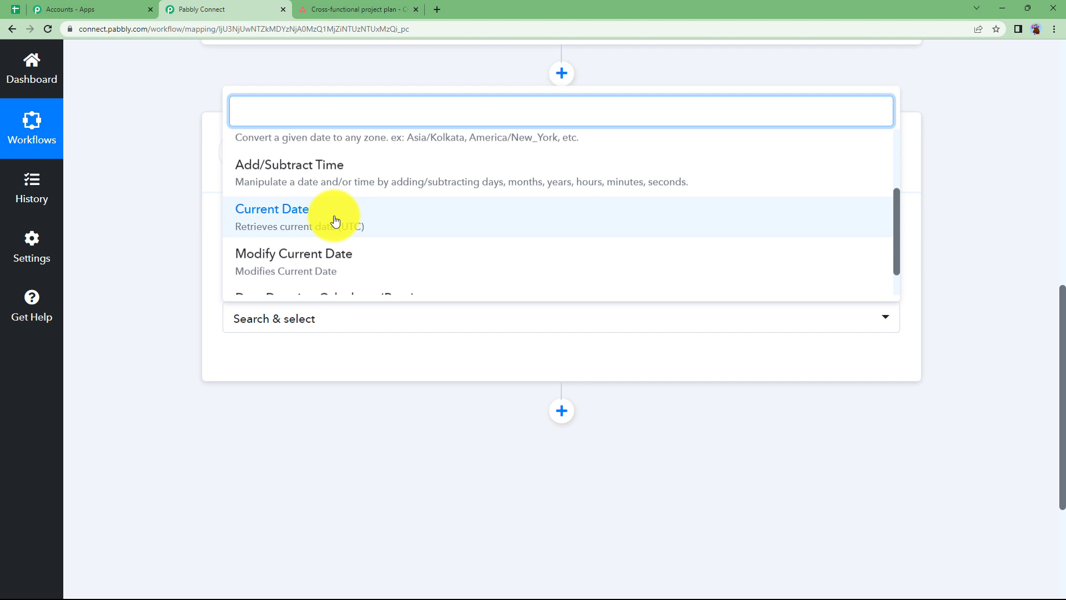
click(302, 257)
click(258, 368)
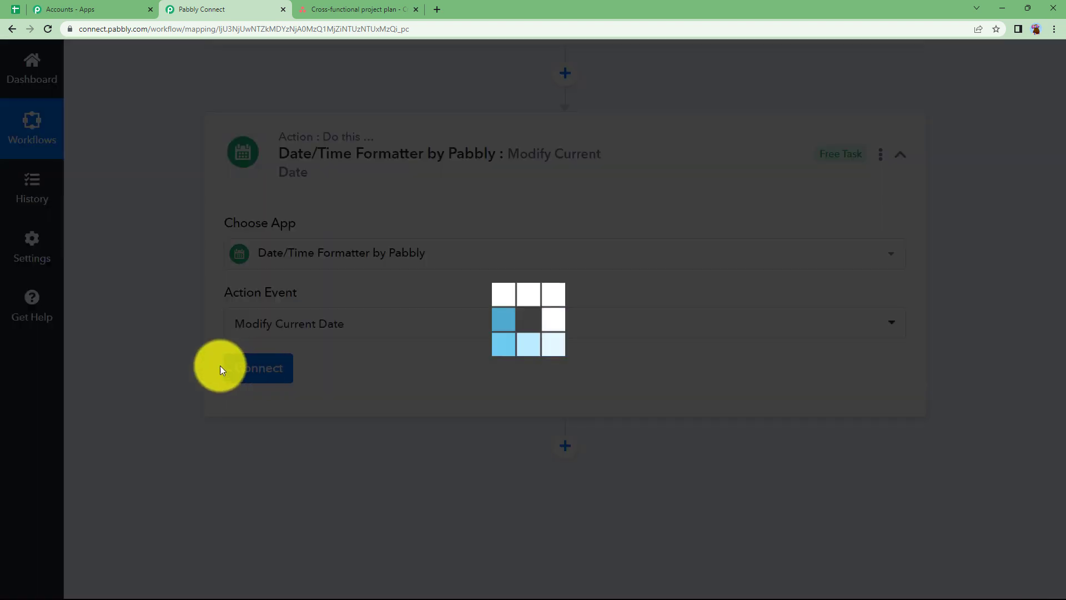
scroll(177, 312, down, 3)
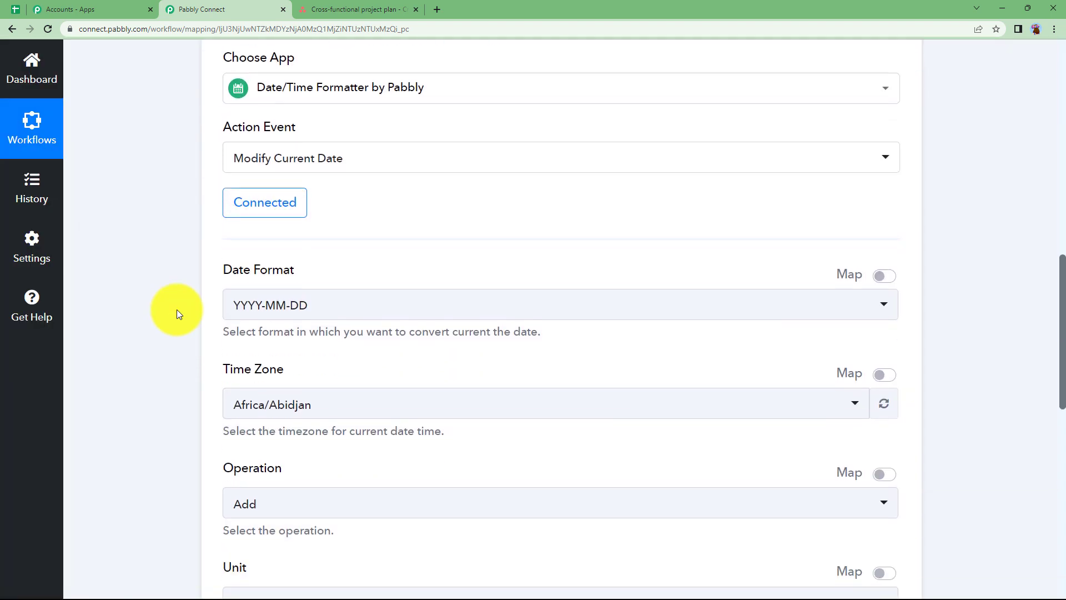
Step: Set the current-date formatter's Date Format to YYYY-MM-DDTHH:mm:ssZ and its Time Zone to Etc/UTC
scroll(222, 292, down, 1)
click(309, 245)
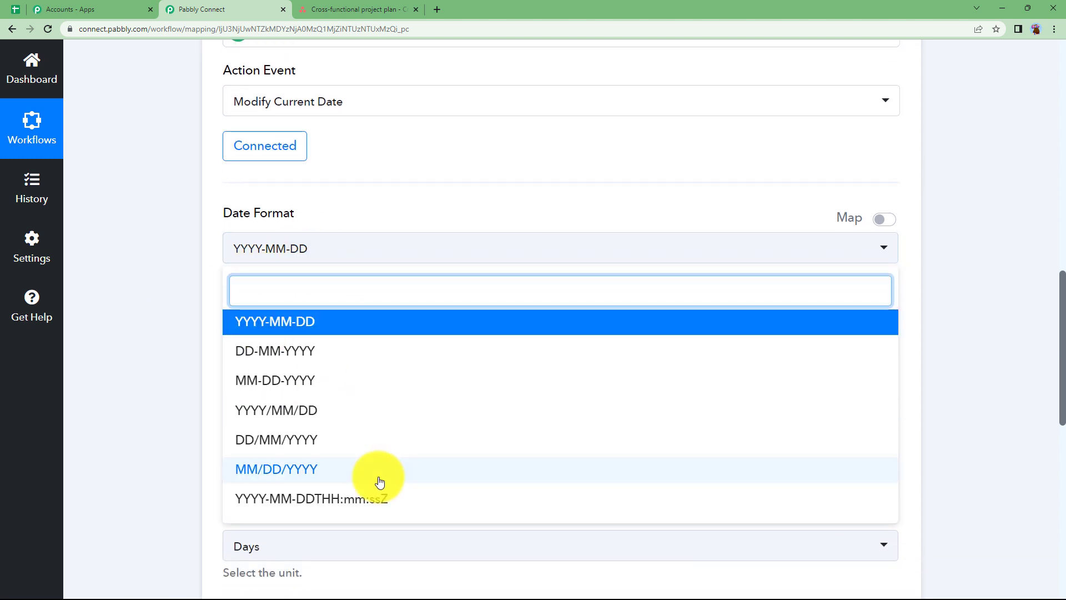
click(369, 500)
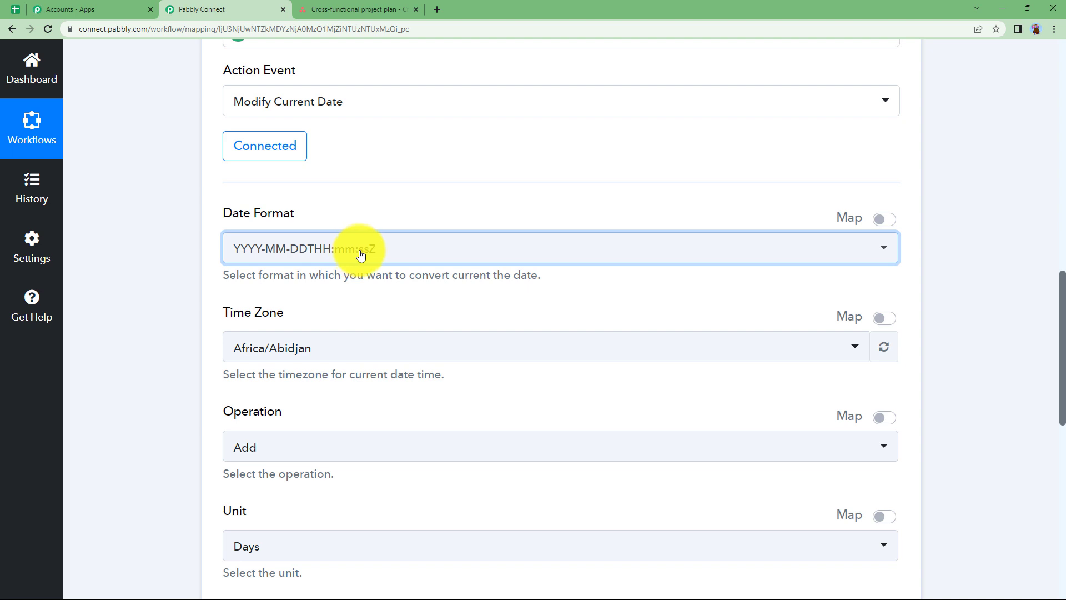
scroll(168, 329, down, 2)
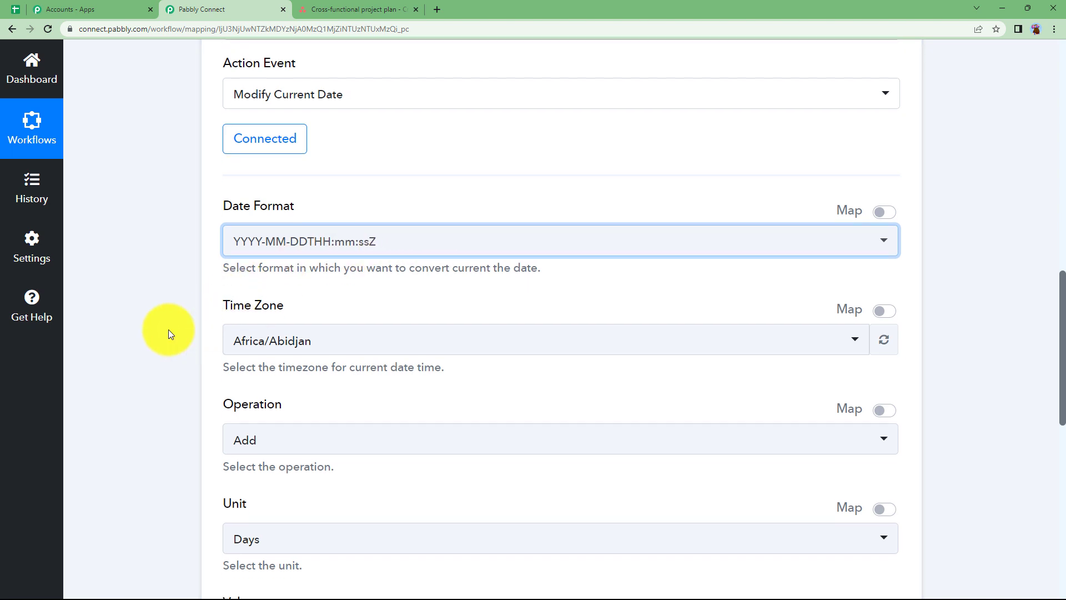
click(271, 238)
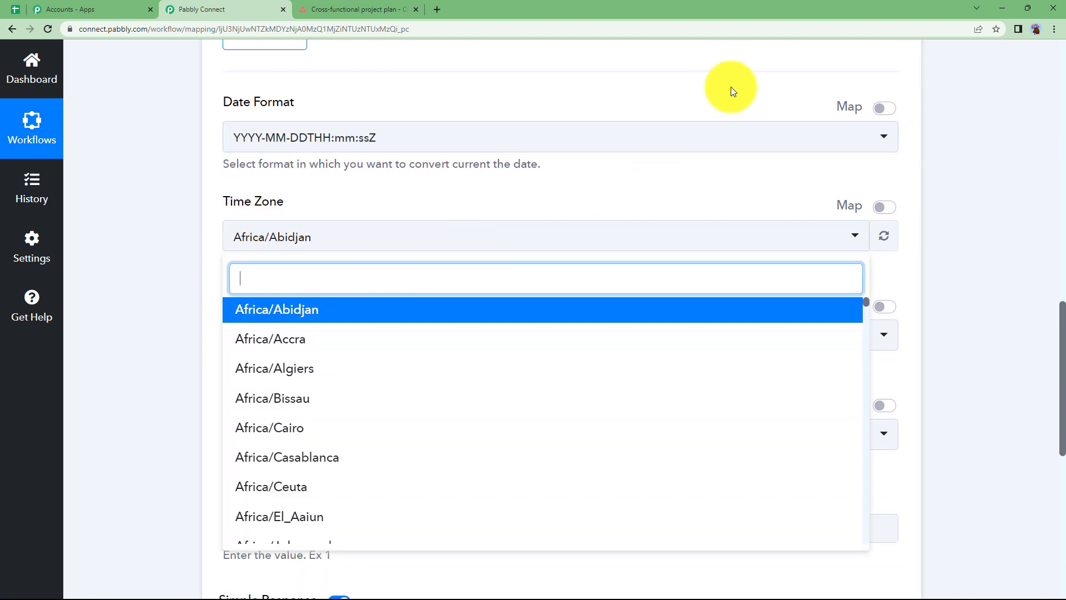
text(utc)
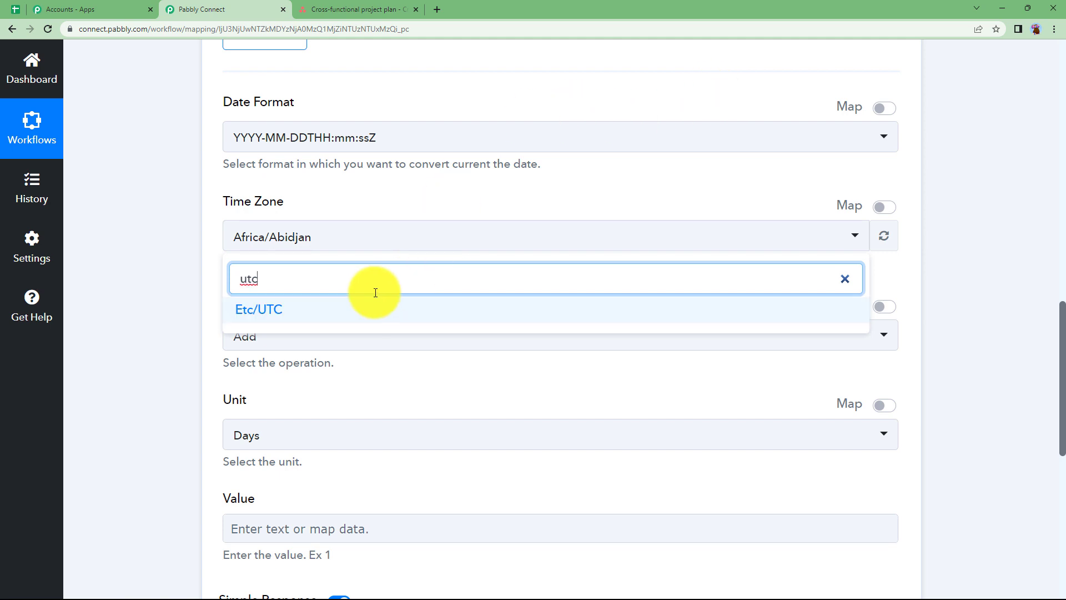
click(364, 311)
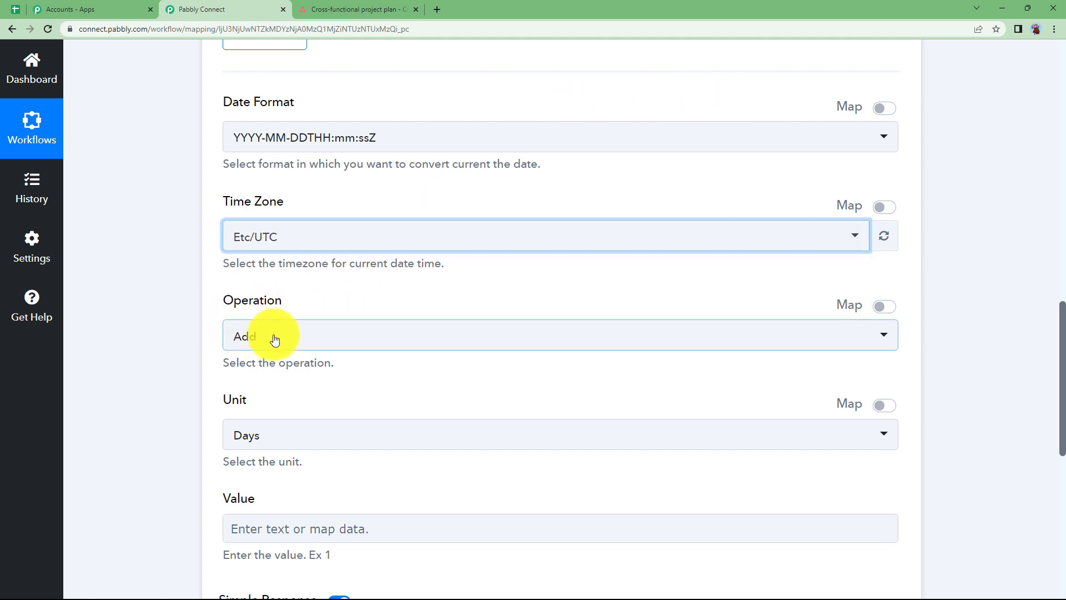
Step: Enter 1 as the Value so that one day is added to the current date
scroll(289, 95, up, 1)
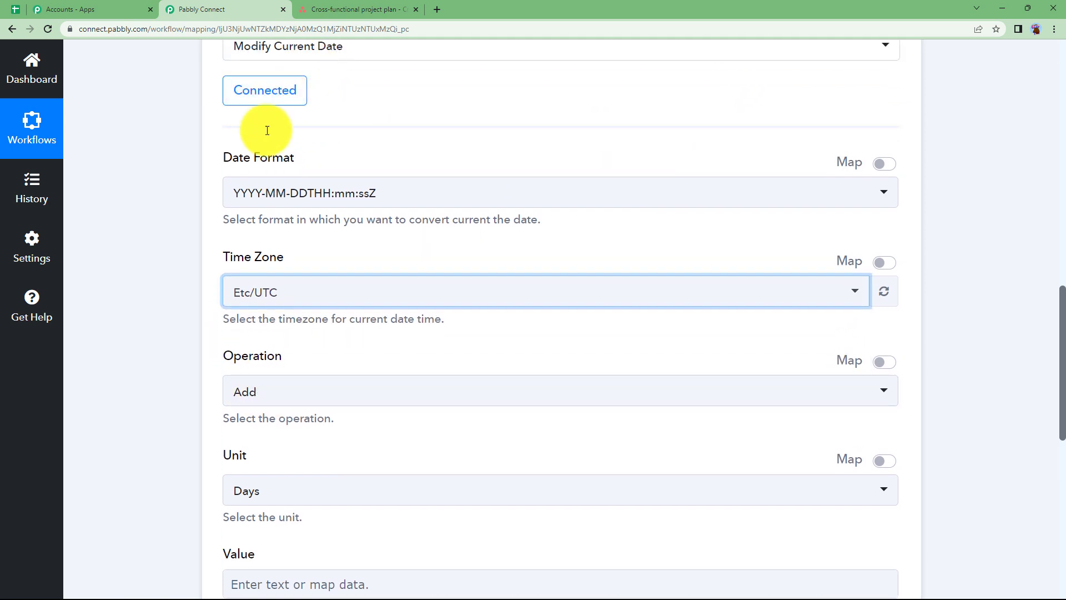
scroll(209, 167, up, 2)
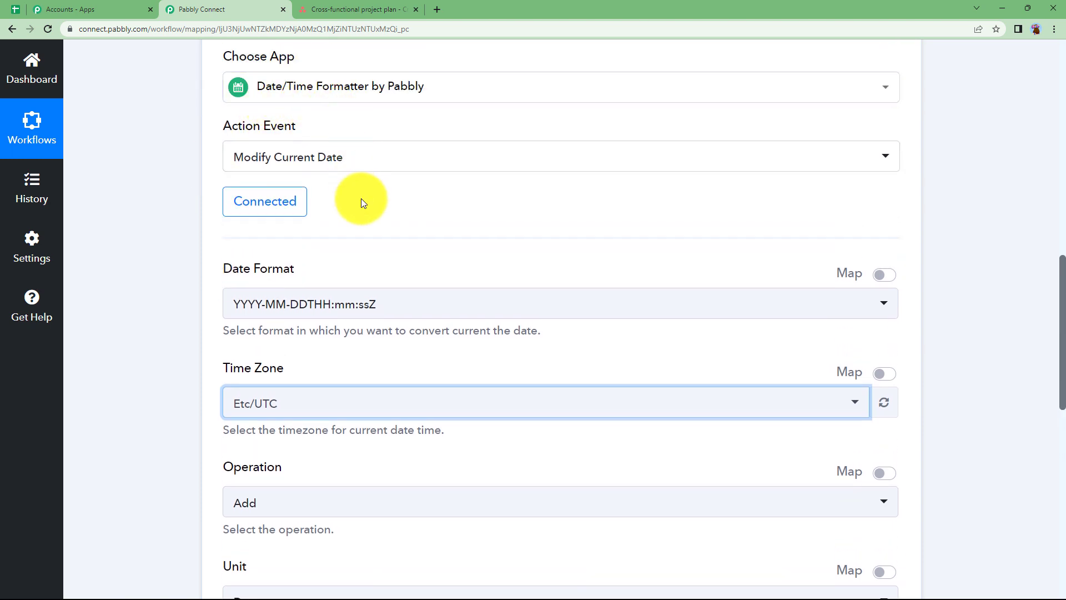
scroll(364, 254, down, 5)
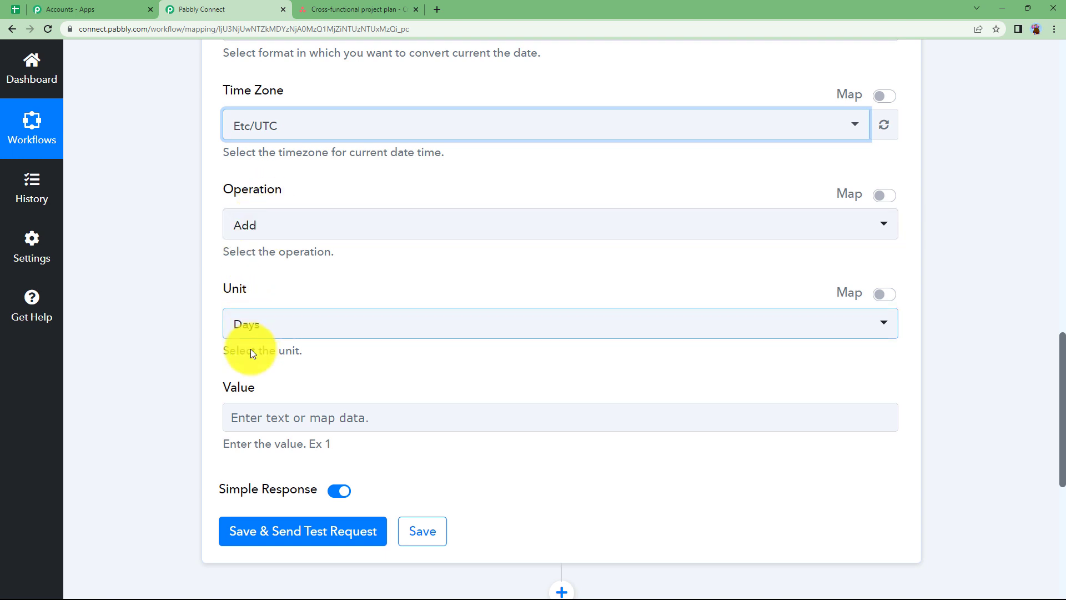
click(271, 414)
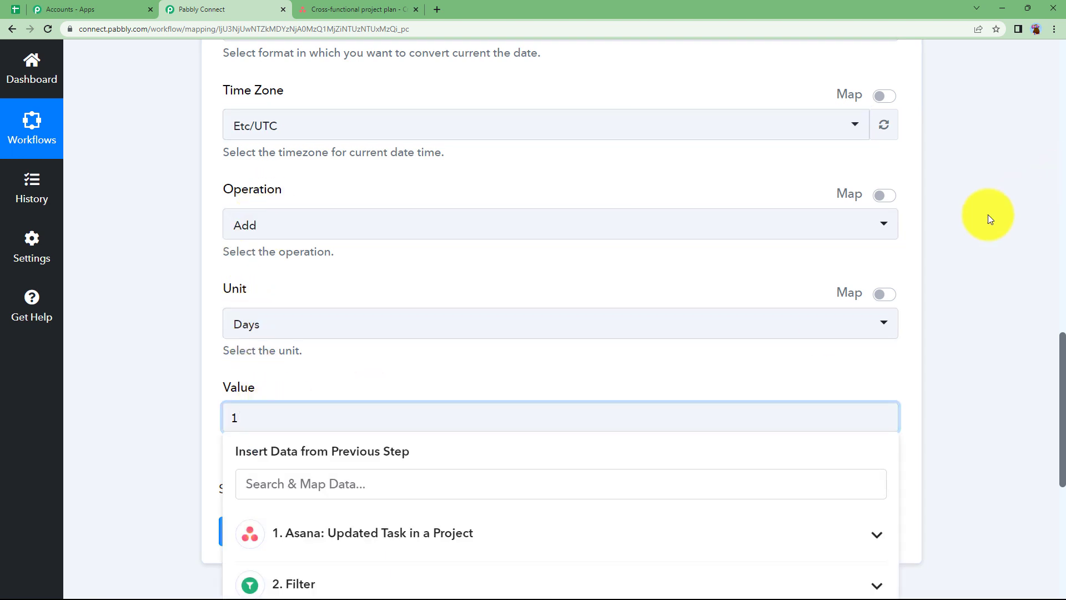
click(173, 288)
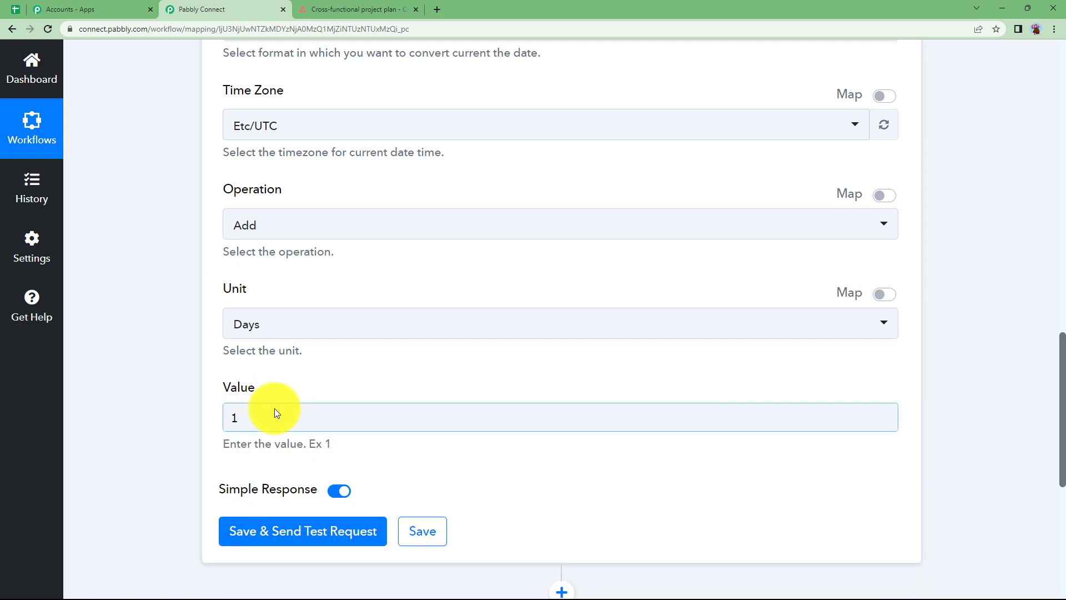
Step: Save the Modify Current Date step and send its test request, check the returned date, and collapse the step
click(350, 532)
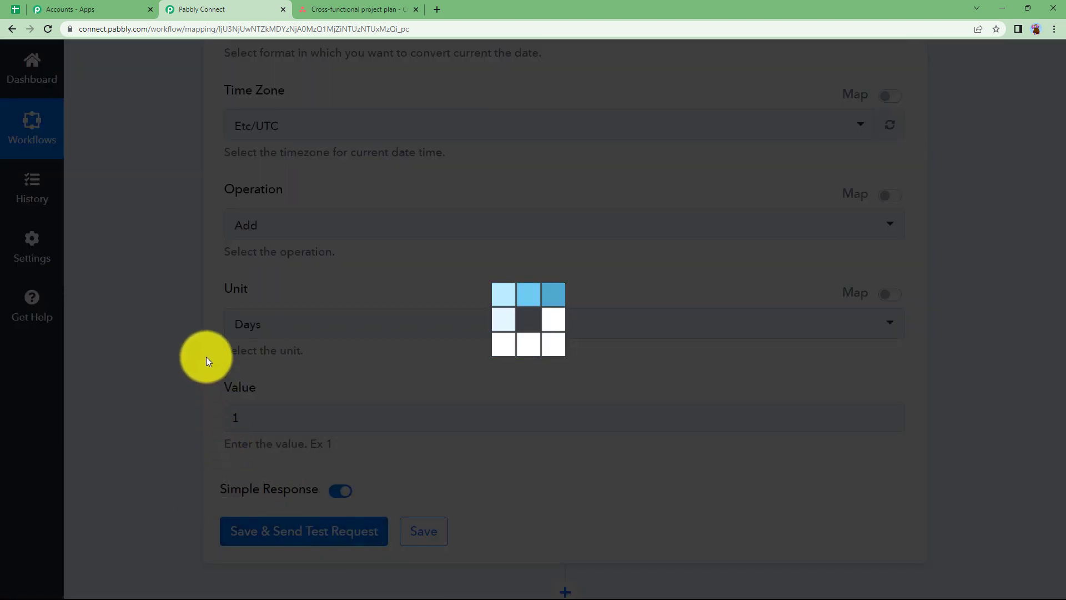
scroll(205, 357, down, 3)
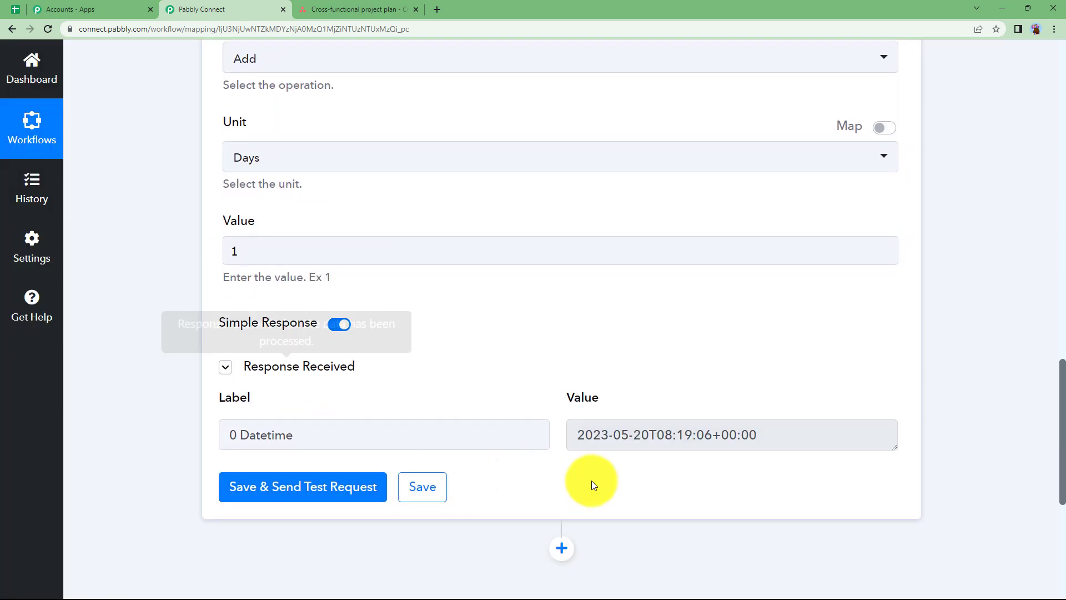
drag(633, 435, 651, 435)
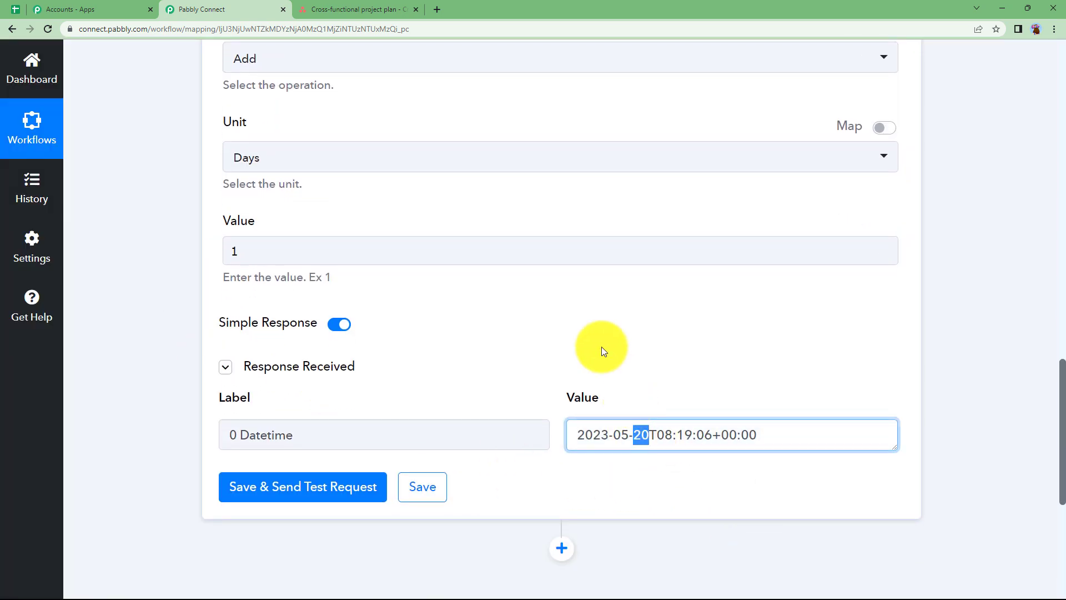
scroll(601, 346, up, 13)
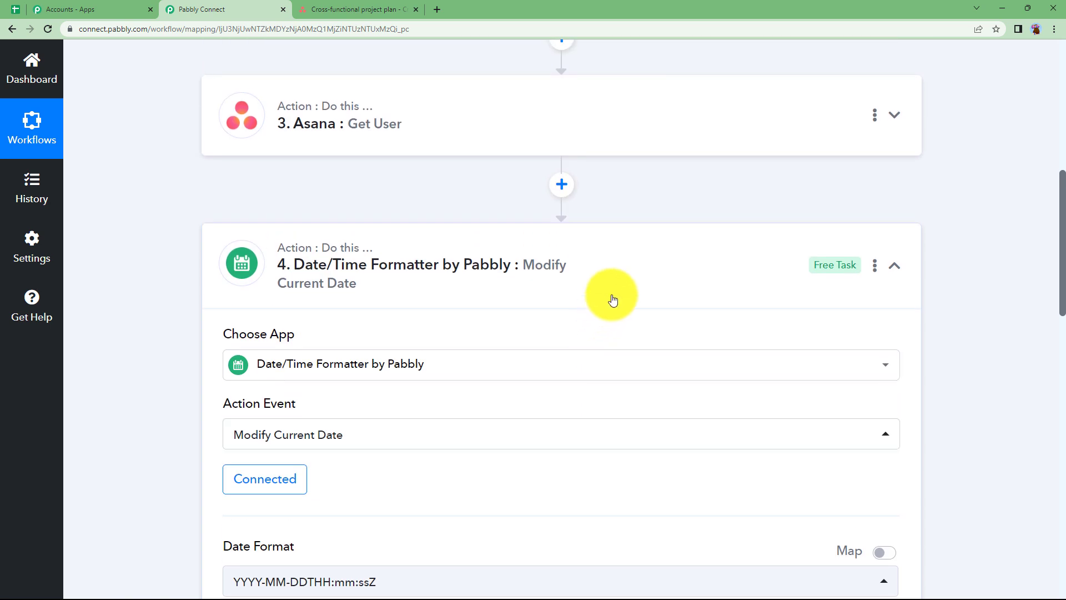
click(613, 300)
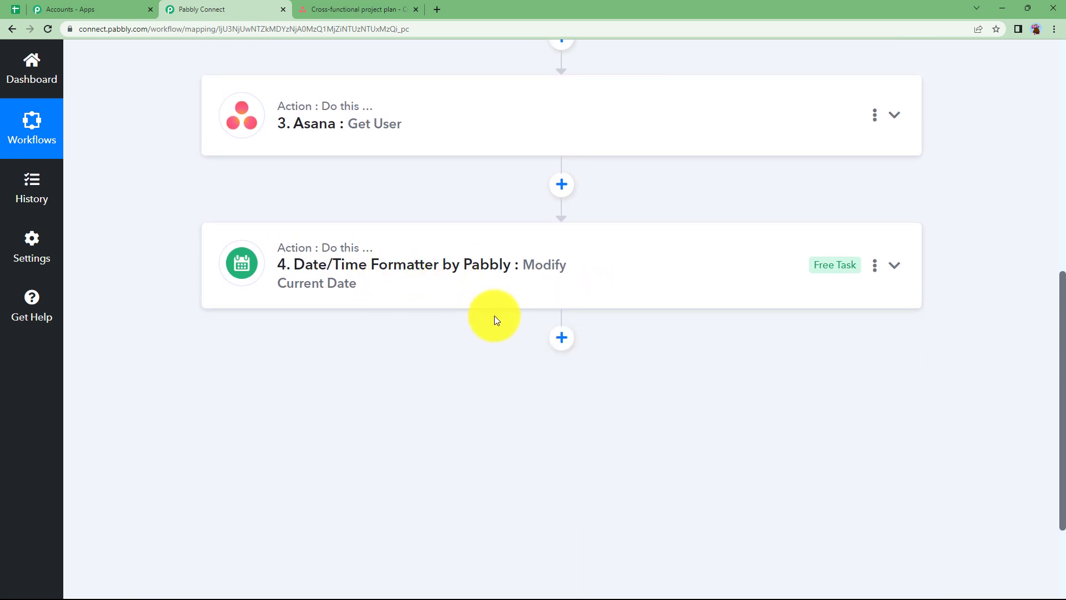
Step: Add a fifth workflow step after Modify Current Date and choose Date/Time Formatter as its application
click(548, 340)
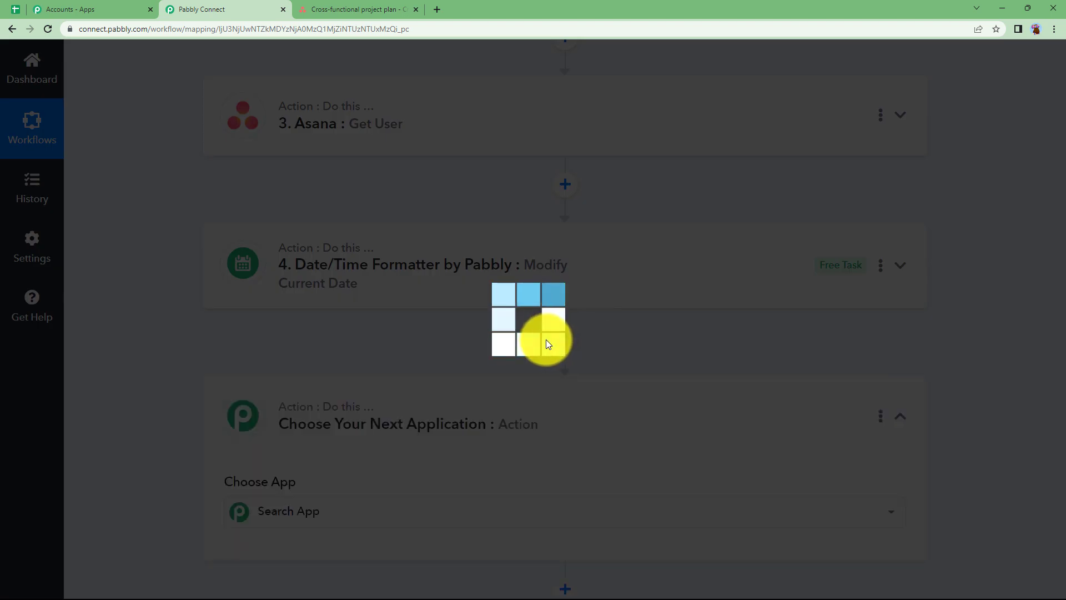
scroll(194, 411, down, 2)
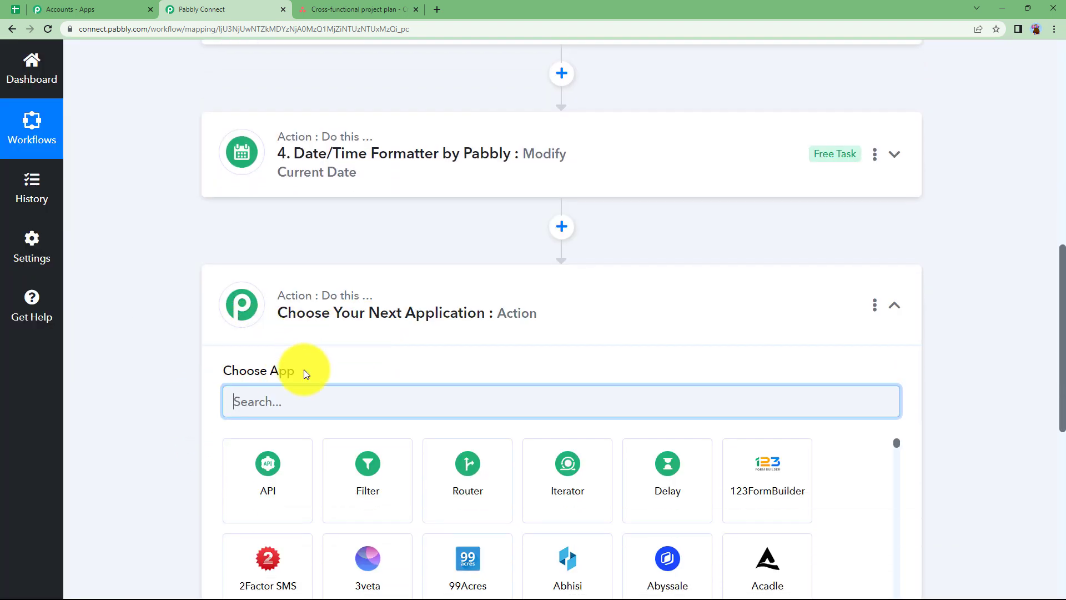
text(dat)
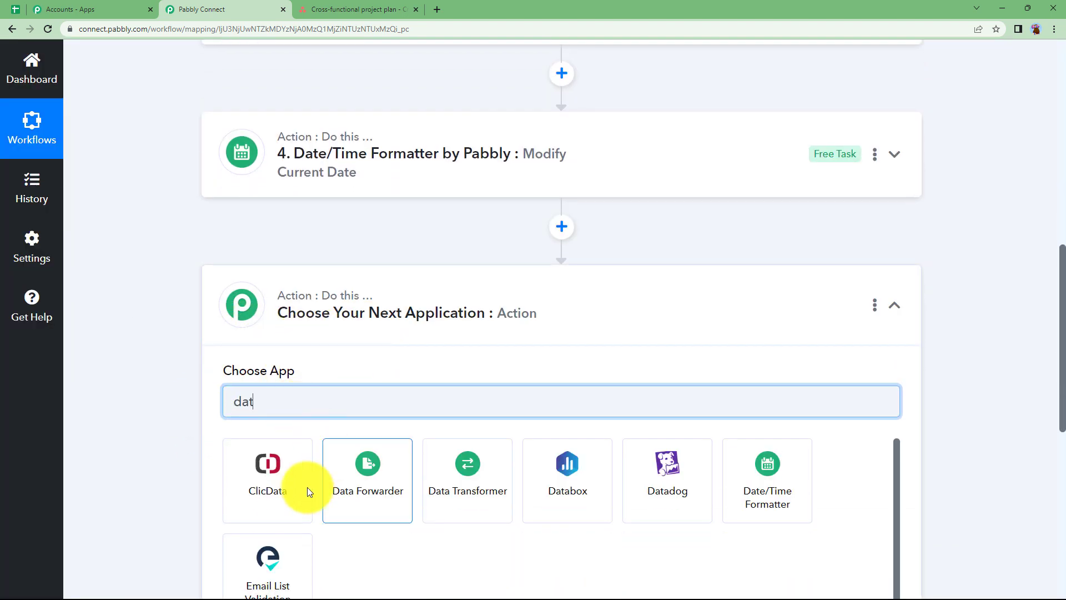
click(742, 485)
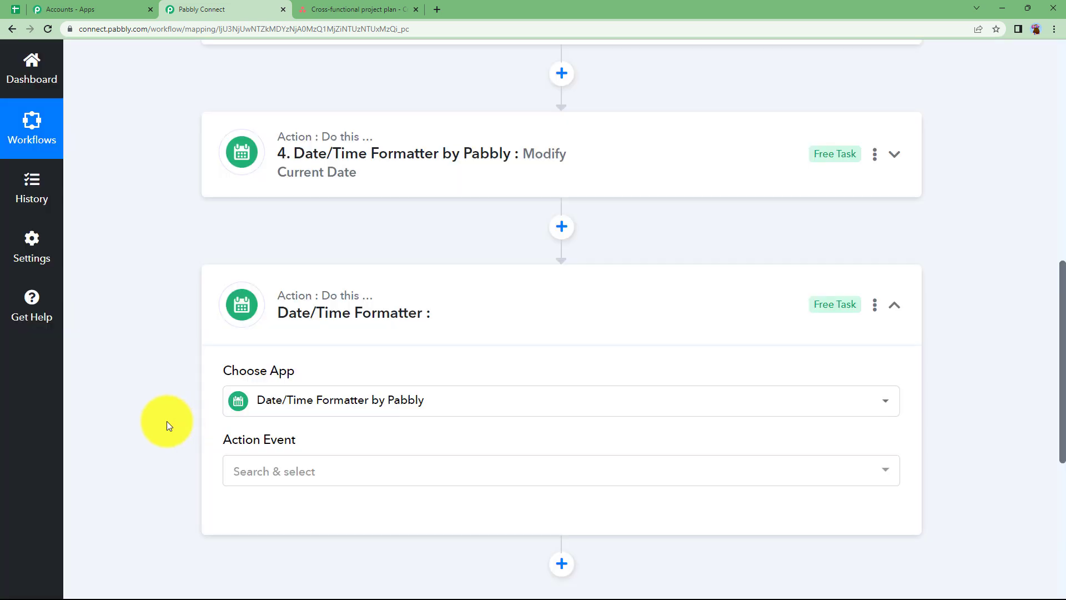
Step: Set the fifth step's action event to Add/Subtract Time and connect it
scroll(258, 389, down, 2)
click(268, 360)
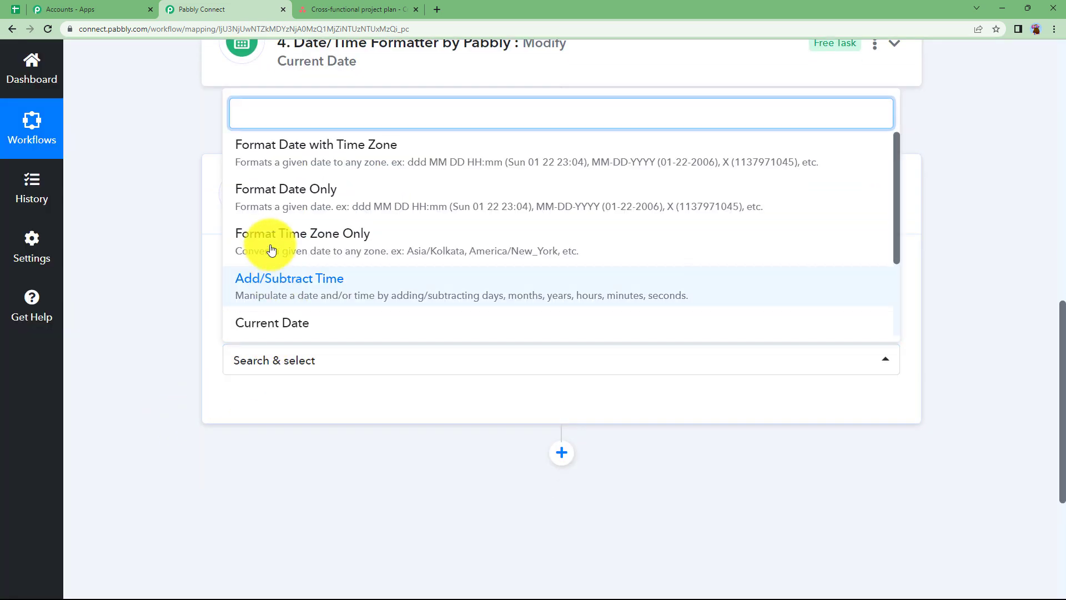
click(295, 284)
click(258, 406)
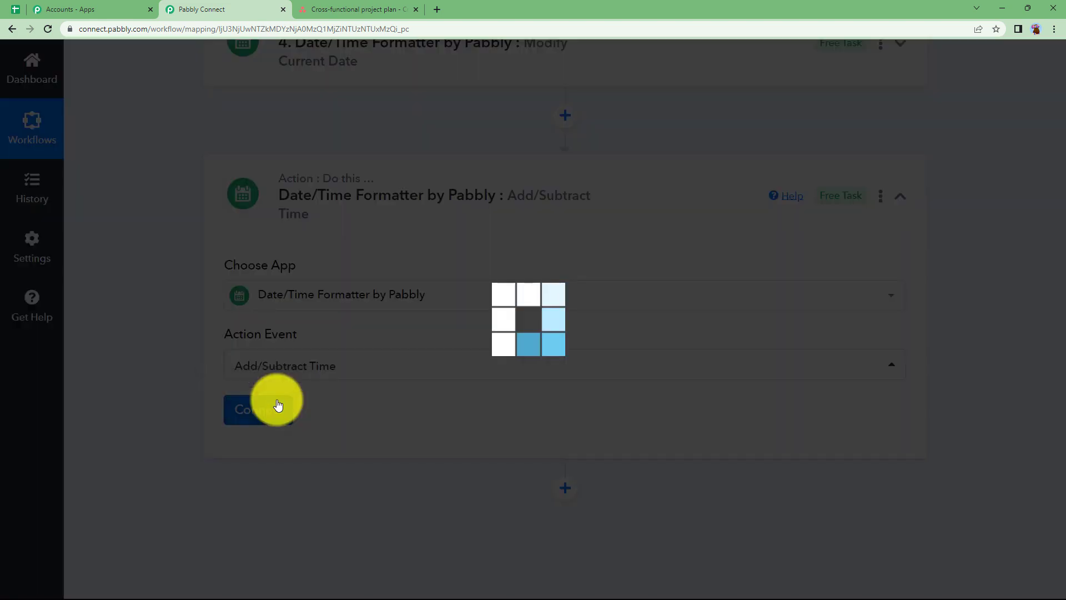
Step: Map Enter Date to the 0 Datetime value from step 4 and set the Expression to +1 hour
scroll(189, 448, down, 3)
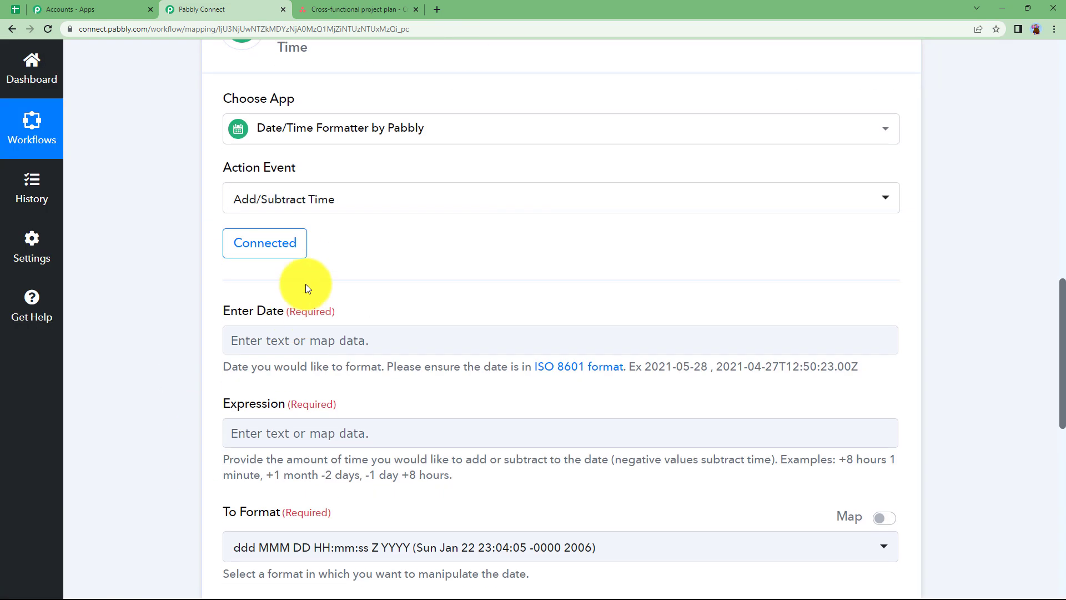
click(280, 344)
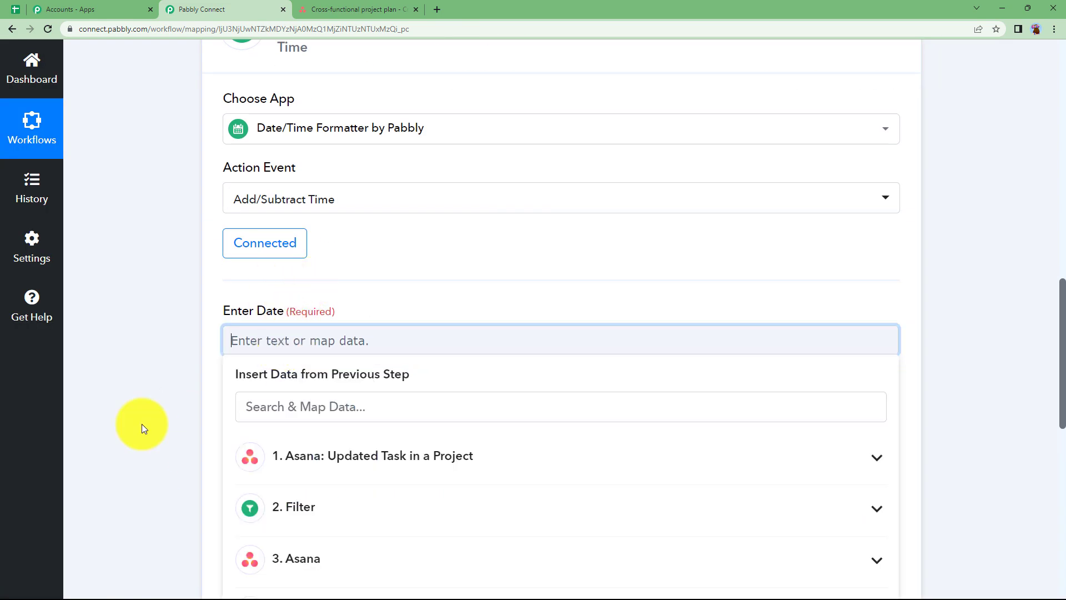
scroll(143, 428, down, 3)
click(326, 450)
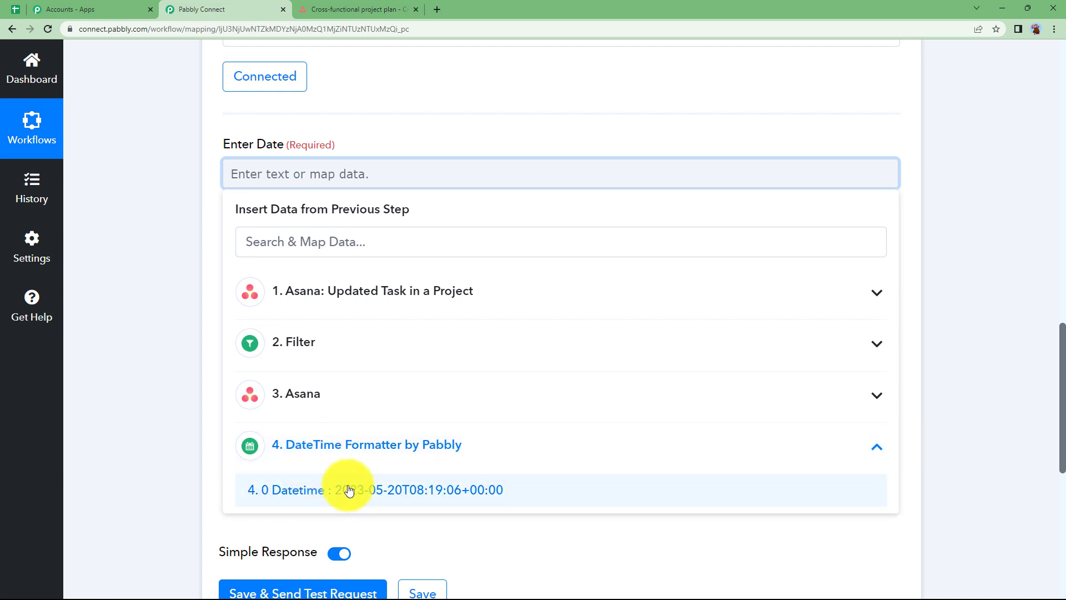
click(349, 490)
click(276, 274)
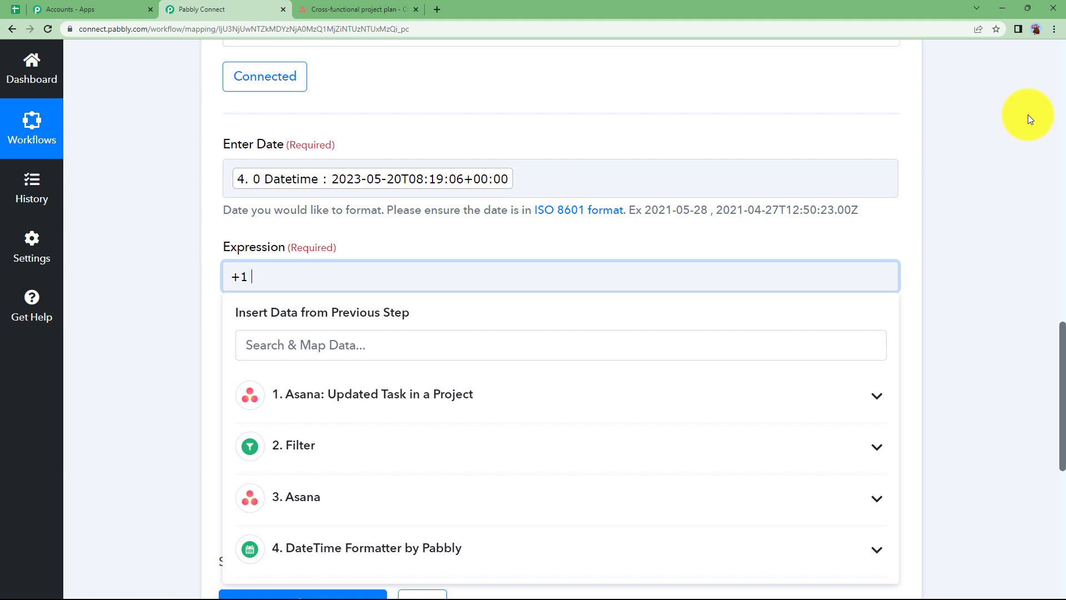
click(148, 214)
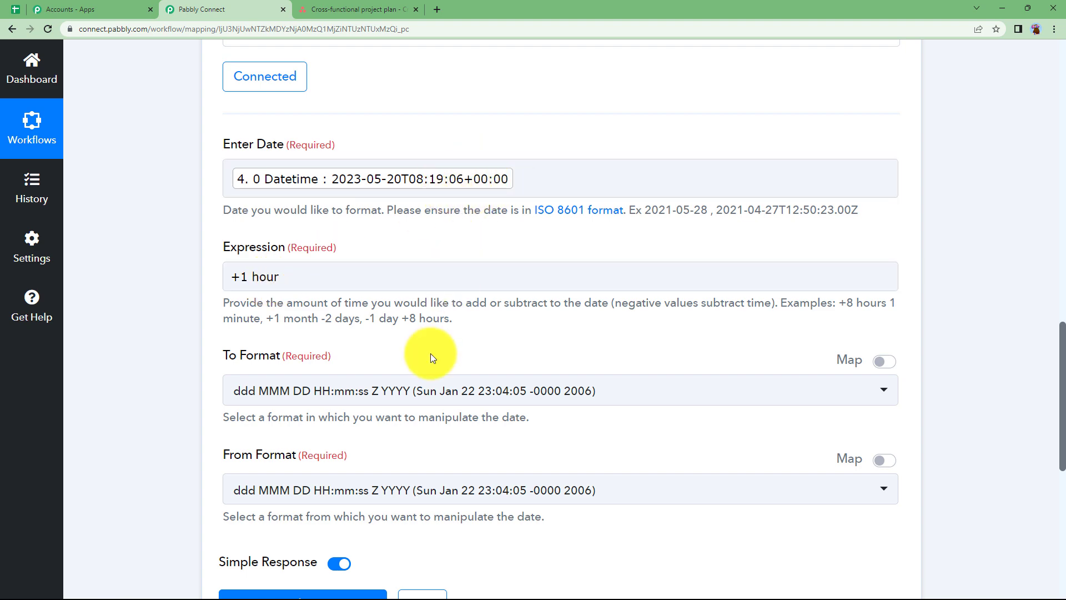
Step: Set both To Format and From Format to YYYY-MM-DDTHH:mm:ssZ in the Add/Subtract Time step
click(422, 390)
scroll(131, 297, down, 3)
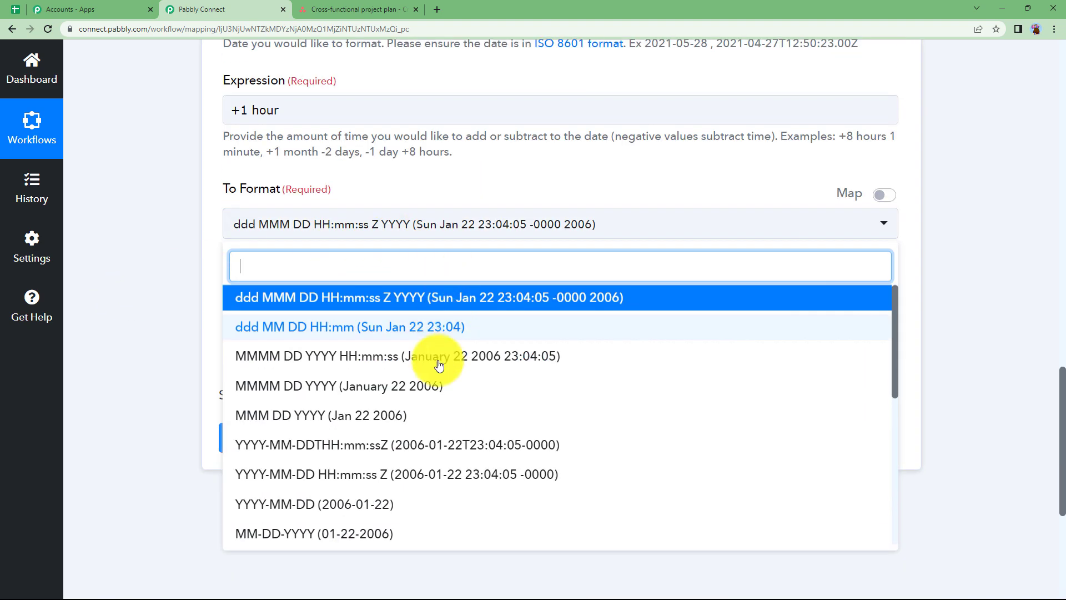
click(410, 445)
click(290, 332)
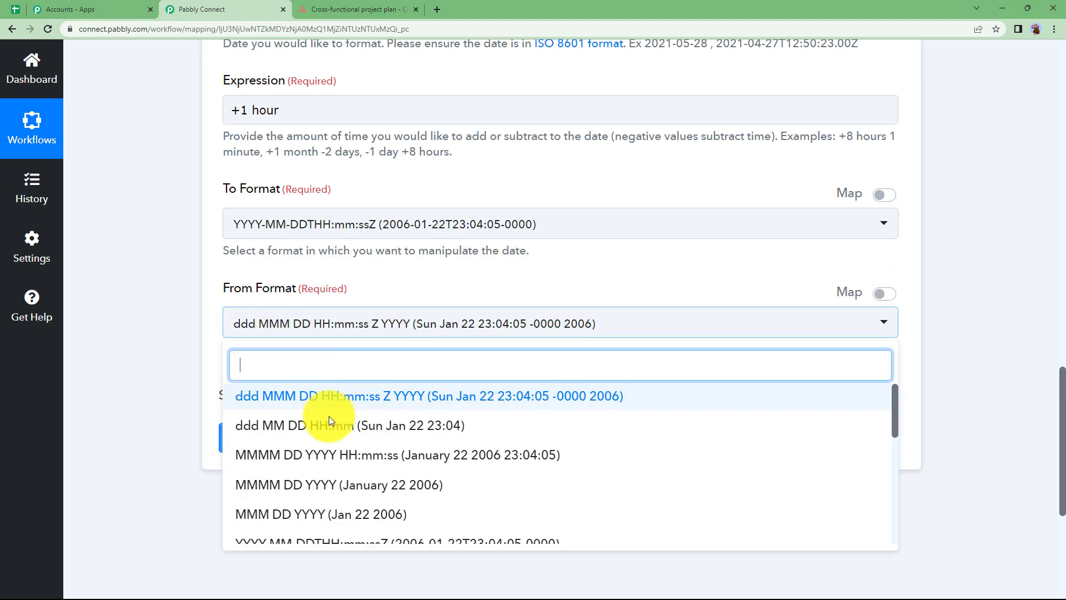
scroll(344, 513, down, 1)
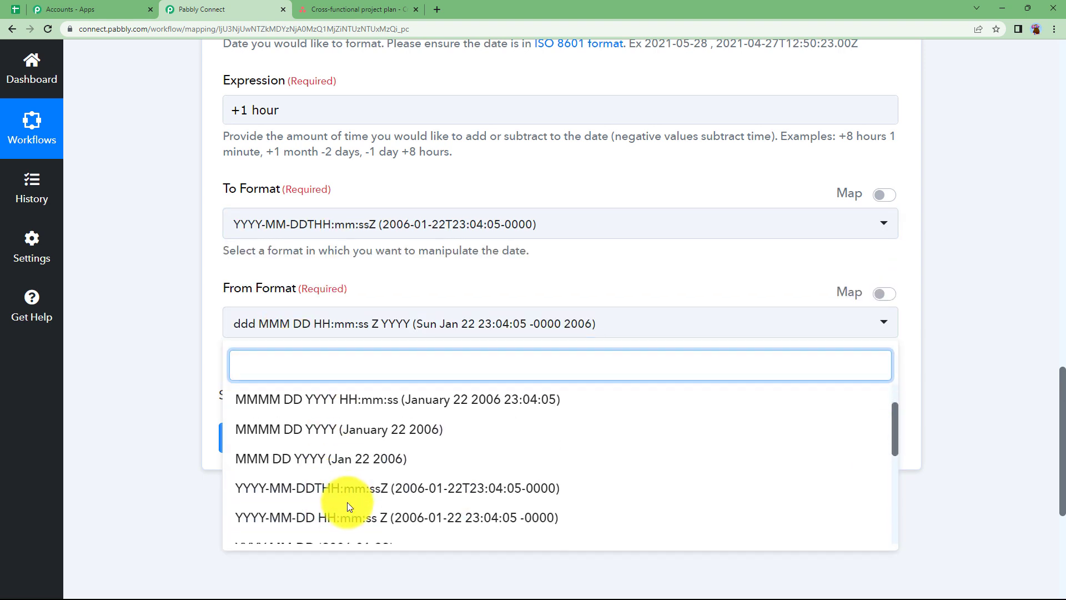
click(347, 495)
Step: Save the Add/Subtract Time step and send its test request, review the result, and collapse the step
click(309, 441)
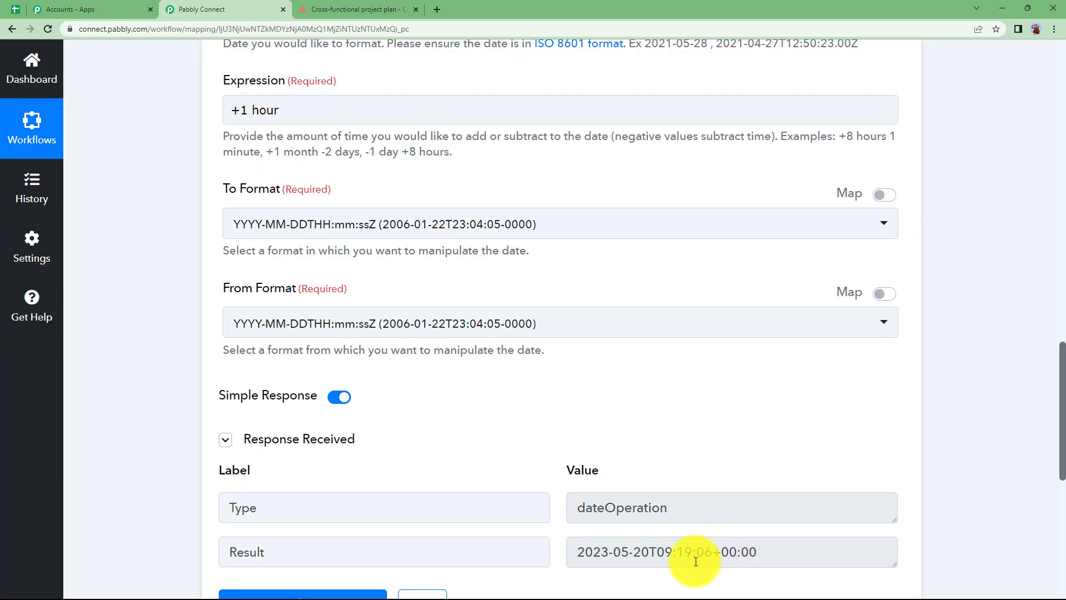
scroll(625, 388, up, 3)
scroll(625, 388, up, 6)
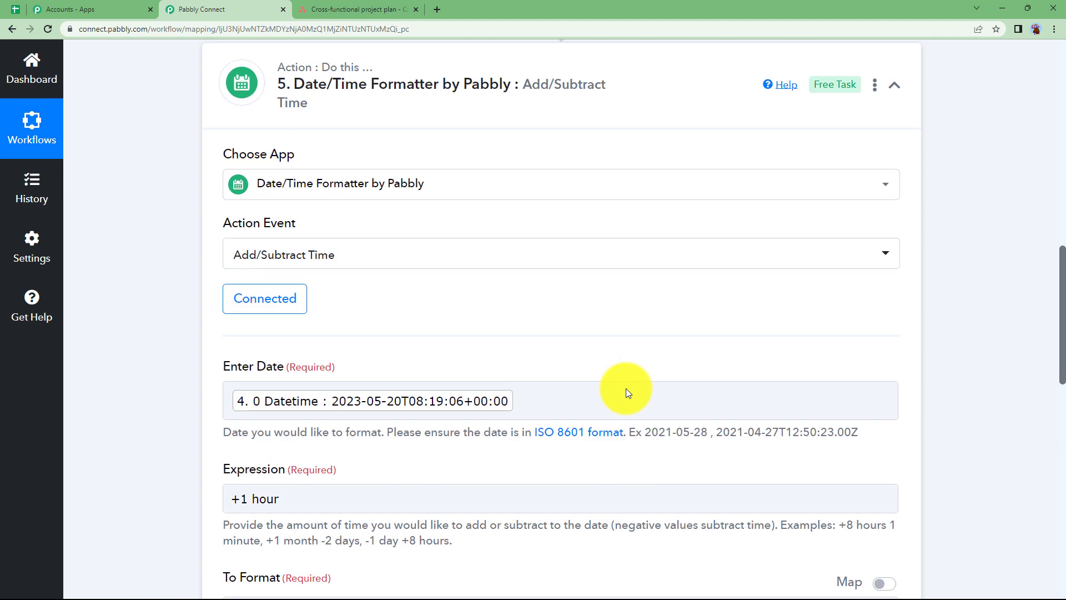
click(597, 197)
scroll(195, 337, up, 10)
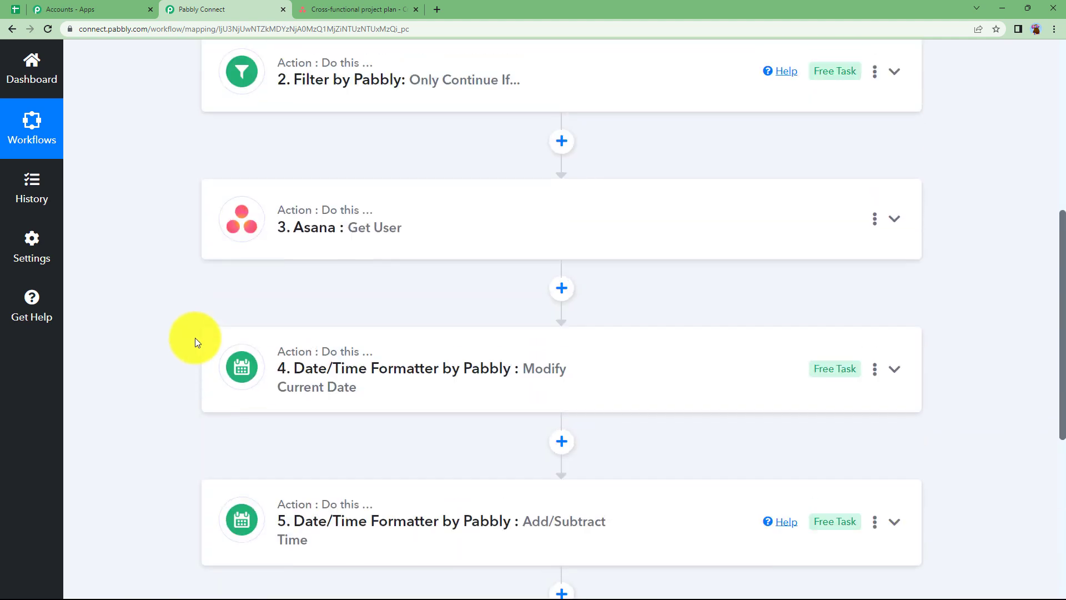
scroll(204, 328, down, 8)
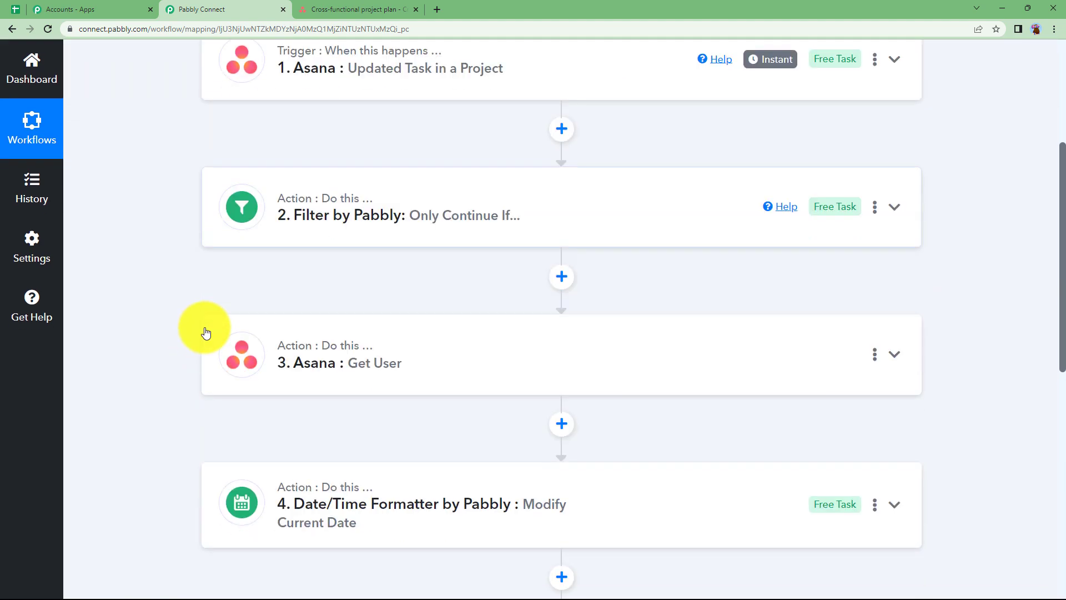
scroll(205, 332, down, 3)
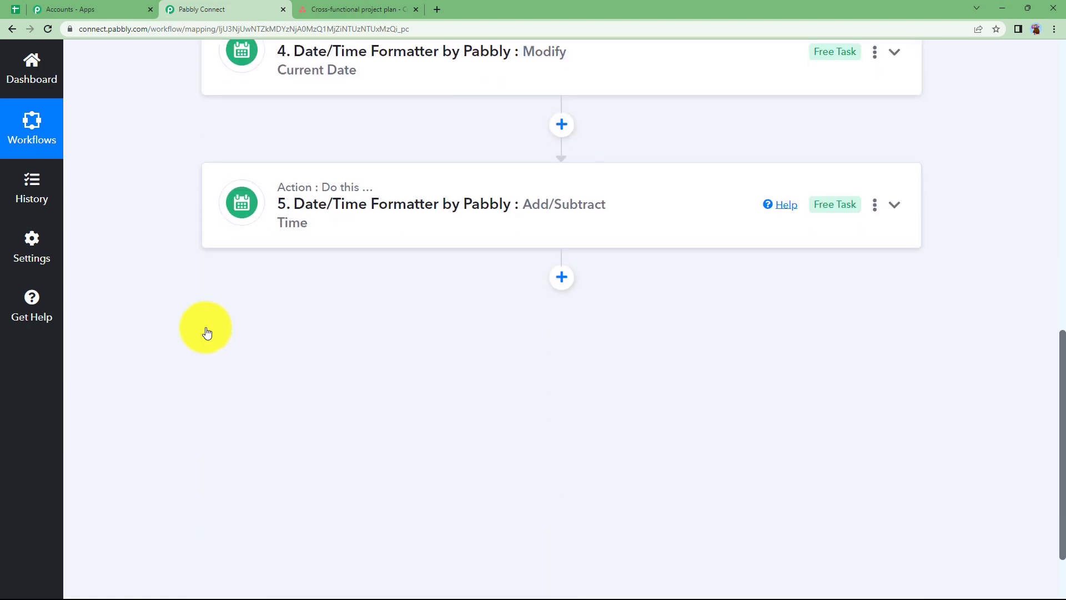
Step: Add a Google Meet action as the sixth workflow step with the Schedule a Meeting event and start connecting it
click(561, 270)
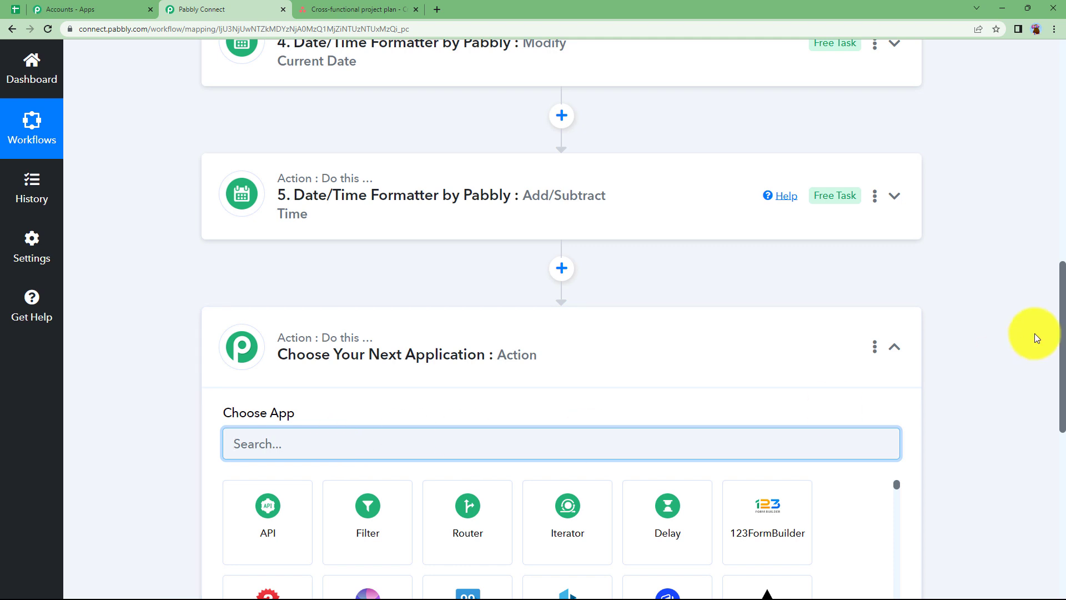
text(google mee)
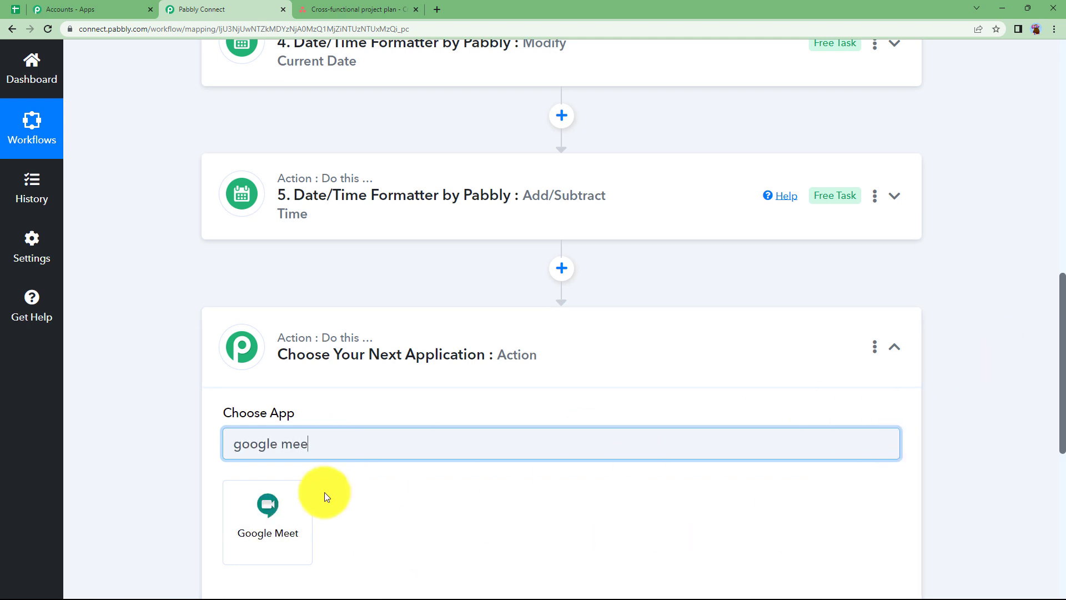
click(308, 505)
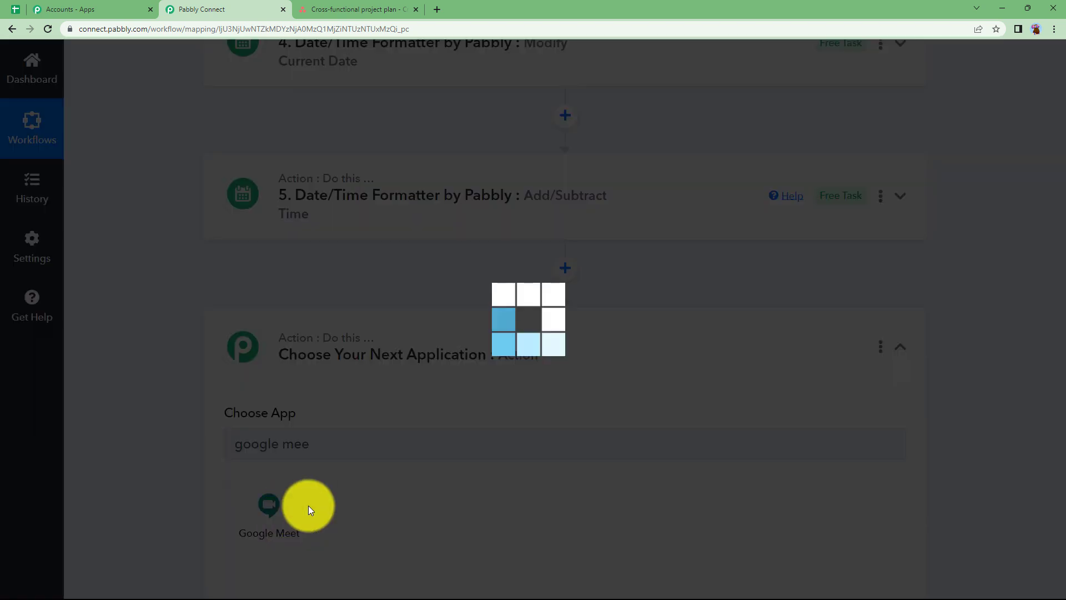
click(281, 513)
click(283, 476)
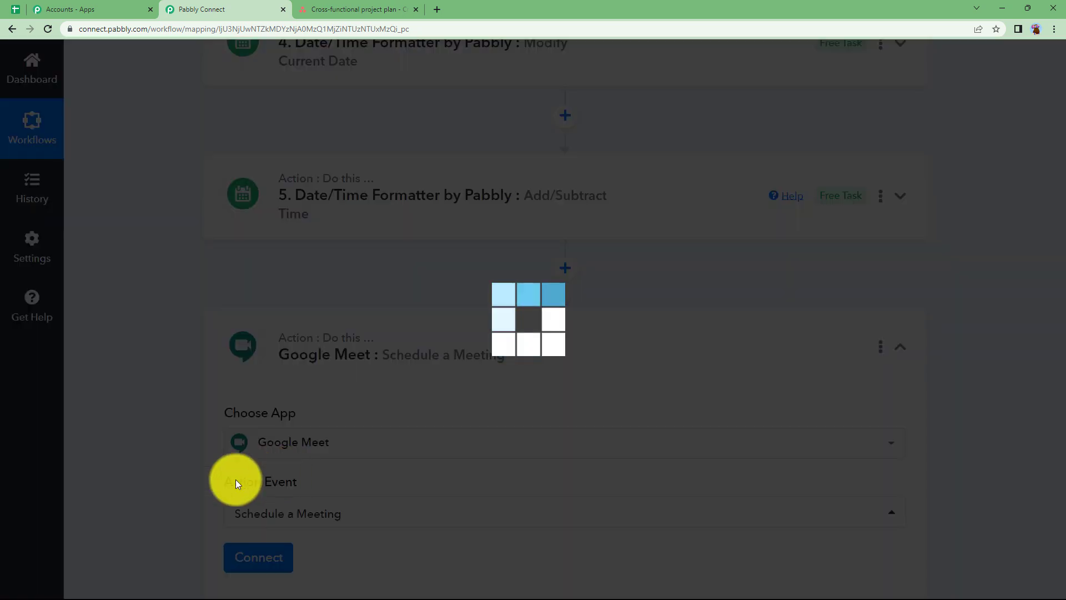
scroll(216, 483, down, 3)
click(267, 405)
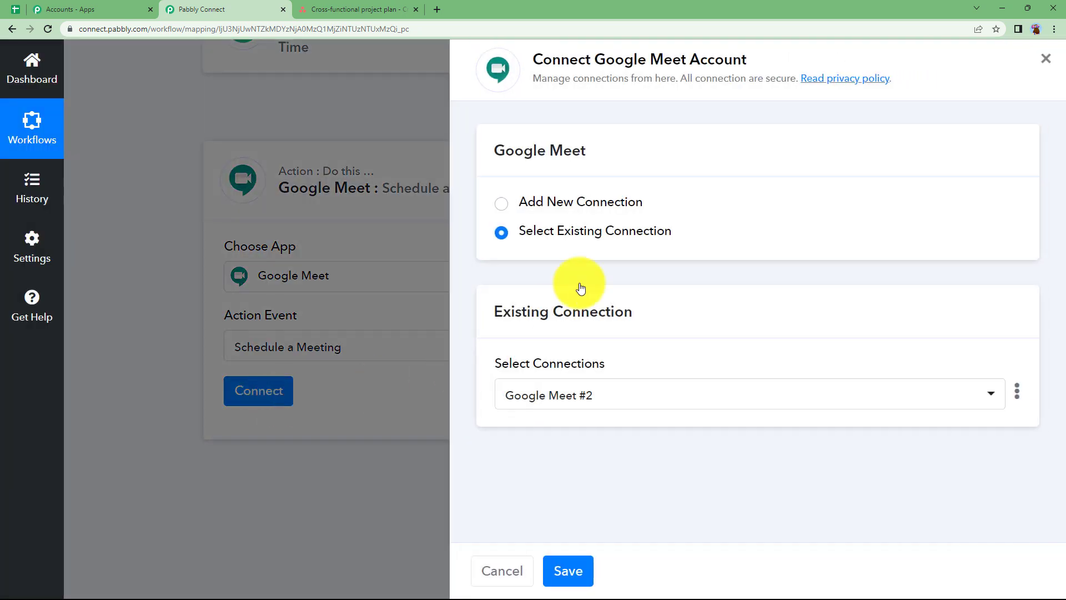
Step: Add a new Google Meet connection by signing in with a Google account and allowing Pabbly Connect Calendar access
click(616, 201)
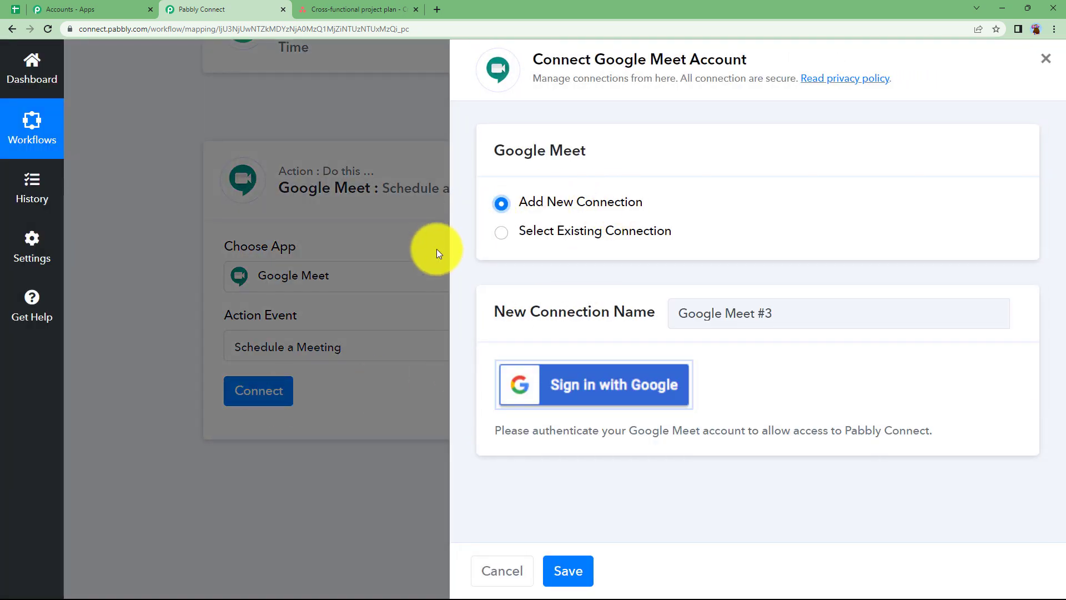
click(576, 407)
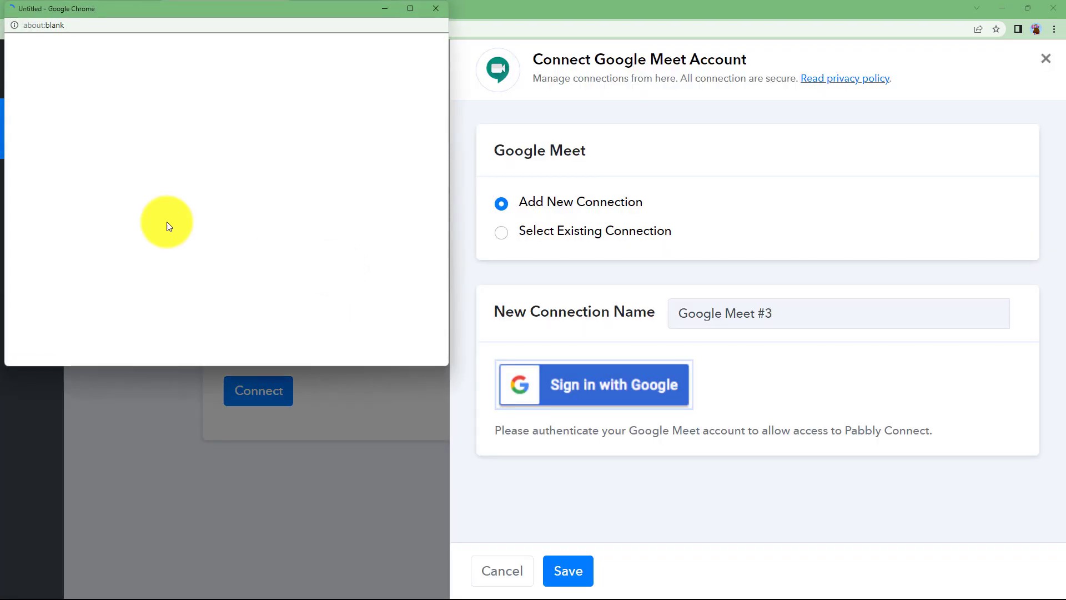
click(106, 222)
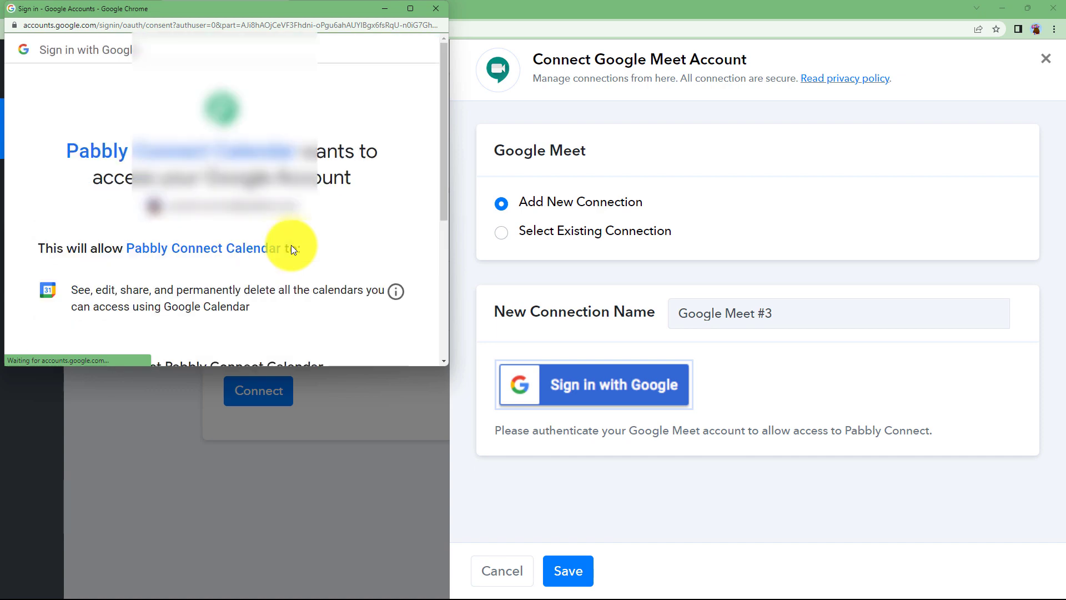
scroll(292, 245, down, 5)
click(295, 258)
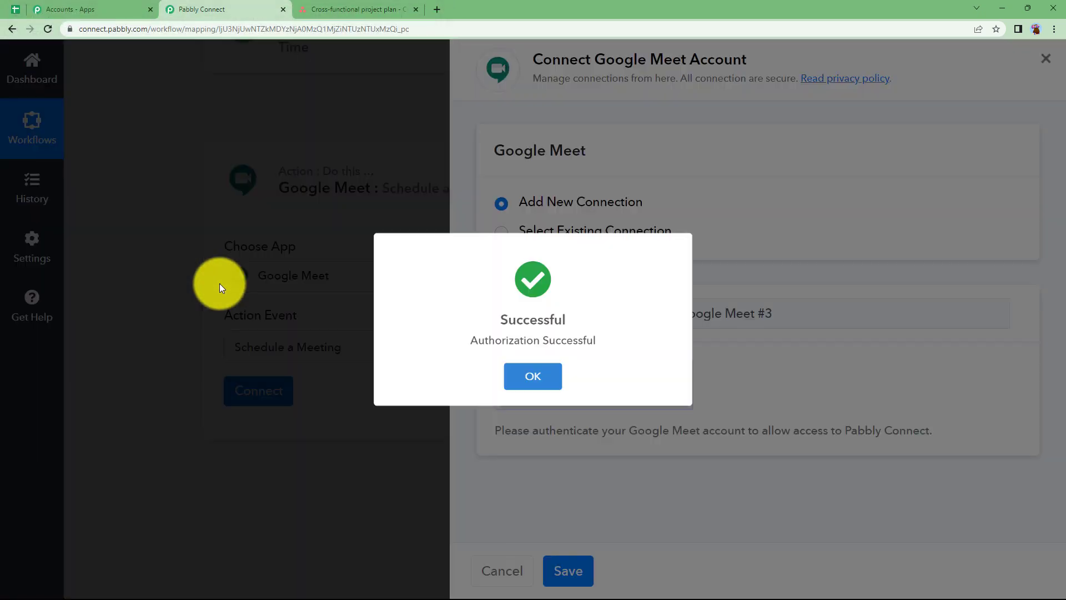
click(533, 376)
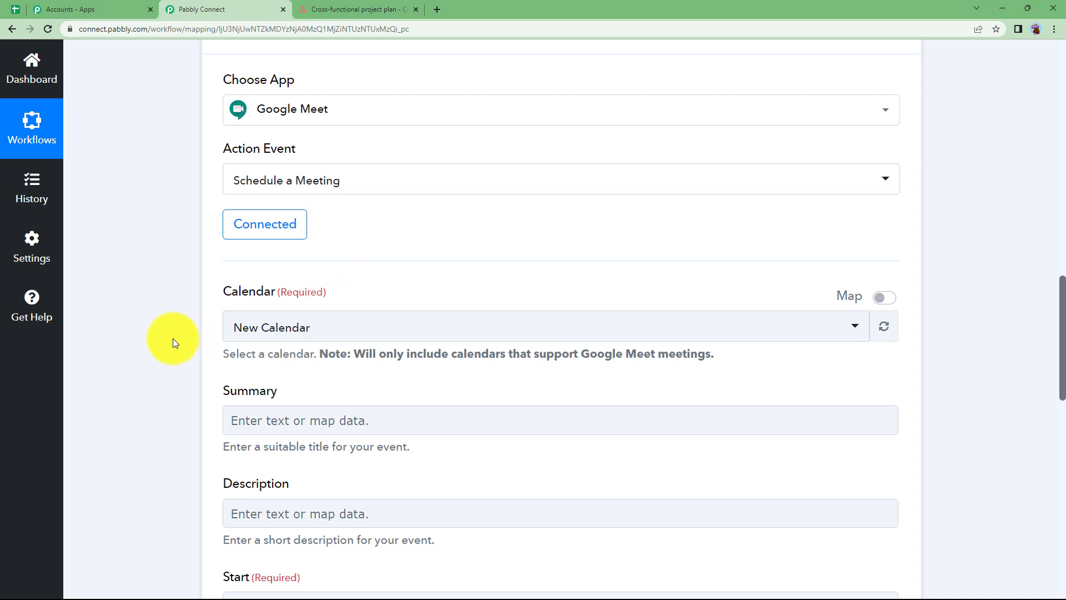
Step: Map the meeting Summary to the Res2 Data Name value from step 1 and compare it with the task in Asana
scroll(172, 338, down, 3)
click(294, 252)
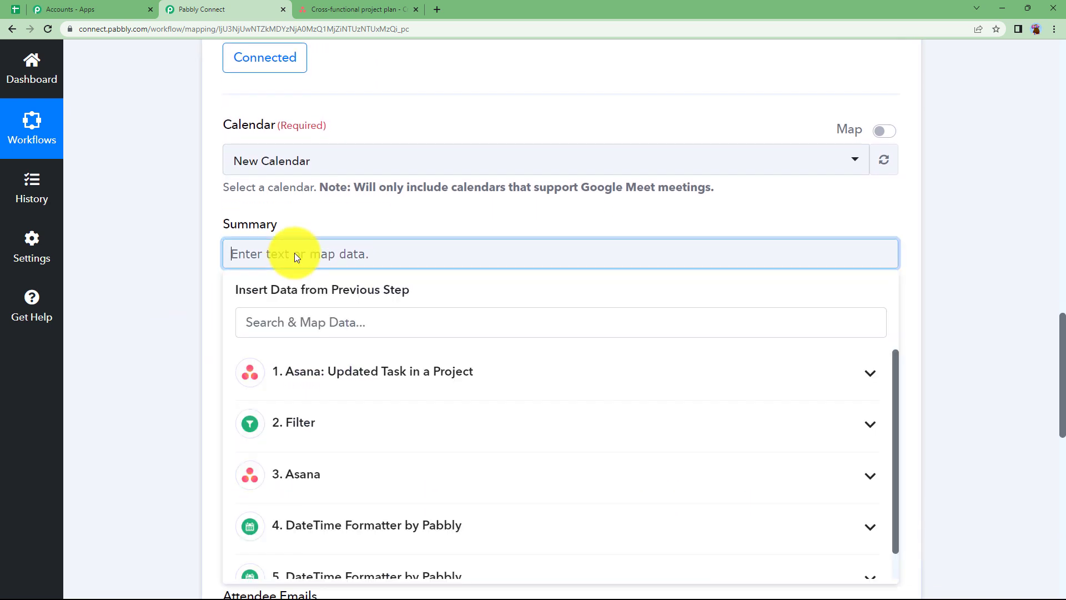
click(175, 274)
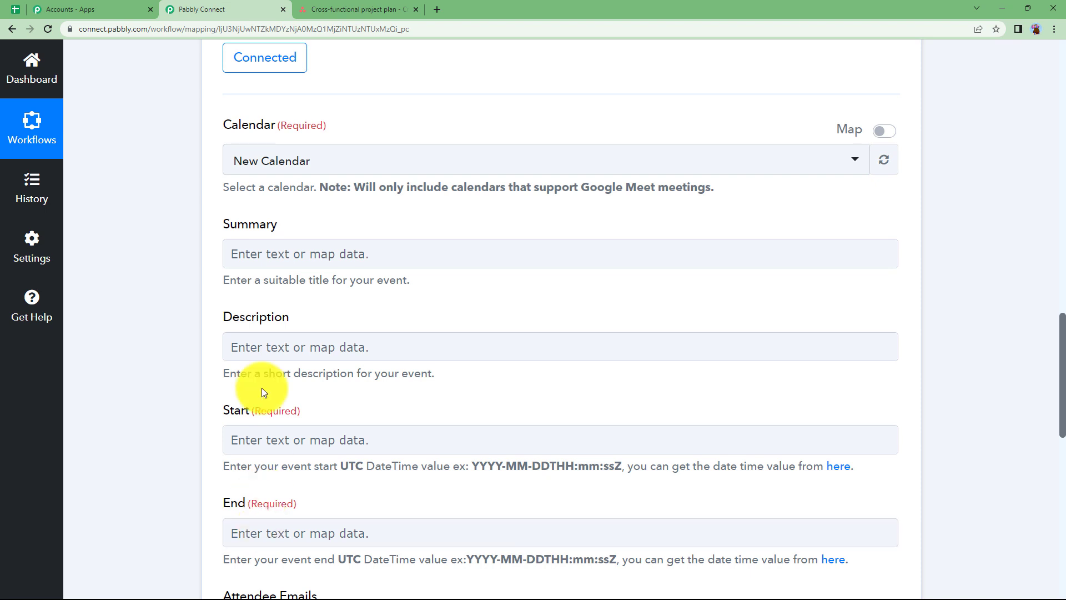
click(303, 255)
click(330, 372)
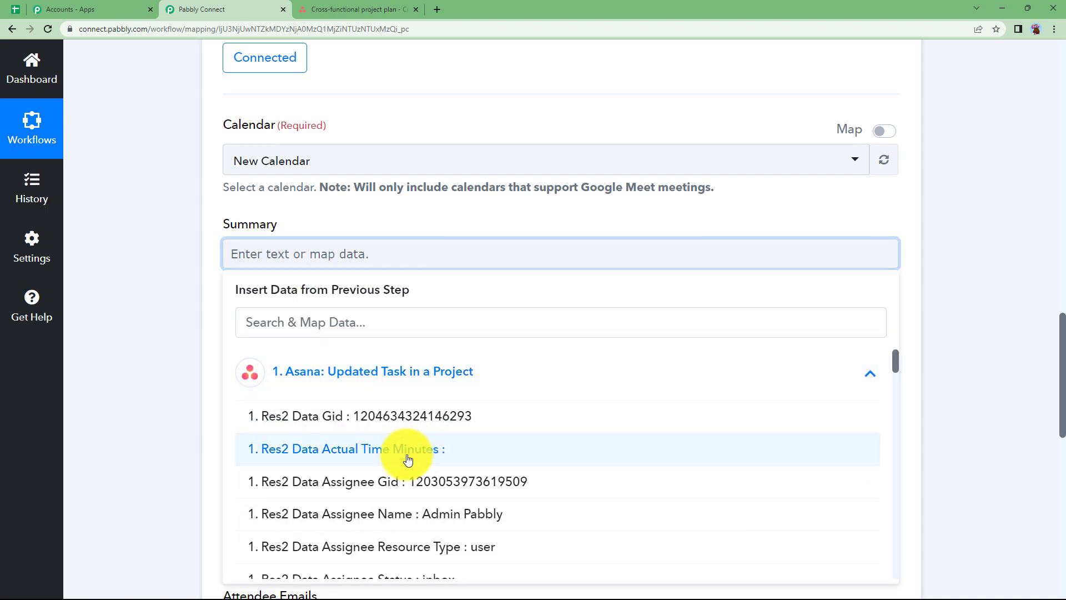
scroll(408, 459, down, 10)
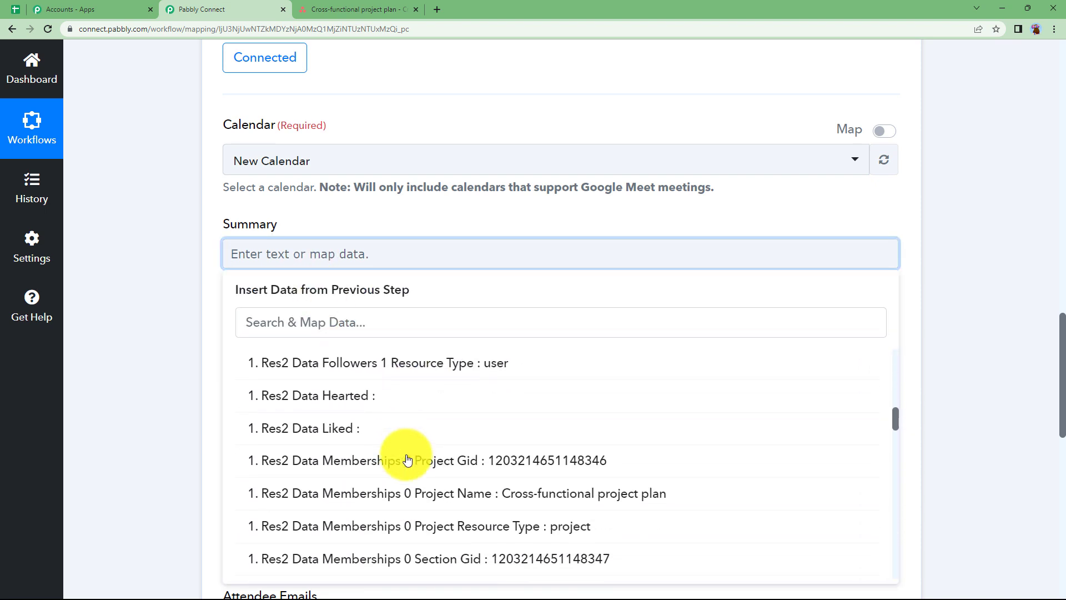
scroll(439, 433, down, 6)
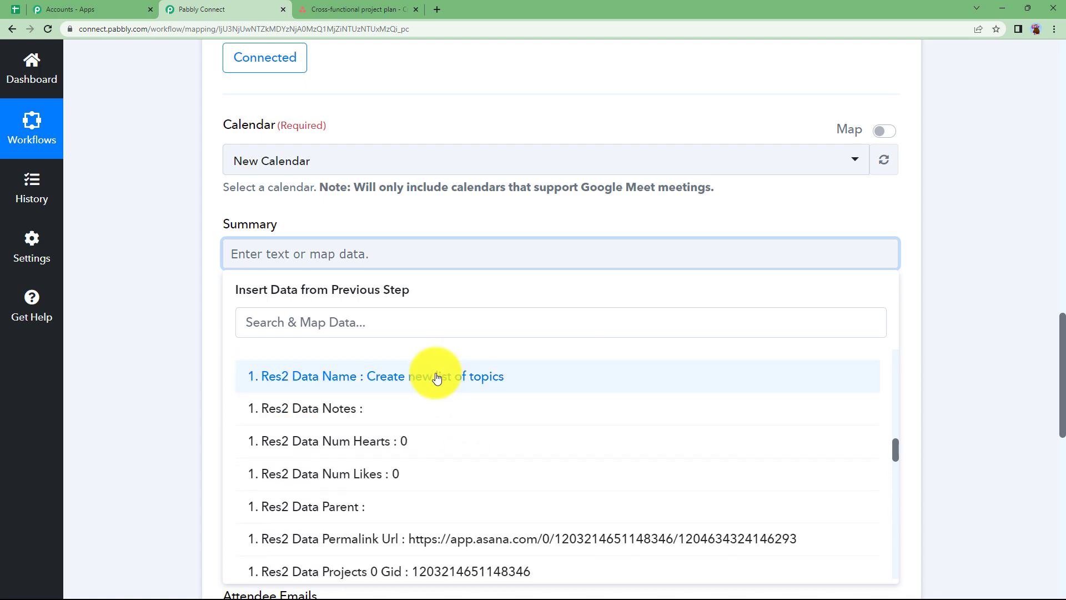
click(437, 377)
click(183, 285)
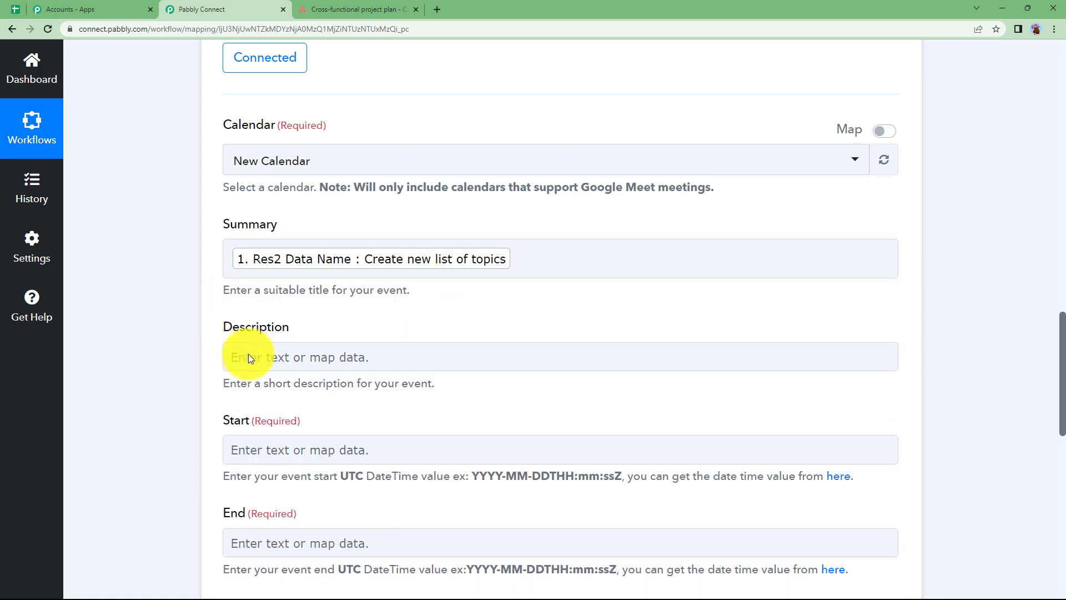
click(248, 357)
click(185, 371)
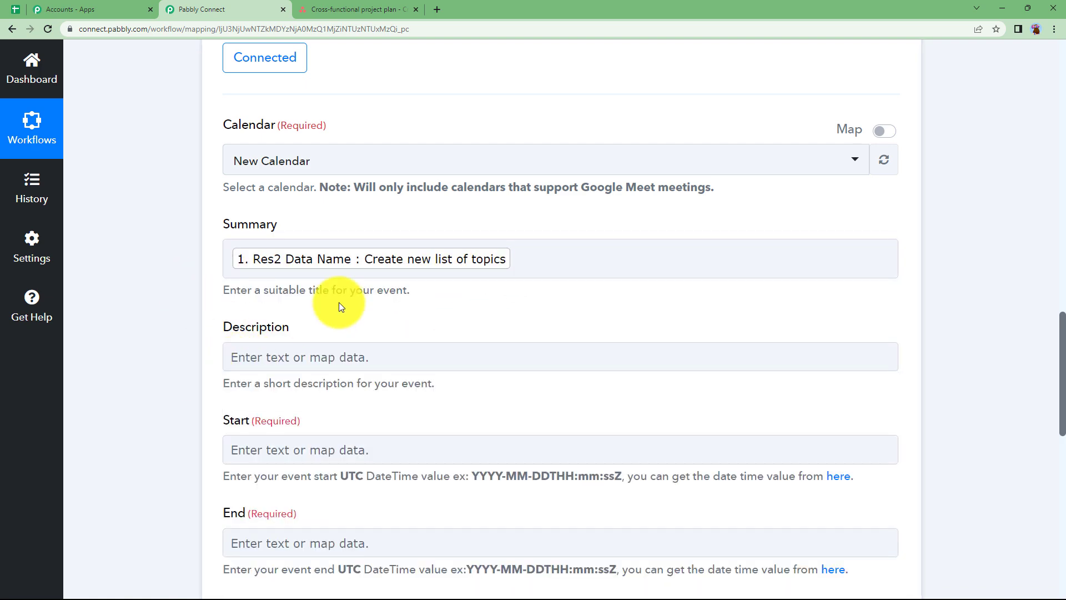
click(328, 6)
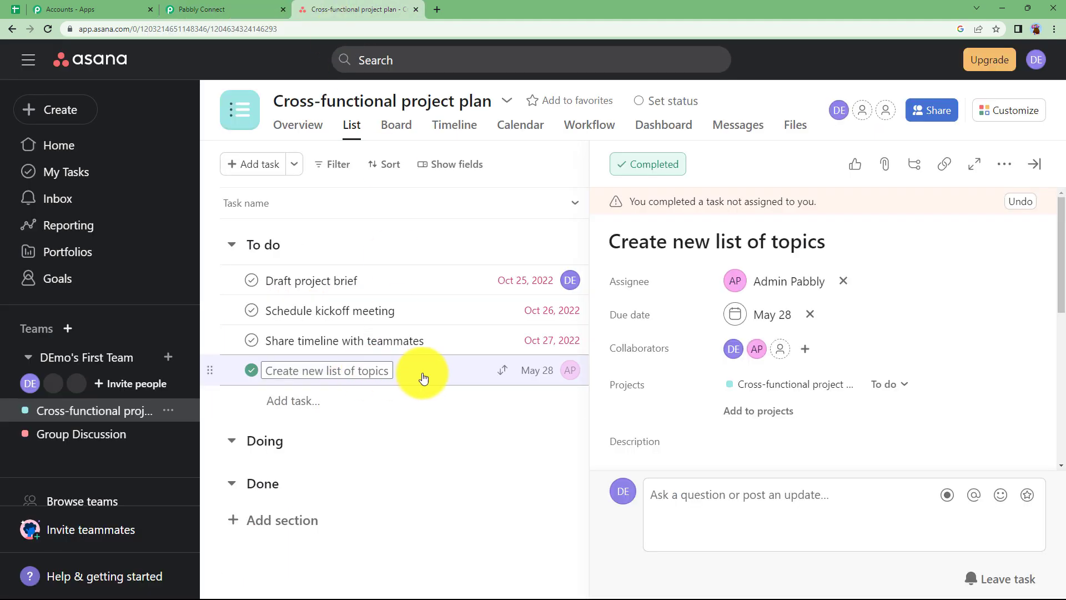
click(237, 8)
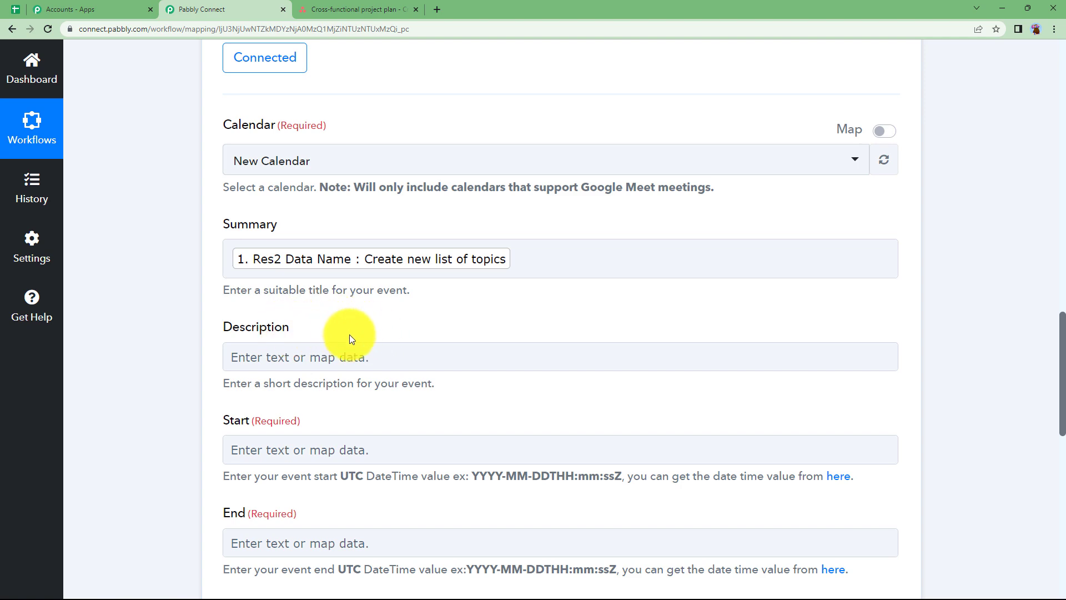
Step: Map the meeting's Start to the 0 Datetime value from step 4
scroll(179, 375, down, 3)
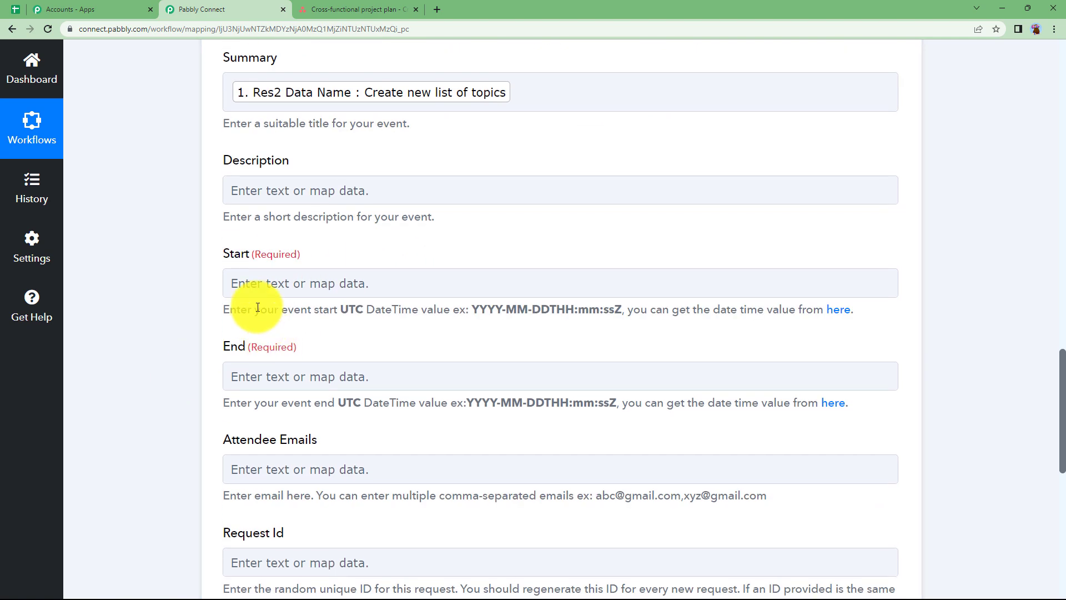
click(292, 284)
scroll(188, 359, down, 2)
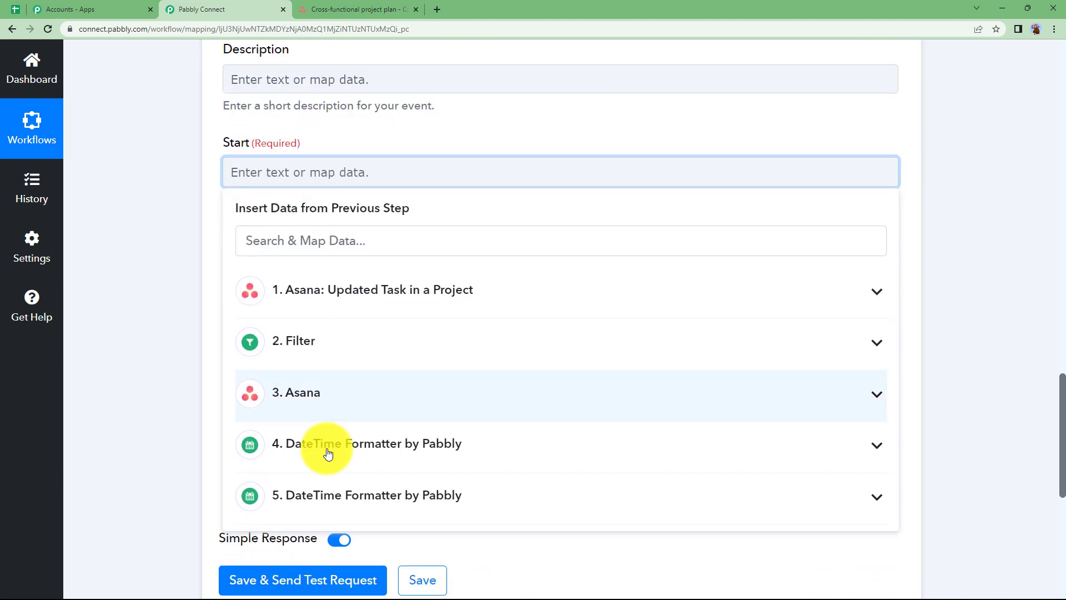
click(332, 454)
click(369, 498)
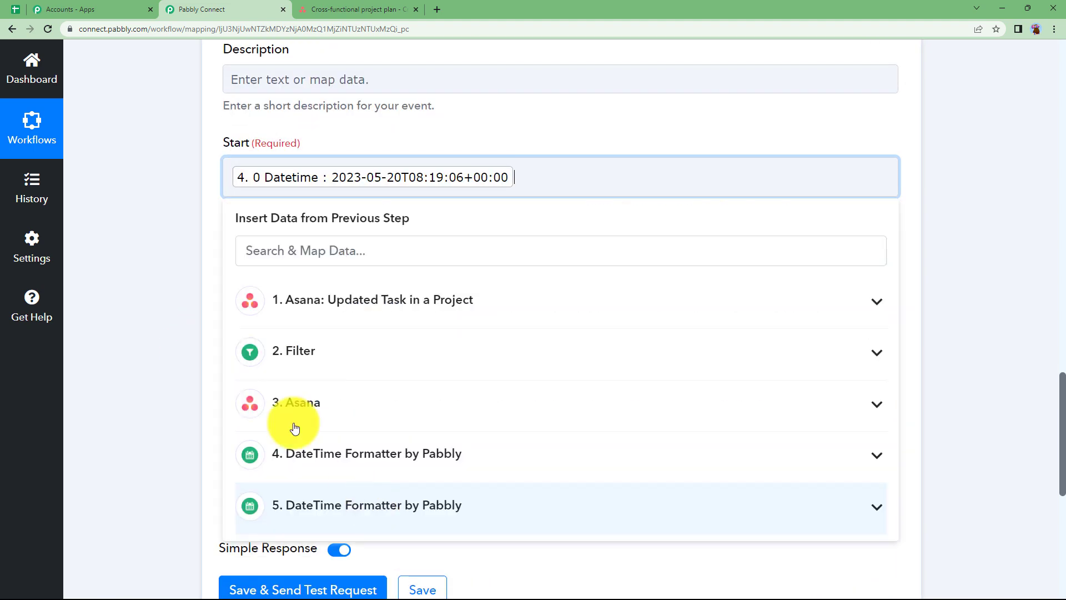
click(166, 295)
Step: Map the meeting's End to the Result value from step 5
click(369, 284)
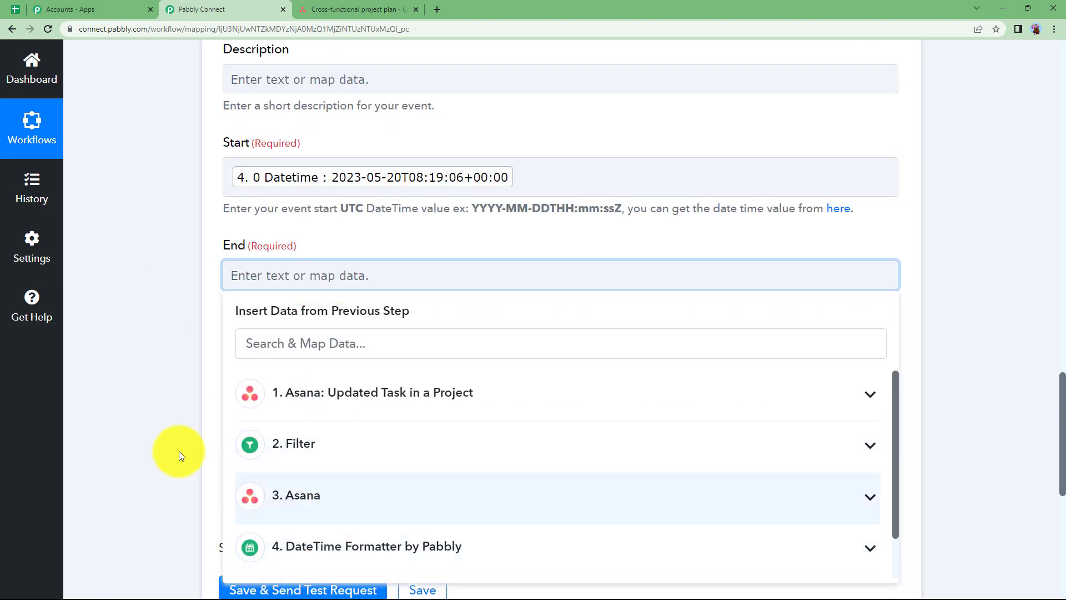
scroll(179, 451, down, 3)
click(326, 438)
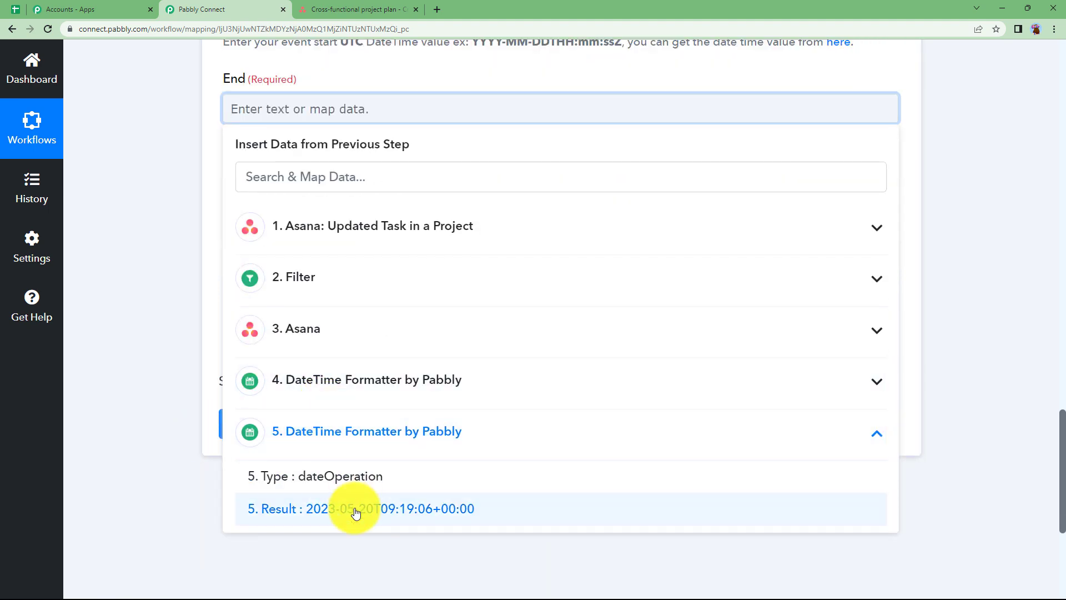
click(352, 505)
click(205, 169)
scroll(250, 177, up, 2)
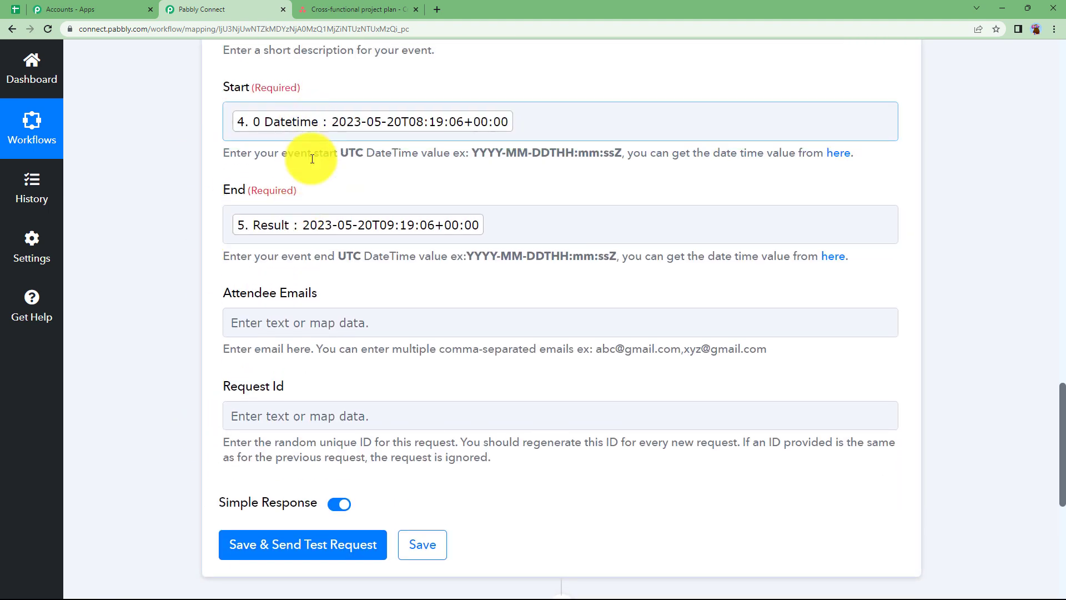
Step: Map Attendee Emails to the assignee's Data Email value from Asana step 3
click(272, 320)
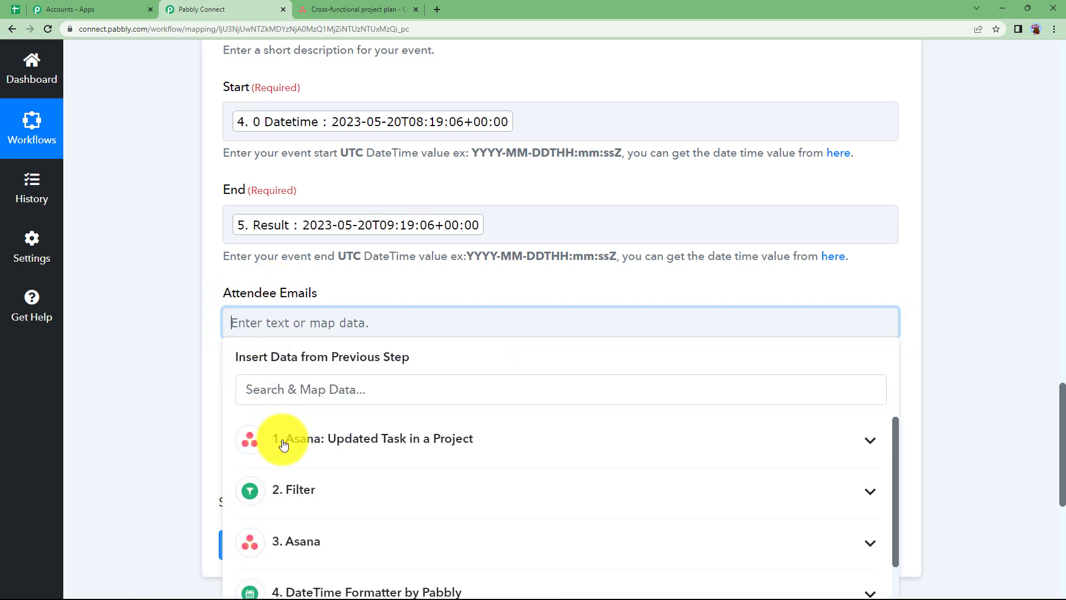
scroll(233, 444, down, 2)
click(305, 433)
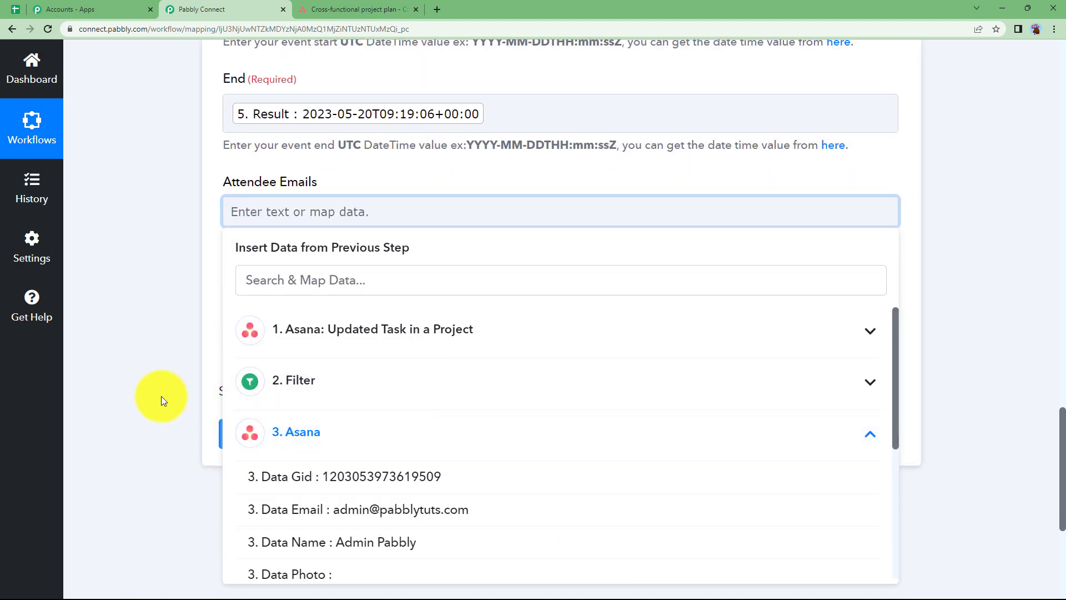
scroll(255, 410, down, 2)
click(370, 406)
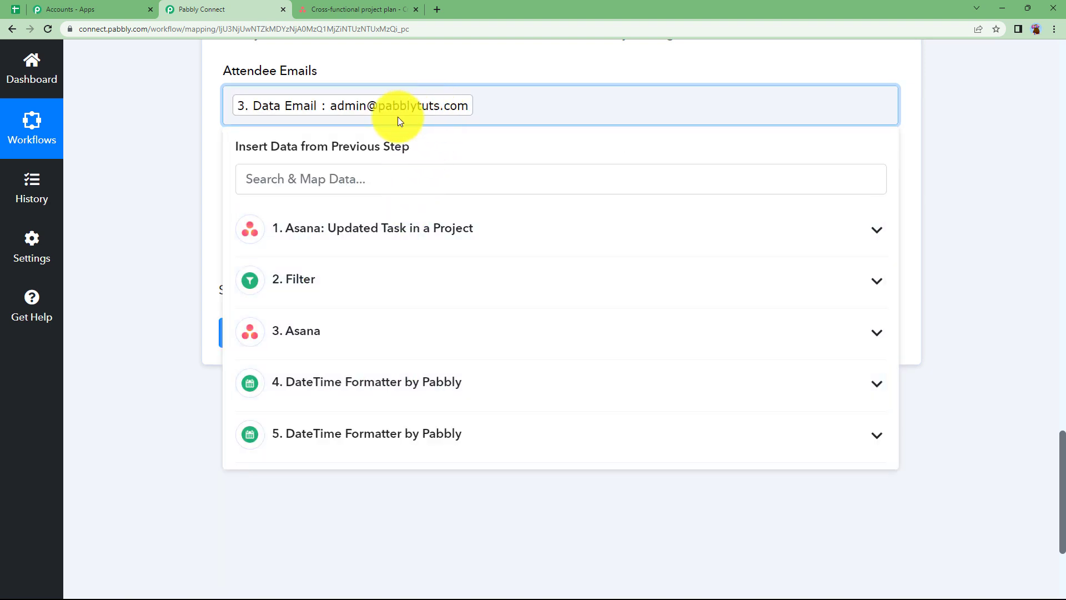
click(190, 212)
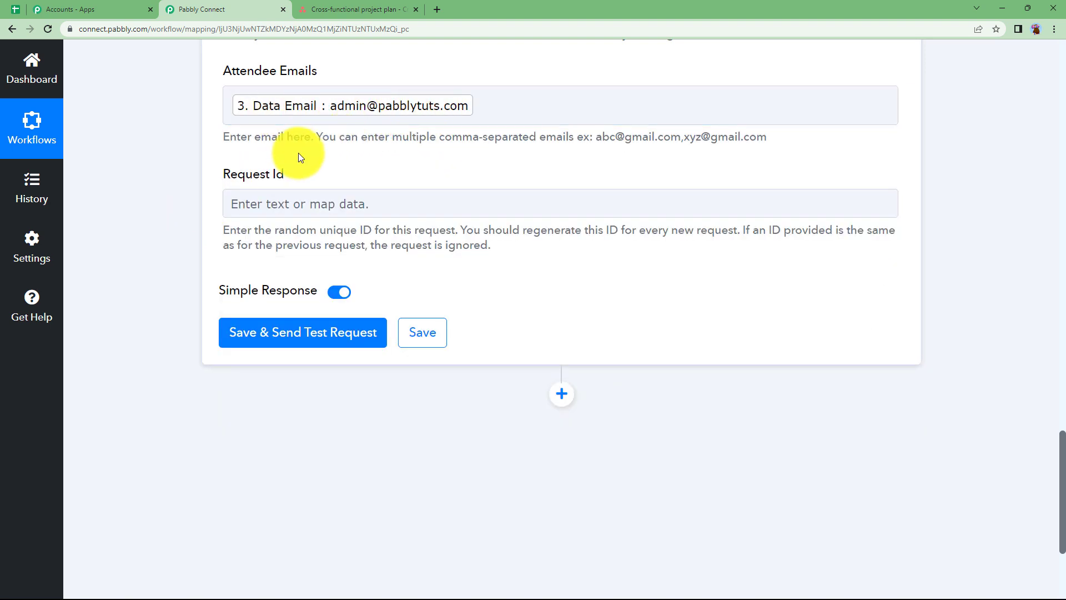
Step: Review the mapped meeting fields, then save the Google Meet step and send its test request
scroll(198, 208, up, 2)
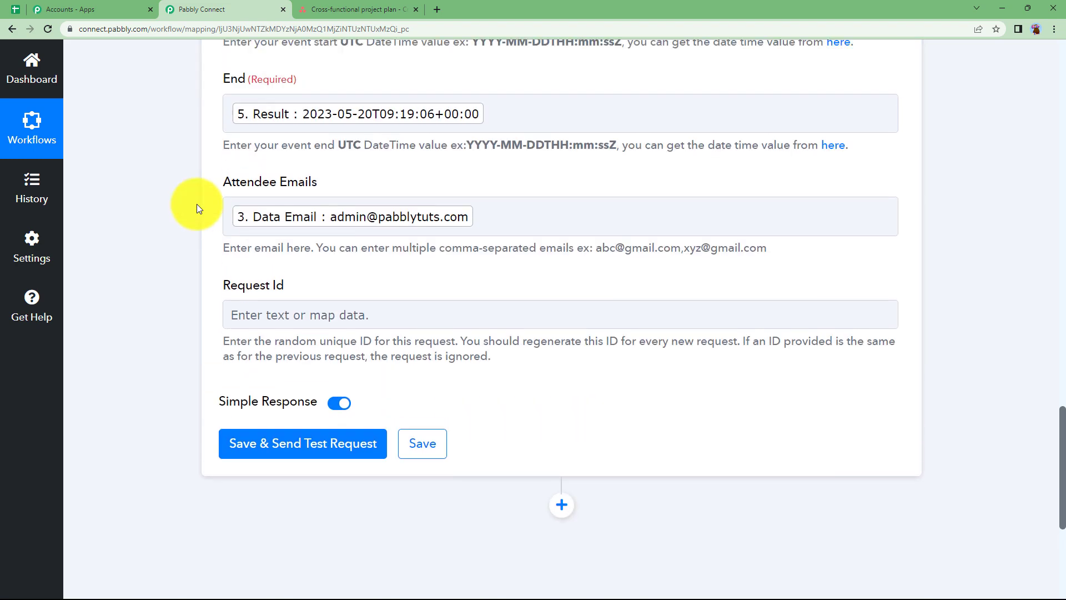
scroll(198, 208, up, 8)
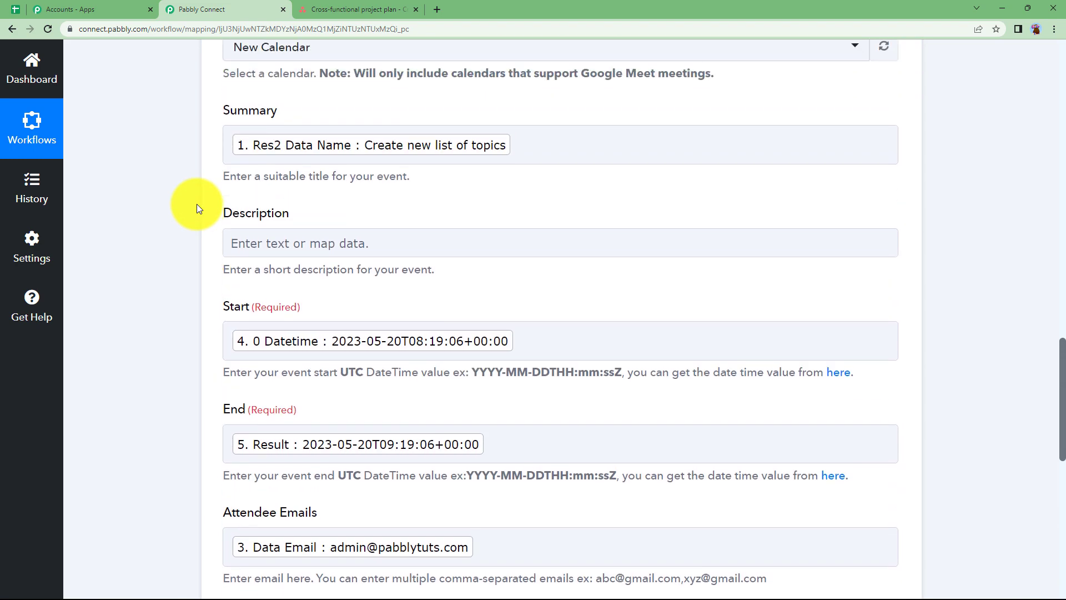
scroll(197, 204, down, 13)
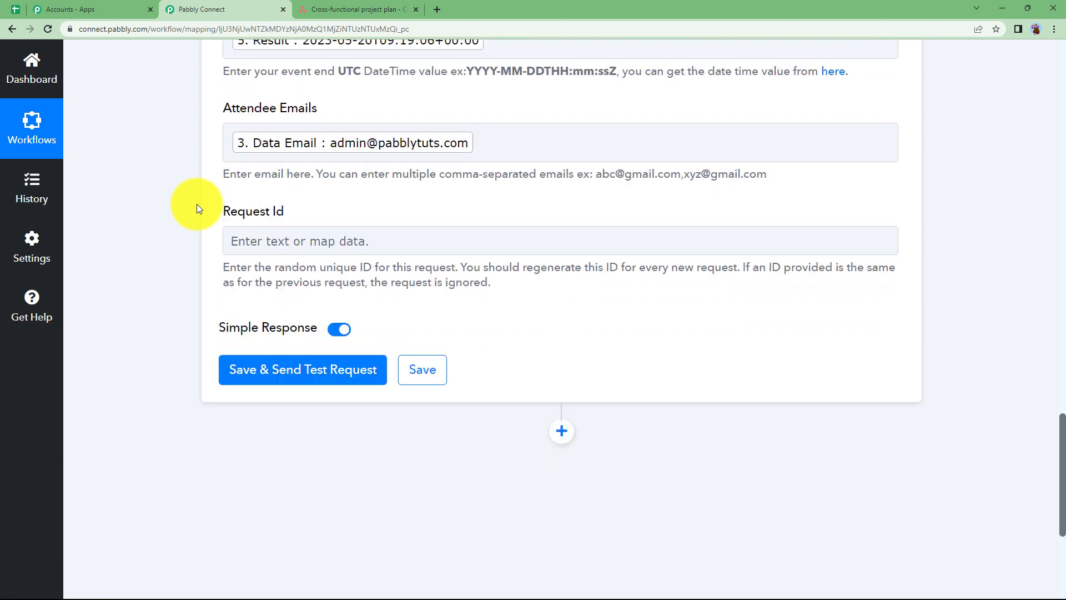
click(236, 327)
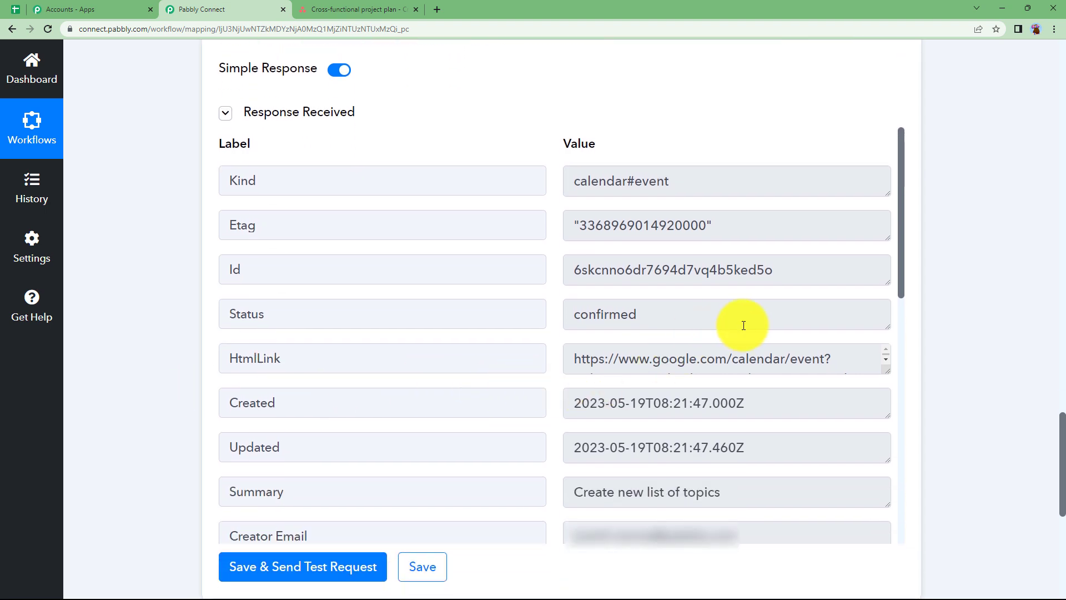
Step: Open the full HtmlLink address from the received response and check the event's details and guest in Google Calendar
click(887, 373)
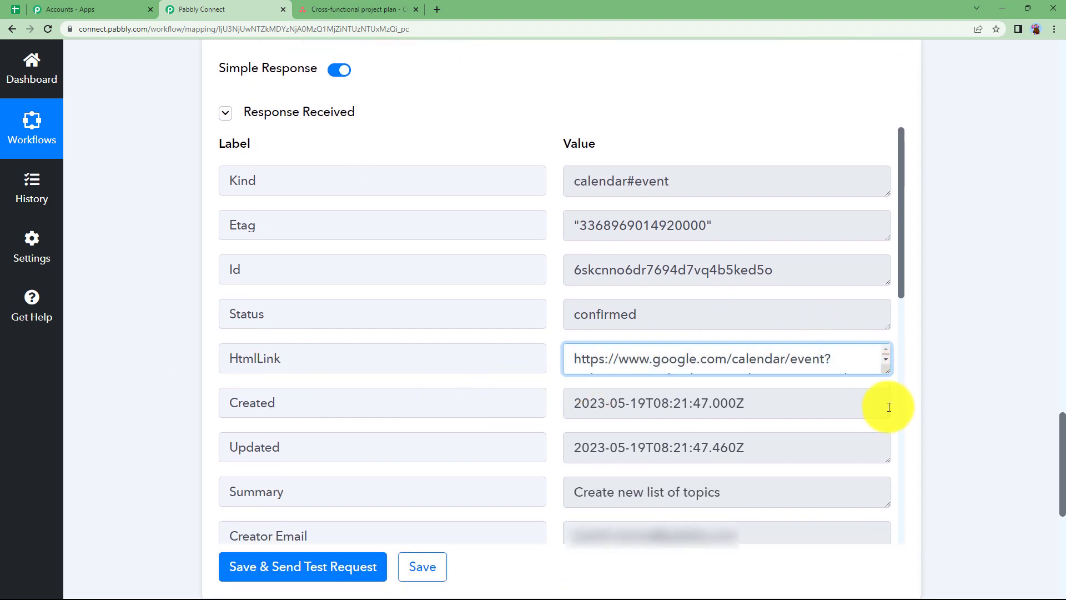
drag(884, 373, 883, 476)
drag(821, 449, 575, 358)
right_click(639, 390)
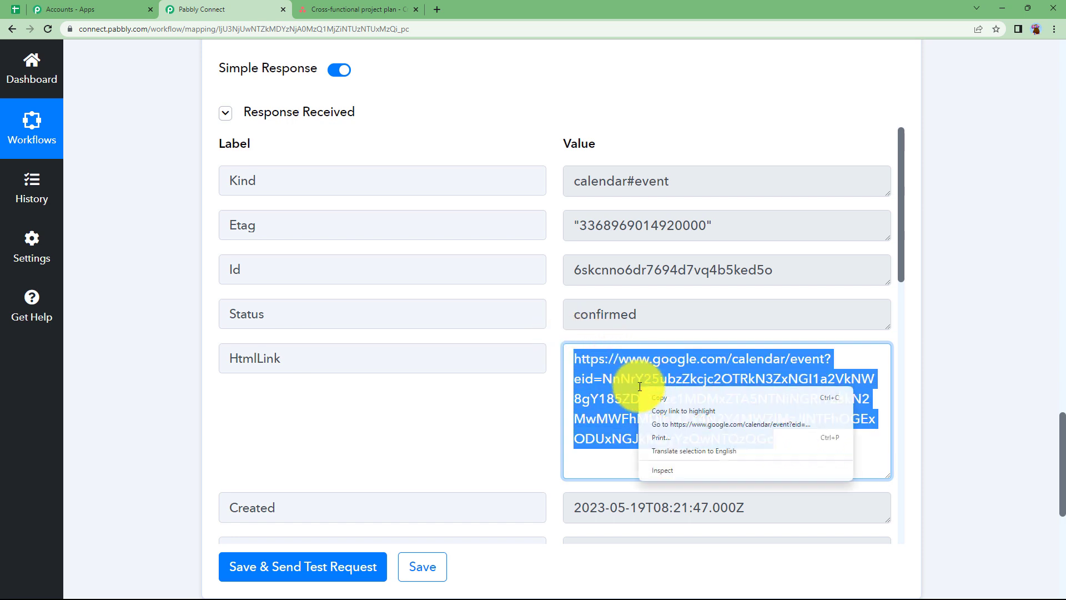
click(678, 424)
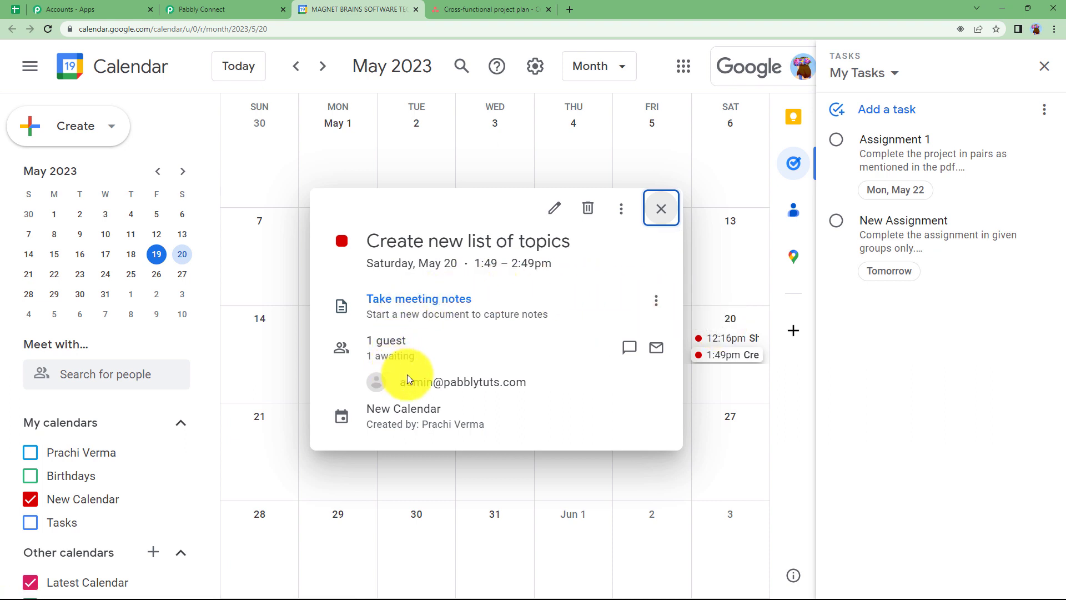
mouse_move(529, 385)
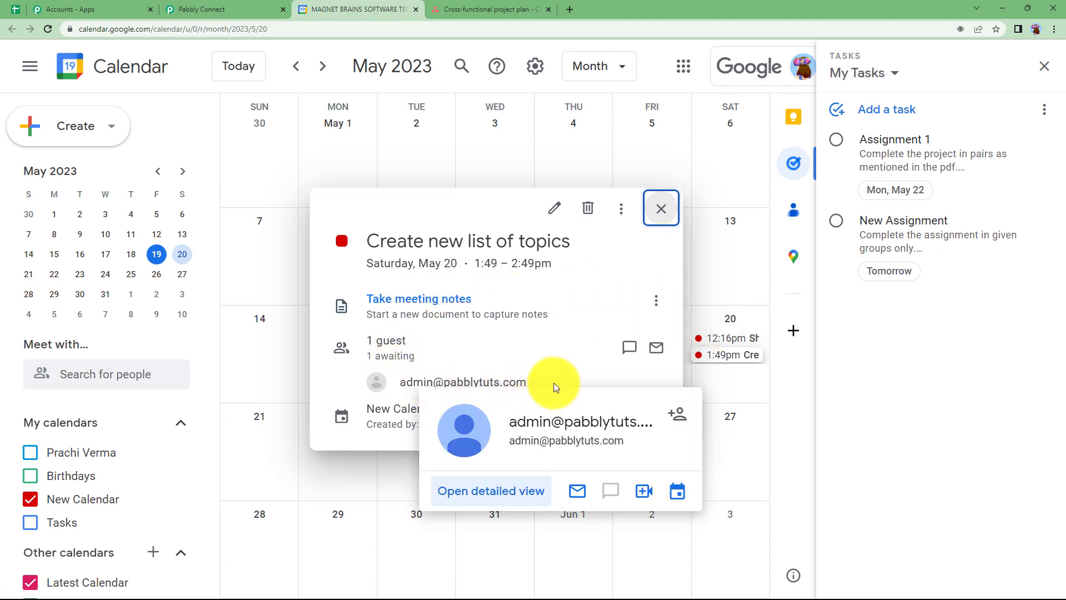
Step: Switch back to Pabbly Connect and collapse the Google Meet step
click(261, 9)
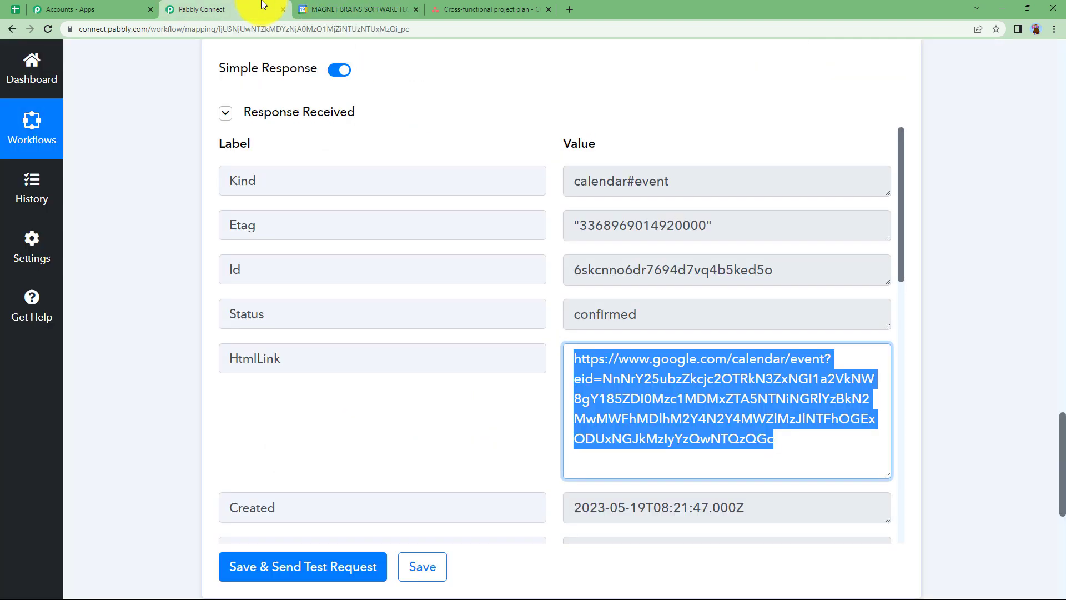
scroll(164, 265, down, 10)
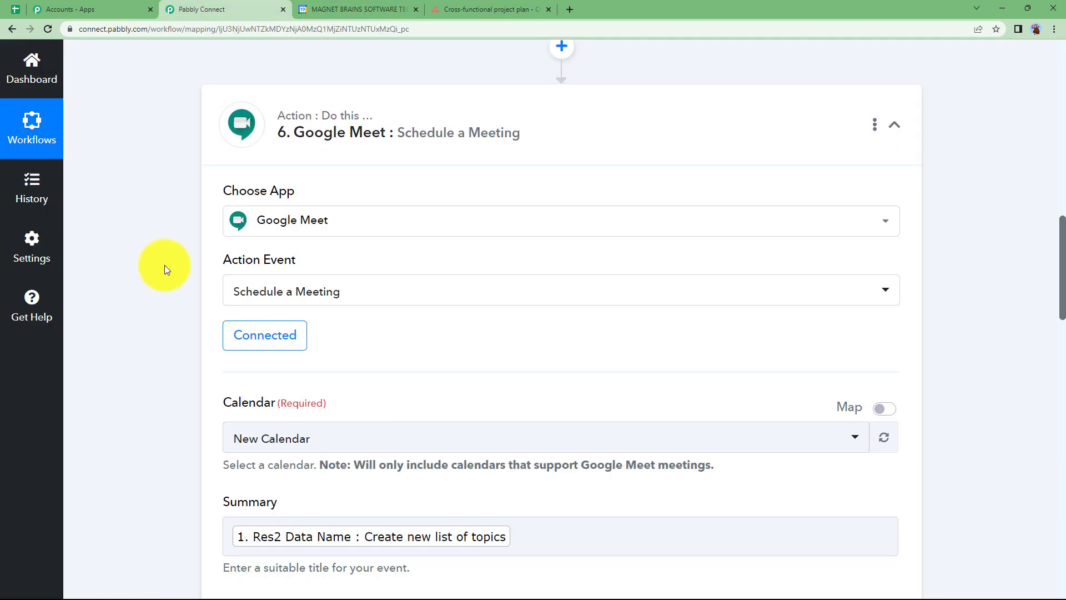
scroll(165, 267, up, 1)
click(435, 180)
scroll(146, 262, up, 14)
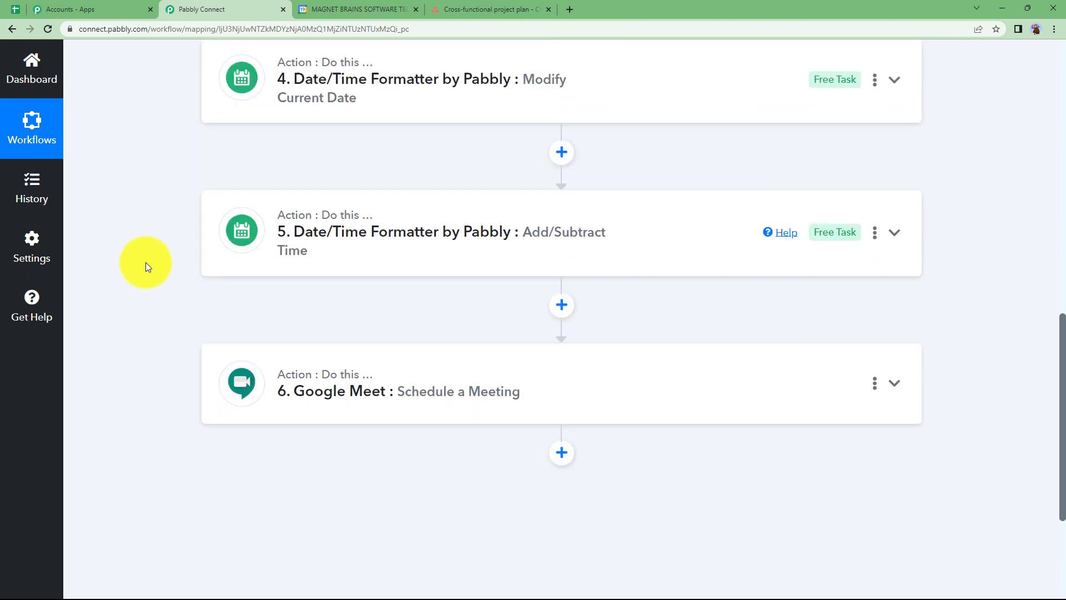